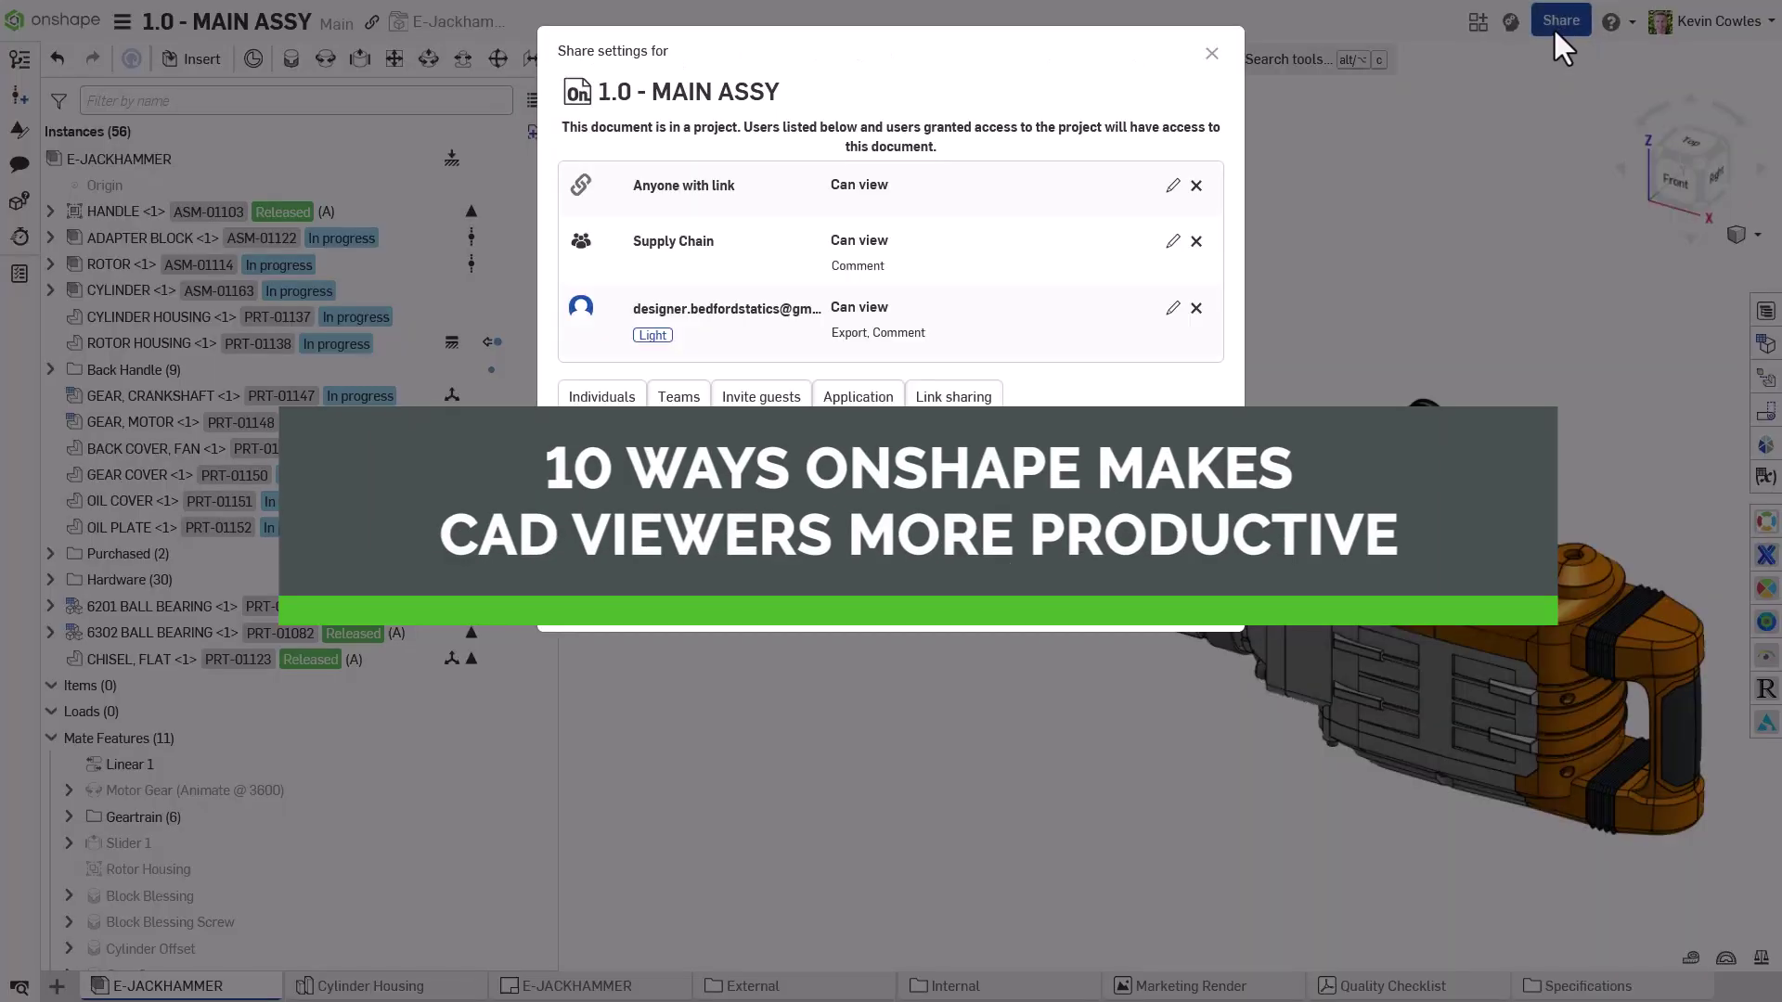
Step: Share the document with the Manufacturing team as Can view, allowing Export and Comment
left_click(687, 399)
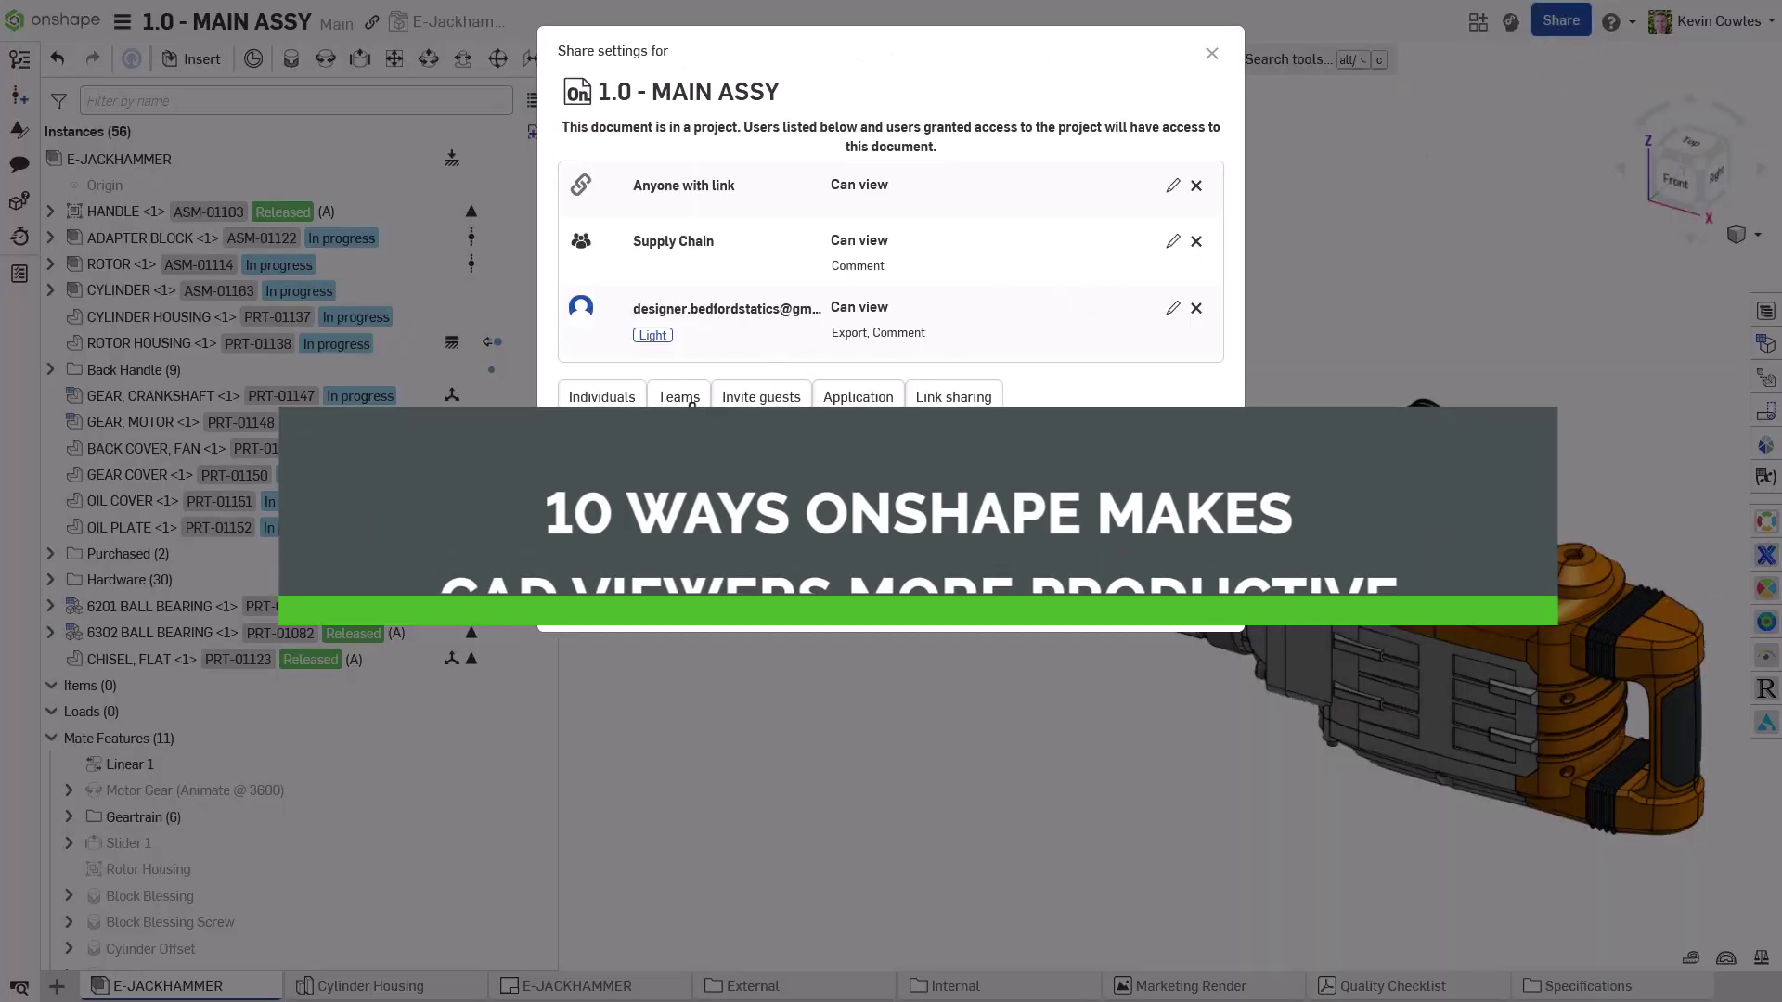
left_click(733, 454)
left_click(749, 540)
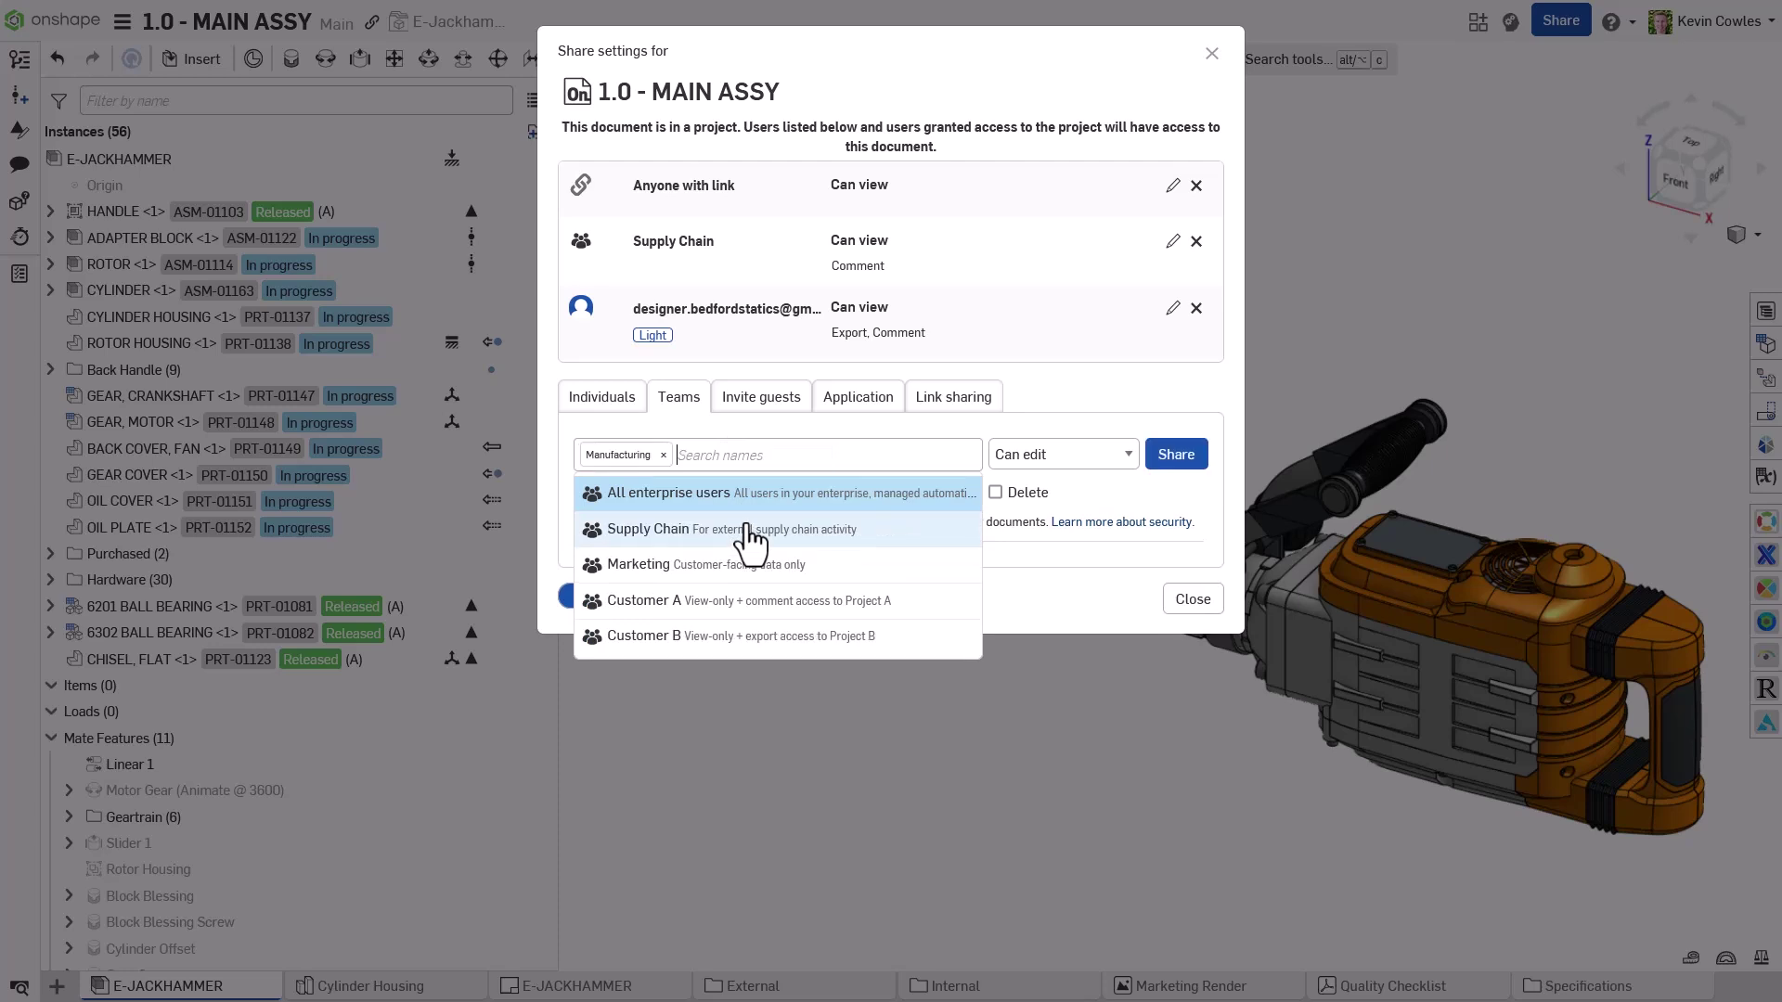
left_click(1075, 451)
left_click(1078, 516)
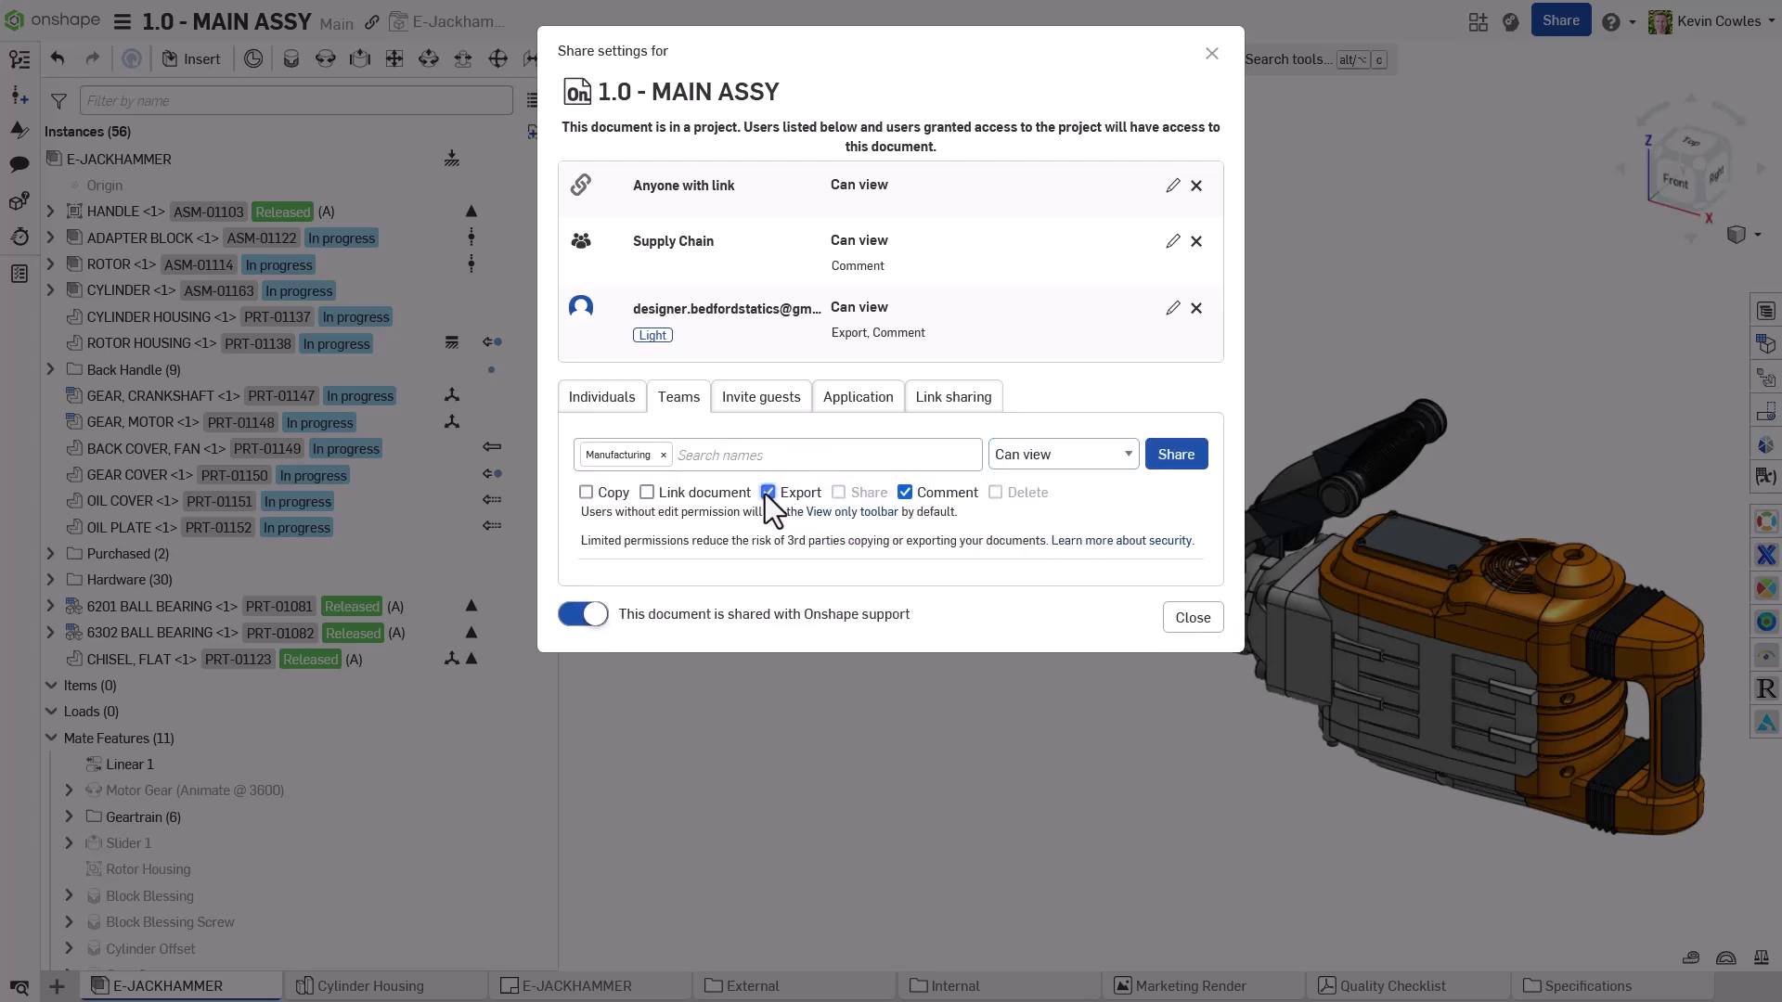
left_click(1180, 462)
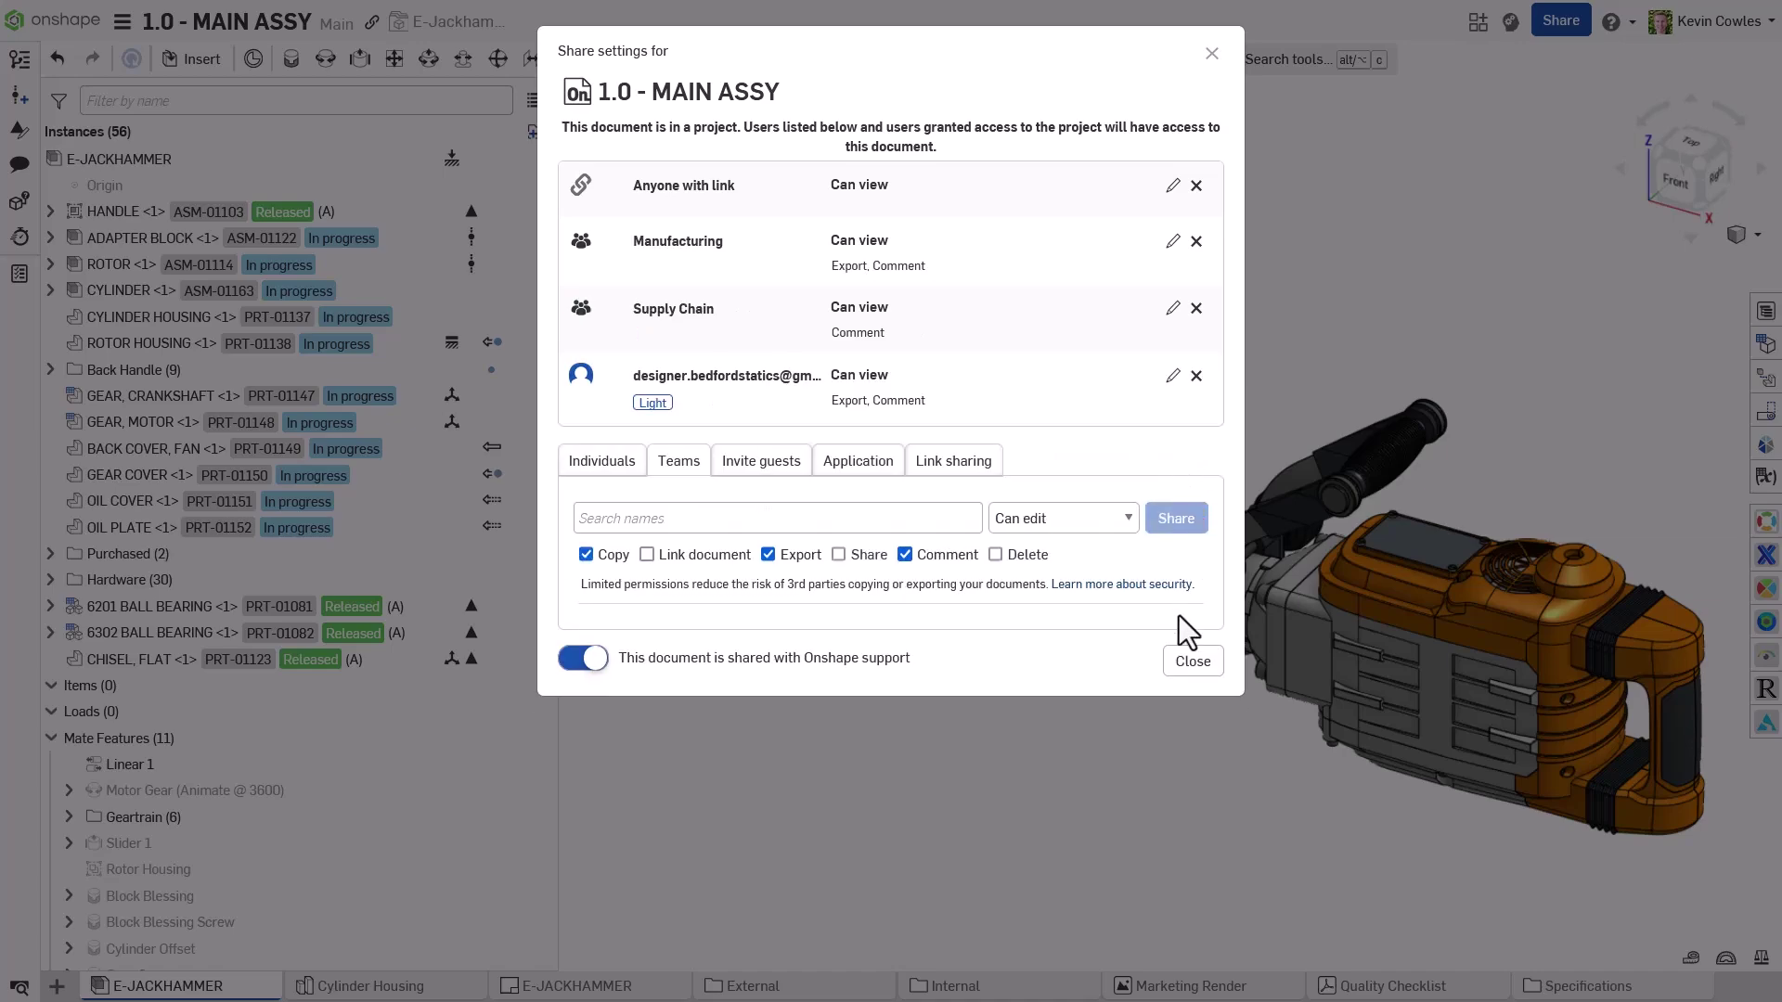
left_click(1190, 661)
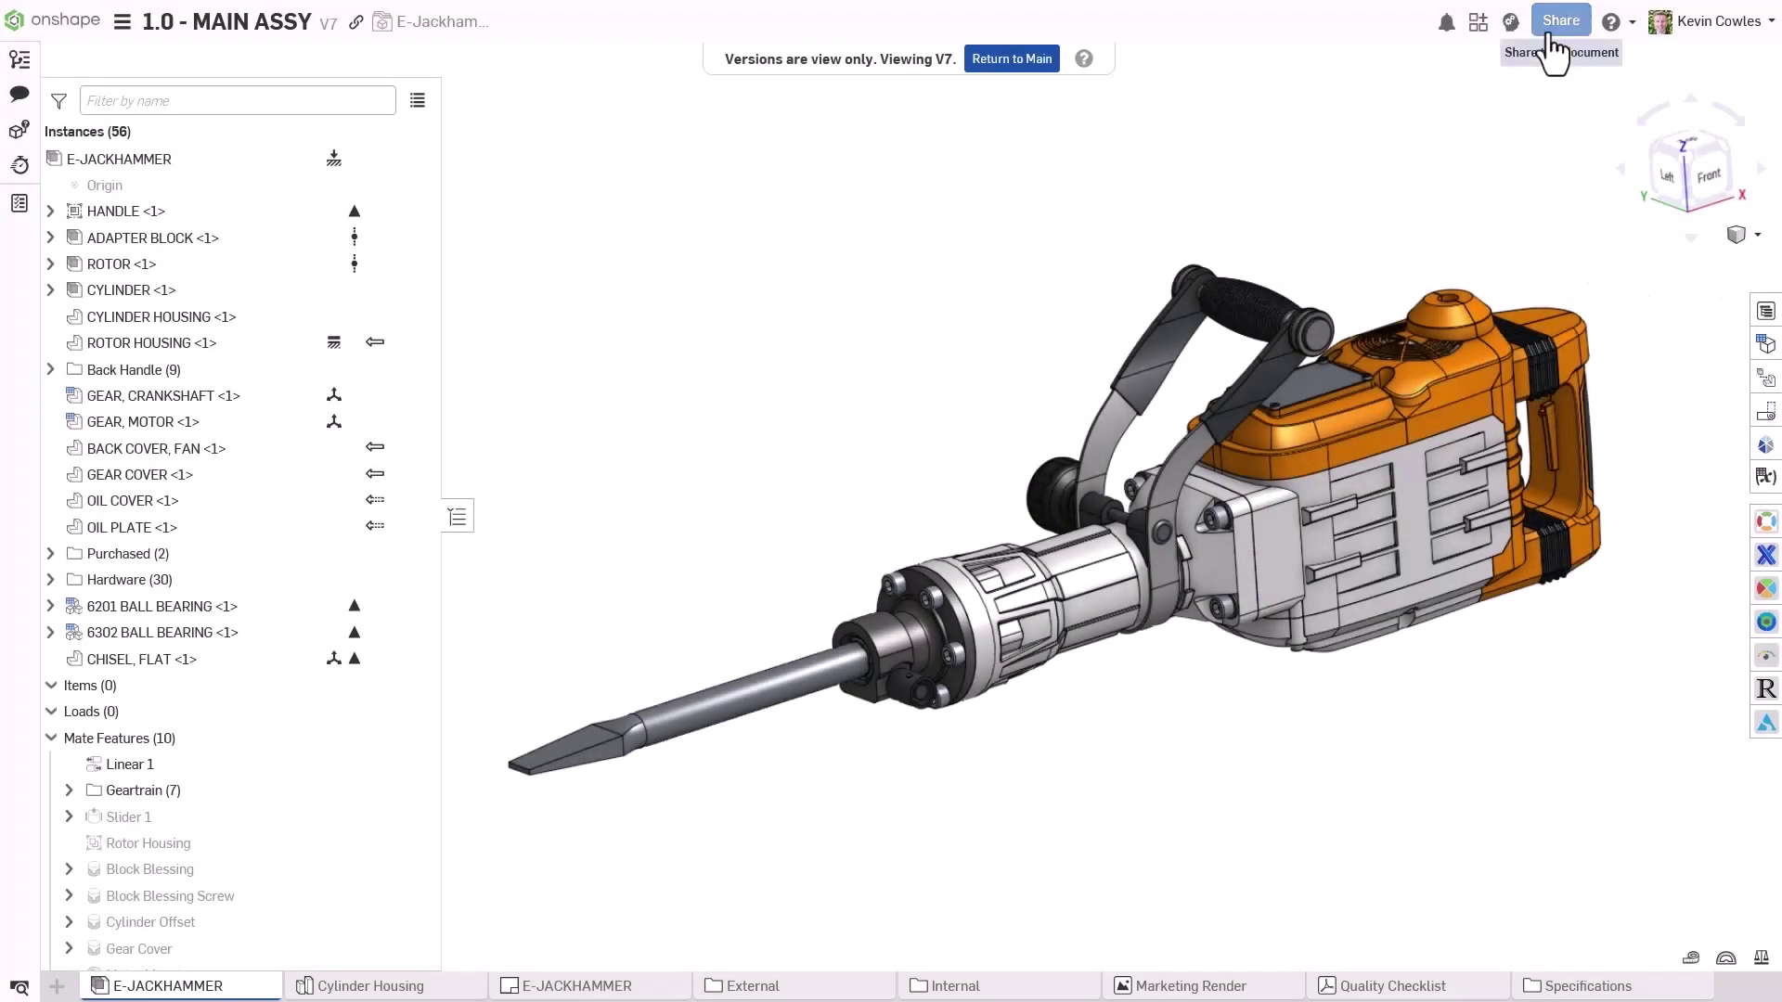
Step: Turn on link sharing with Can view plus Export, and copy the document link
left_click(1559, 22)
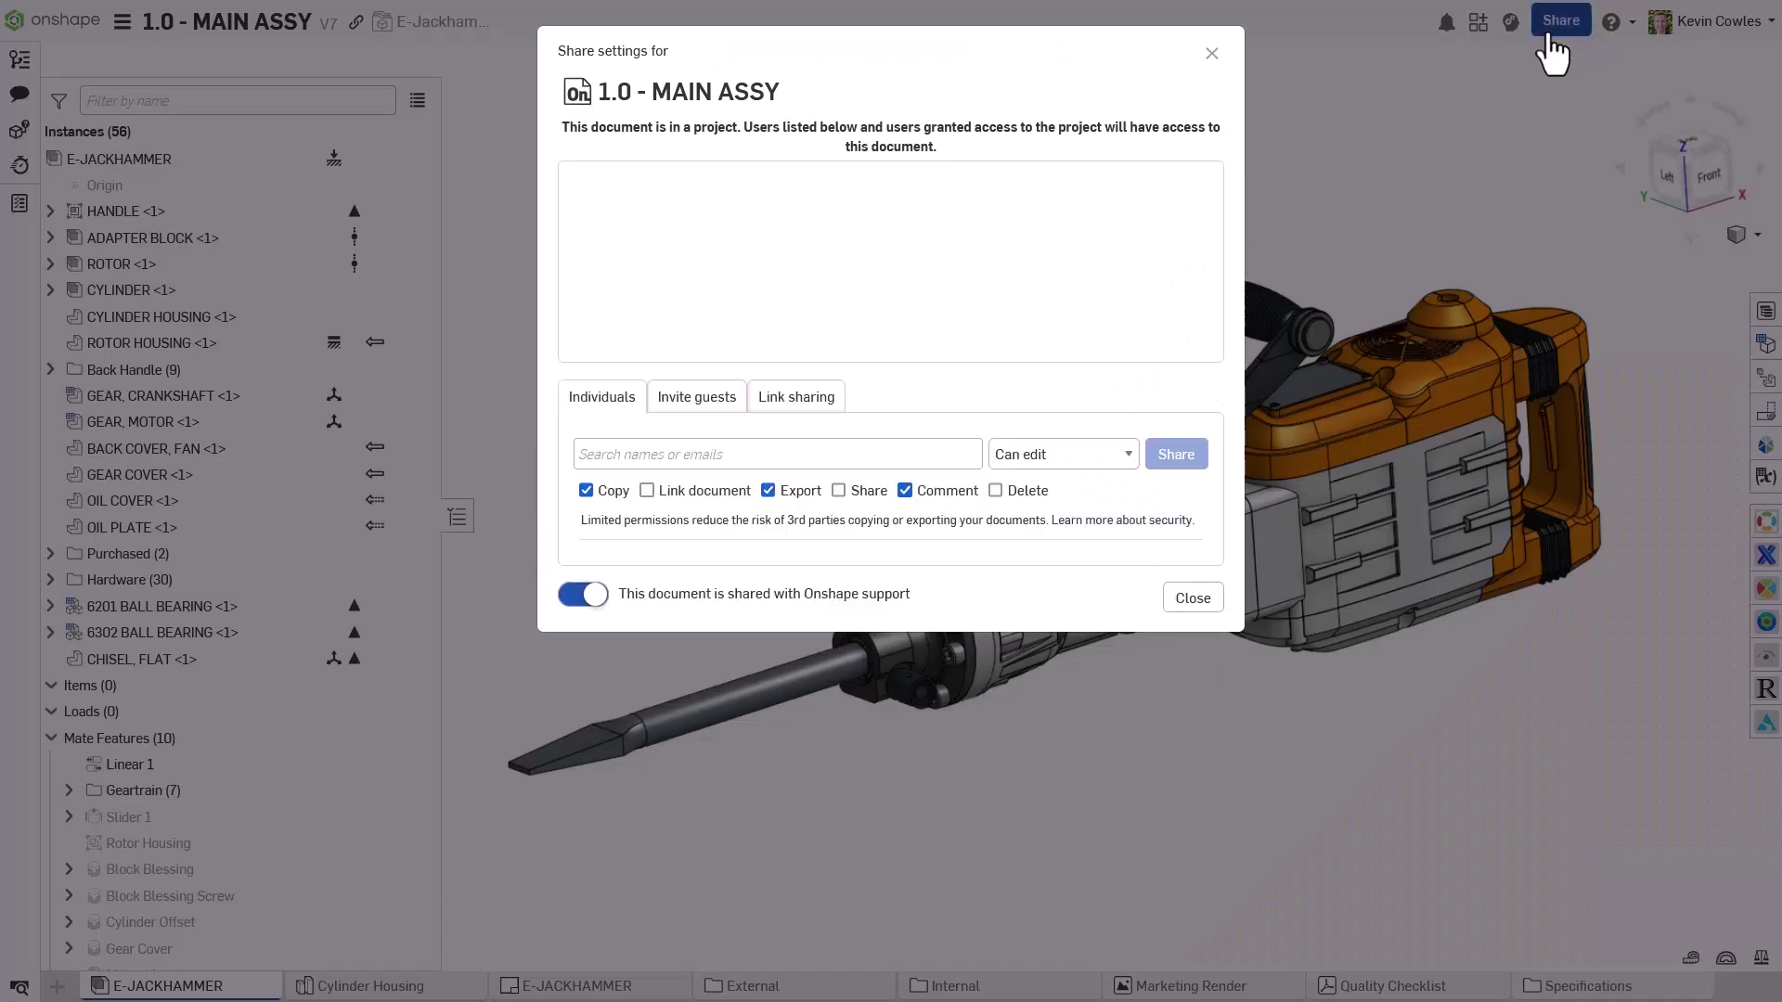
left_click(900, 409)
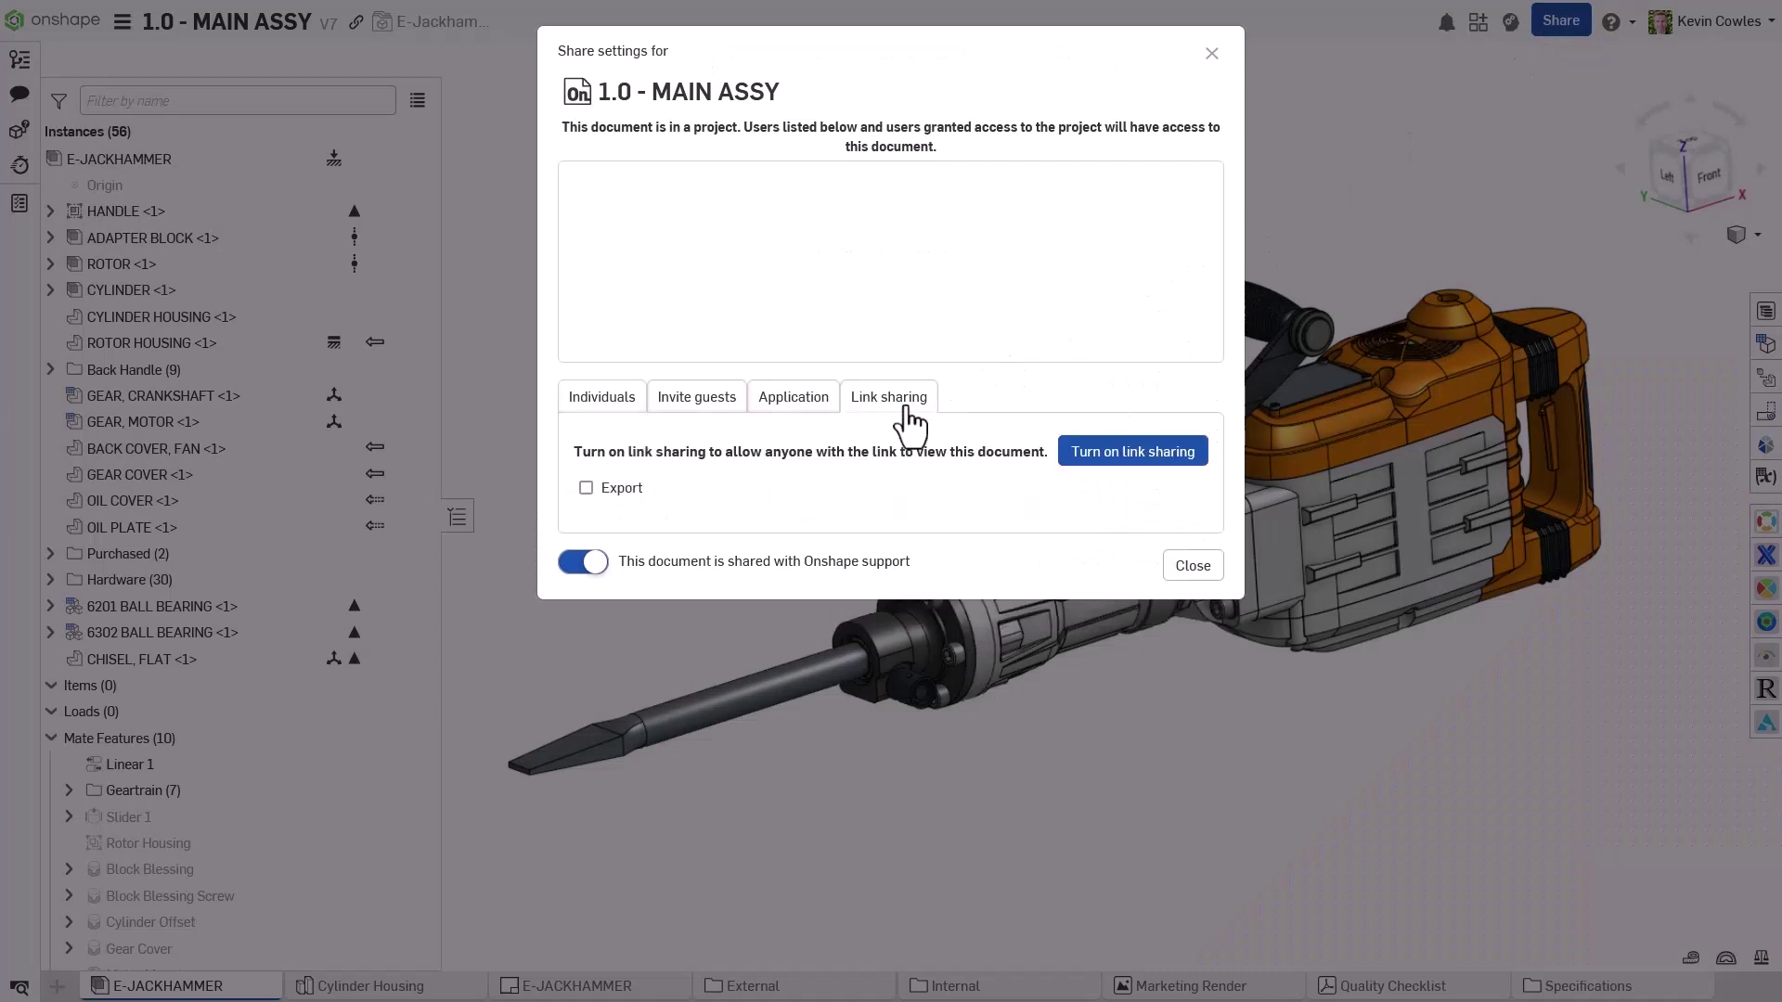
left_click(1123, 455)
left_click(1174, 189)
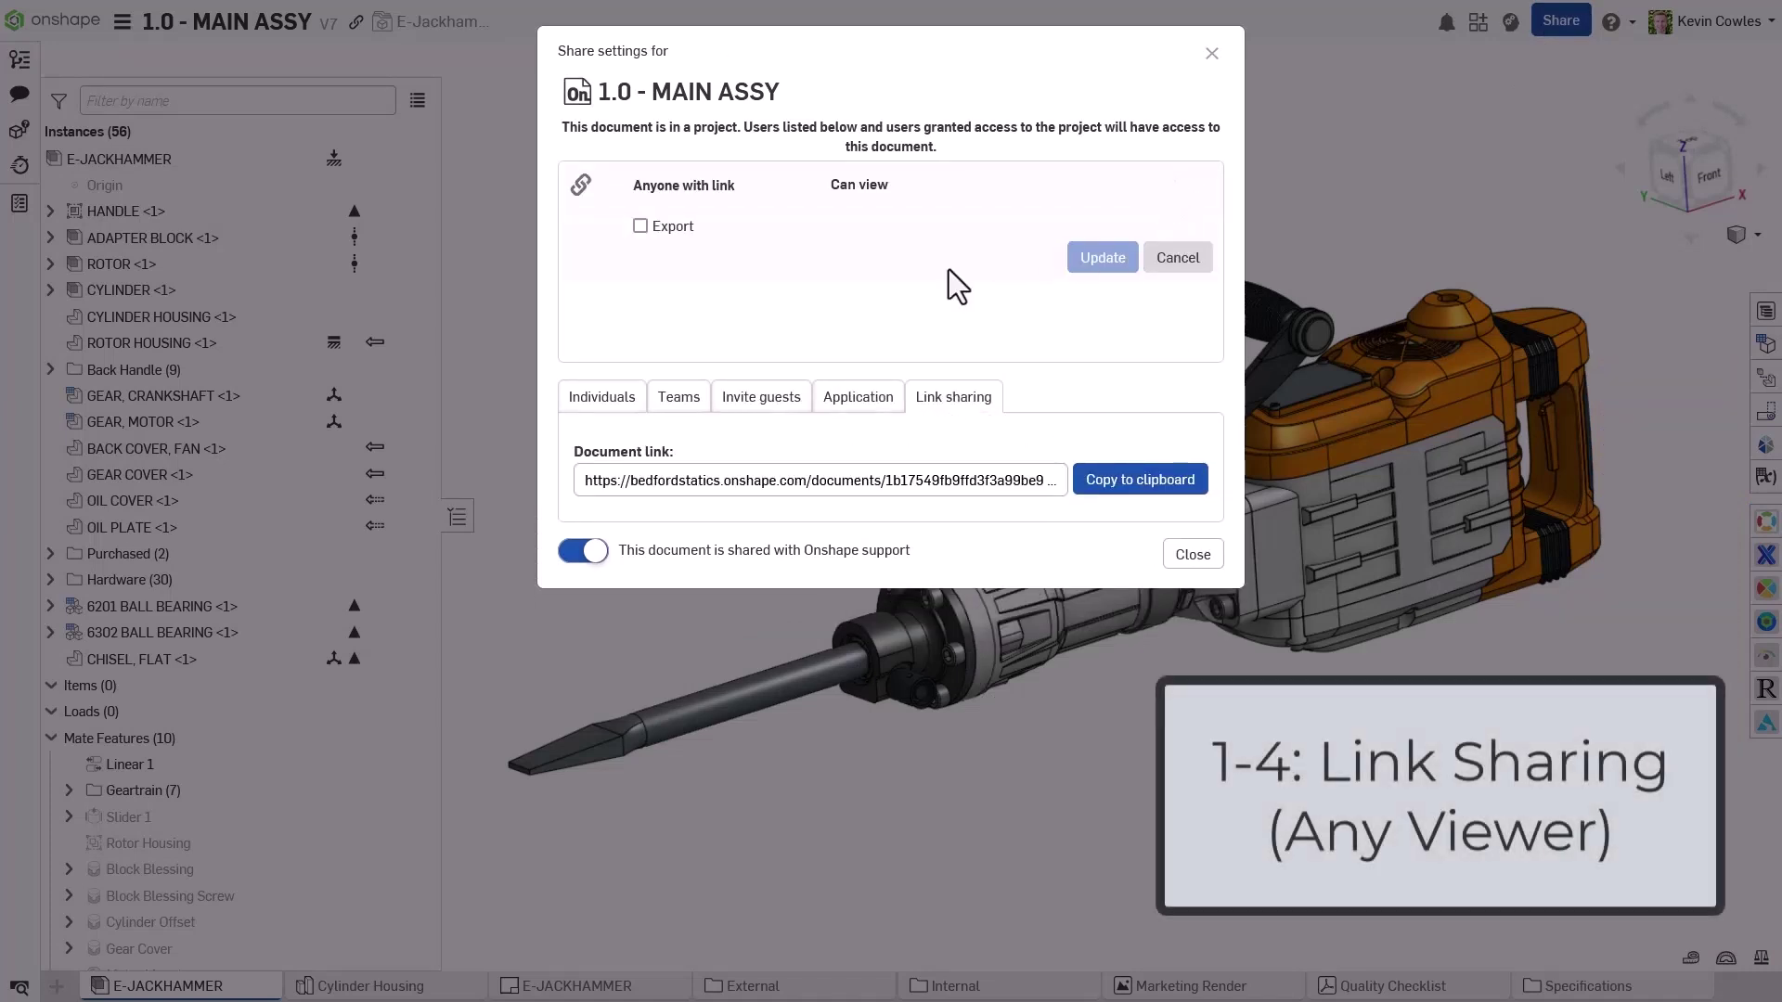
left_click(1171, 483)
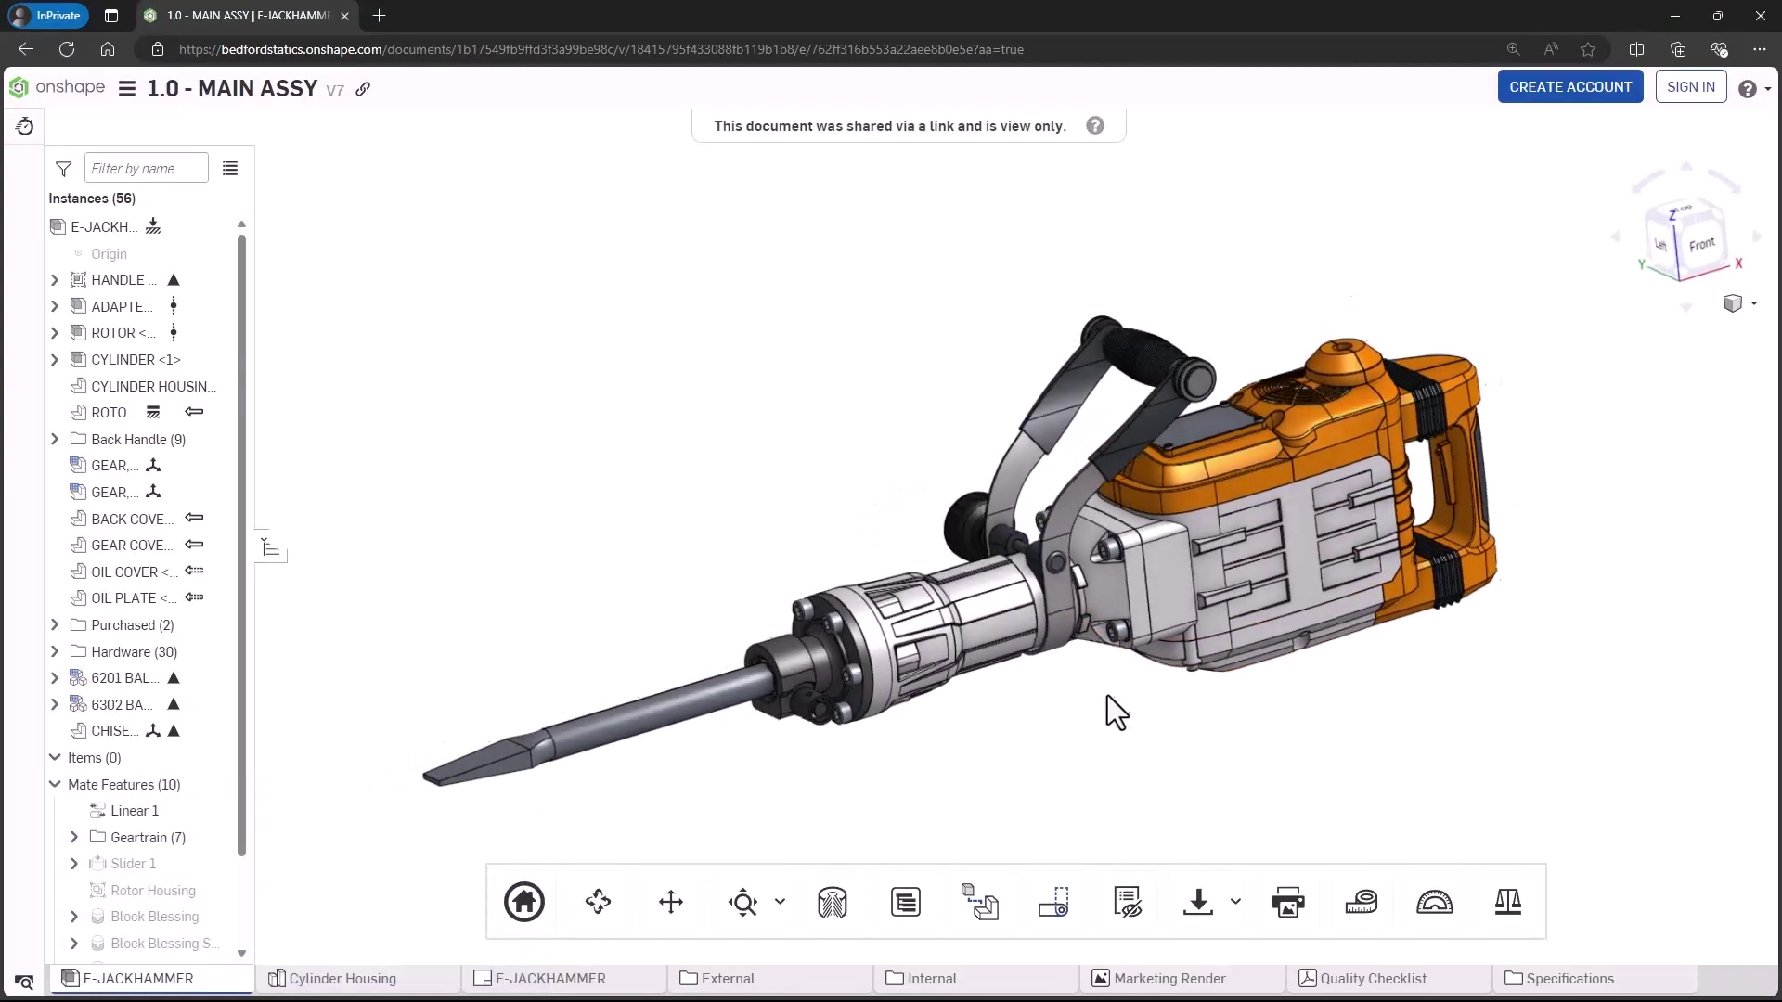
Step: Zoom in and hide the rotor housing part
scroll(1219, 595, "up", 5)
right_click(1208, 563)
left_click(1238, 569)
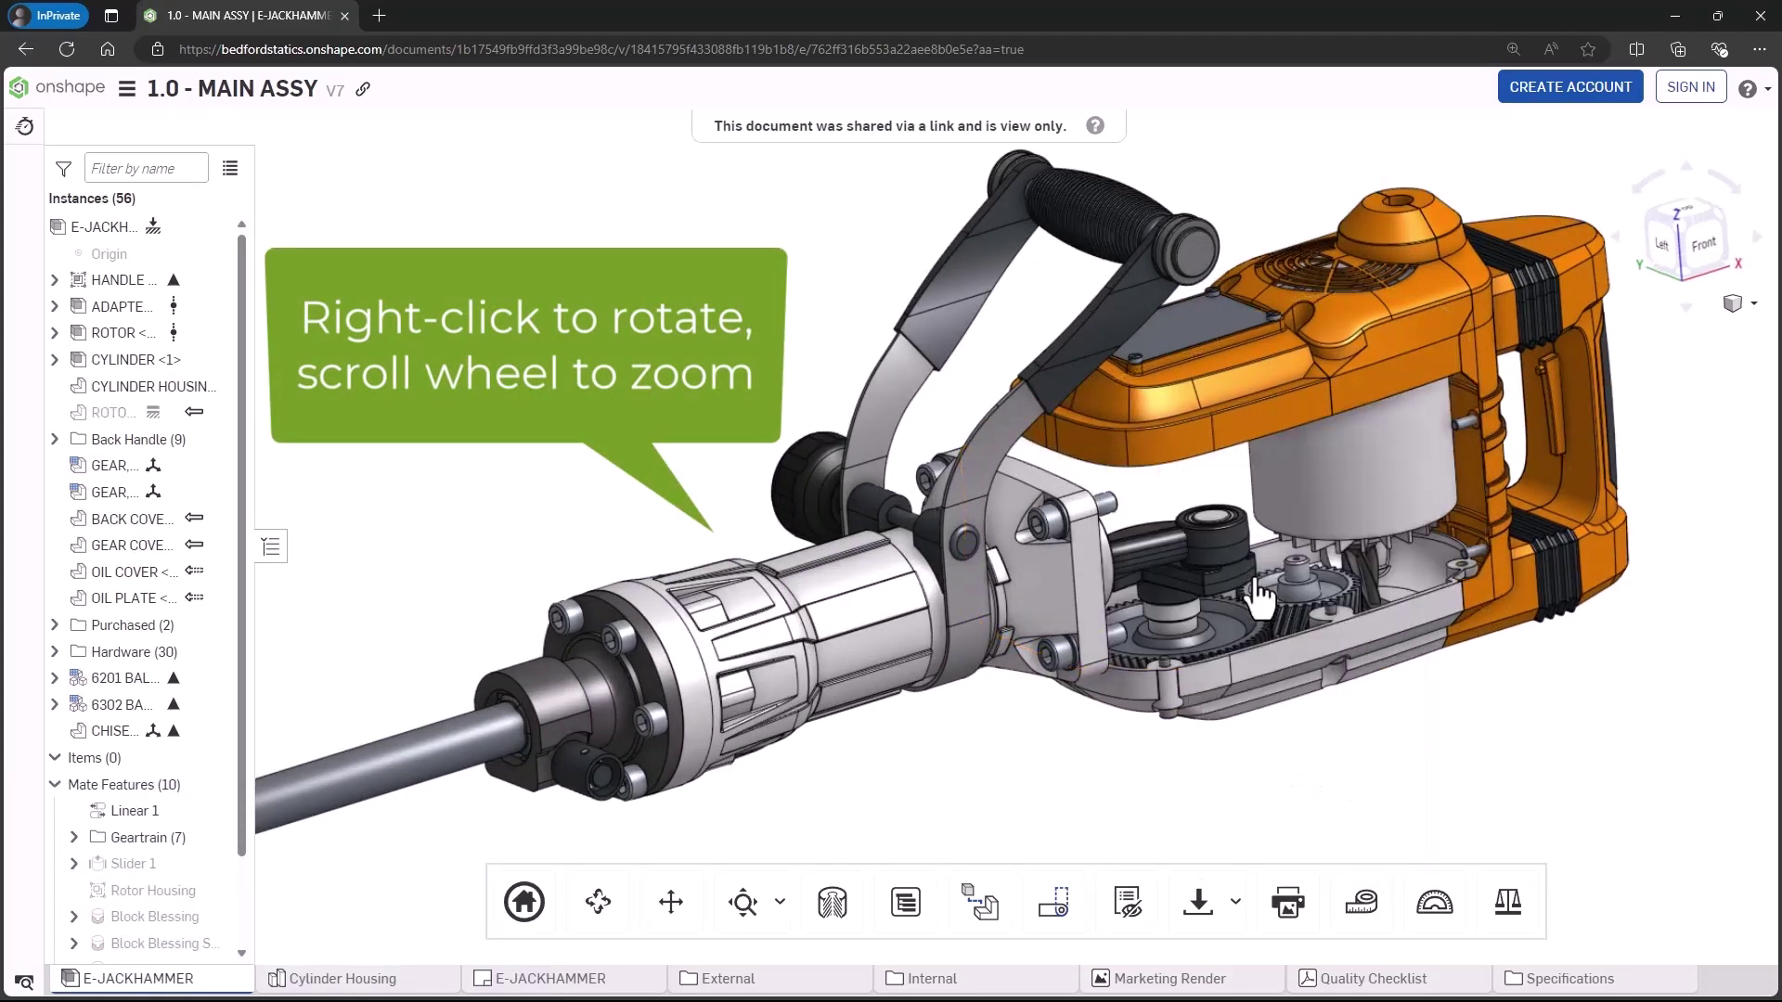
Step: Cut a section view along a picked face, then open the E-JACKHAMMER drawing
scroll(1260, 594, "up", 5)
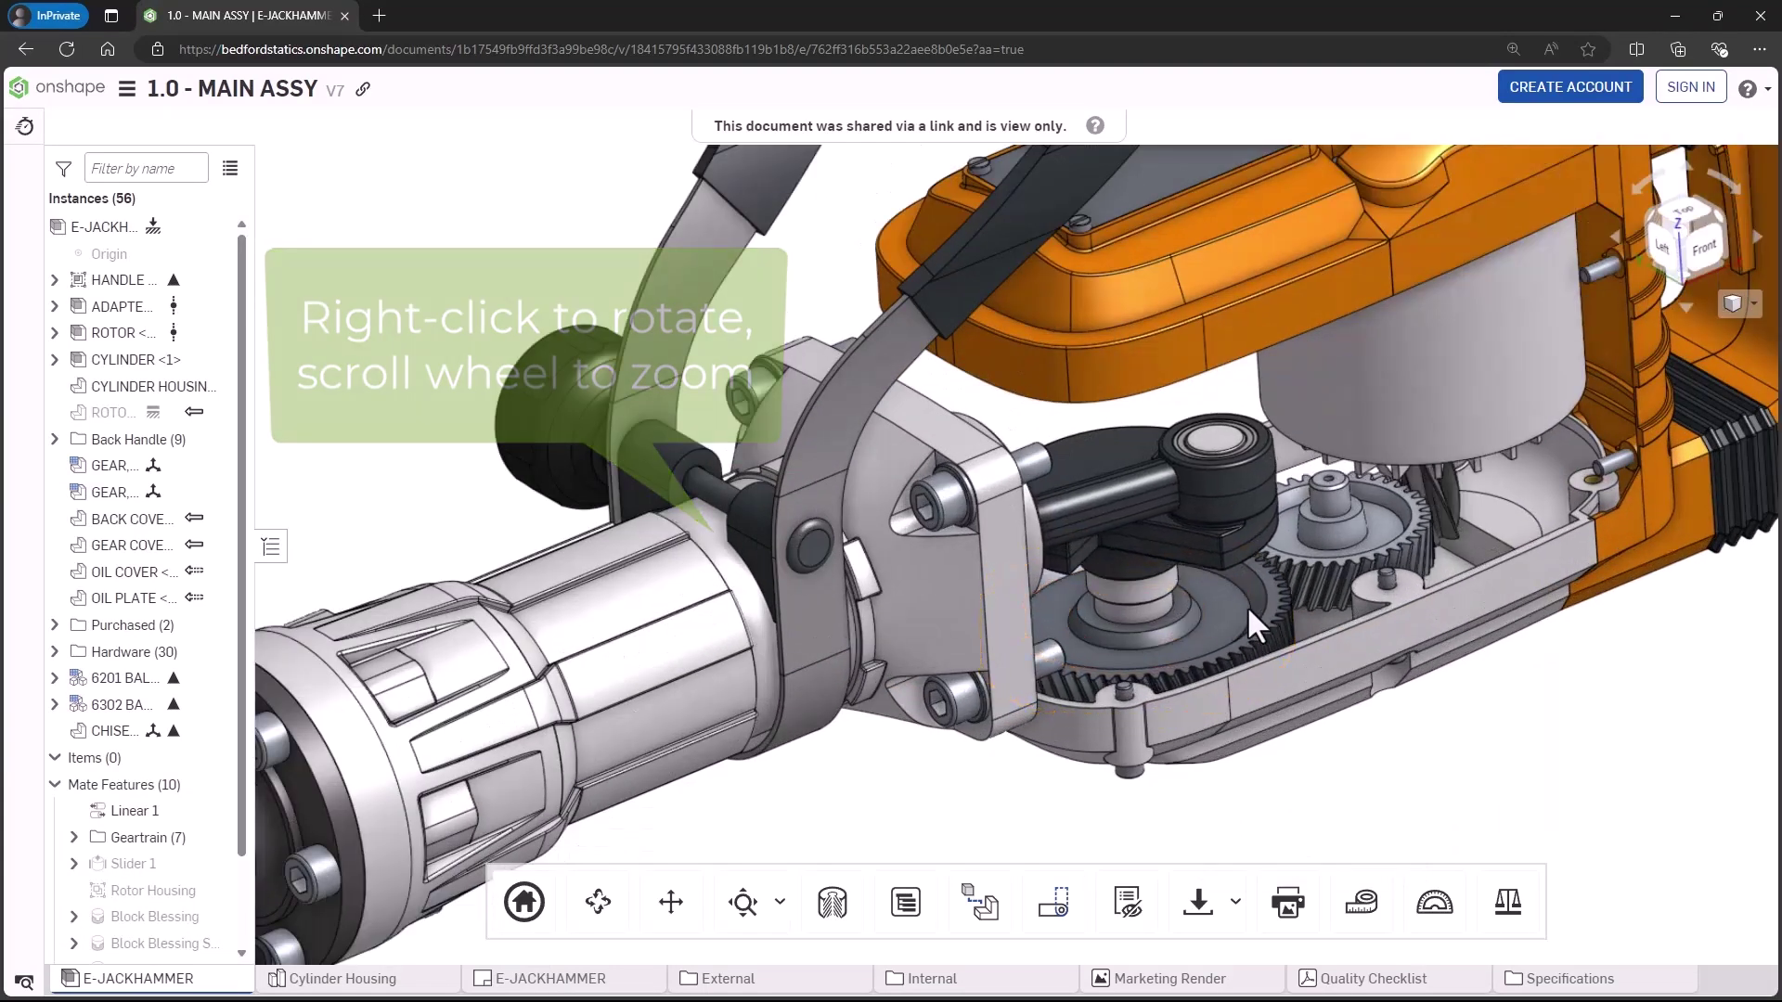
left_click(833, 901)
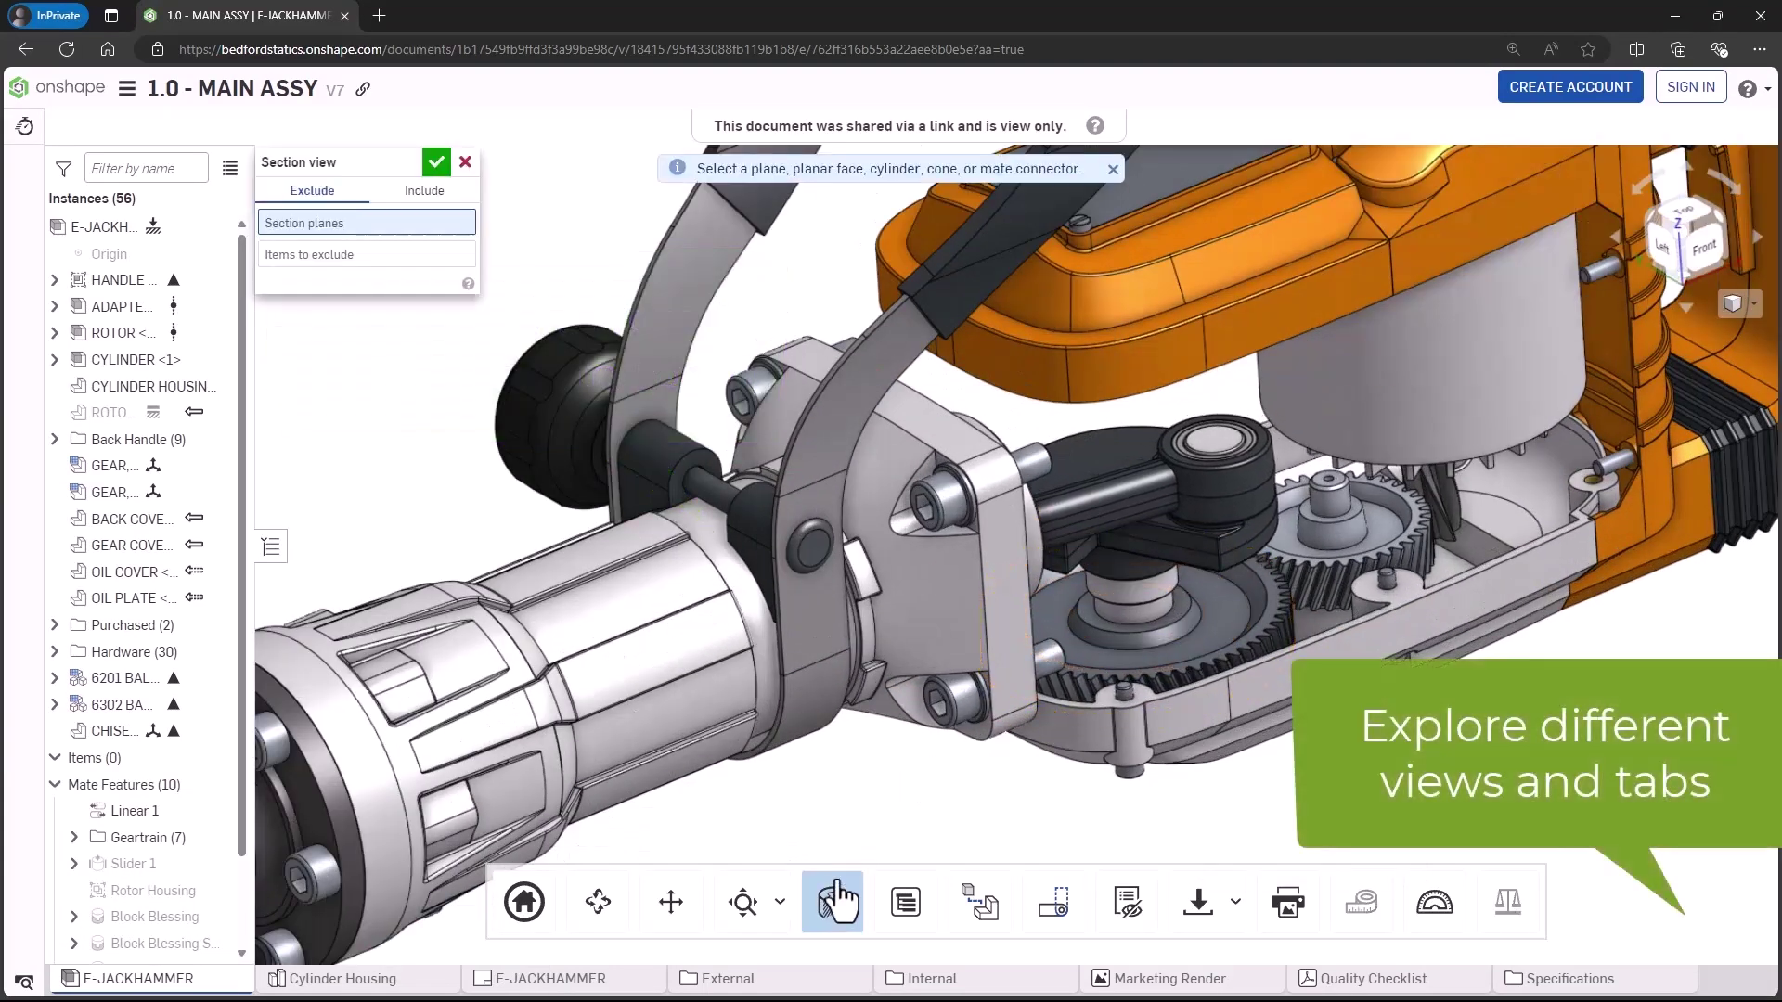
left_click(1416, 401)
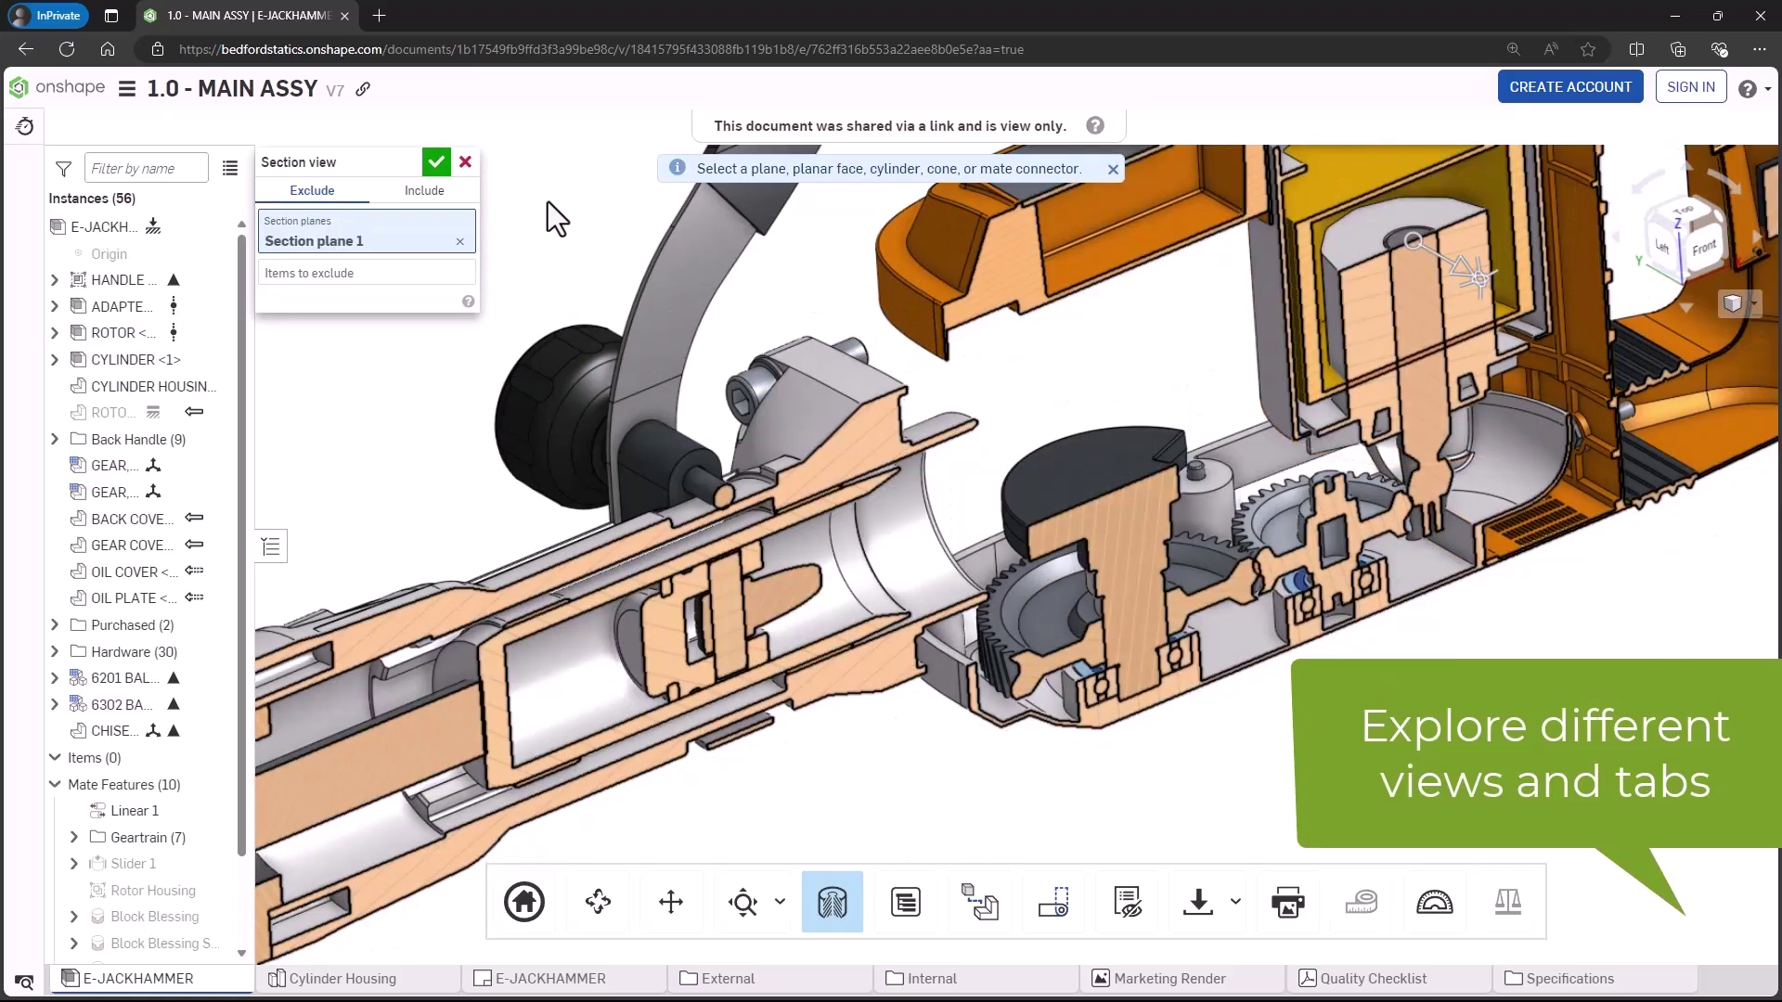
left_click(434, 163)
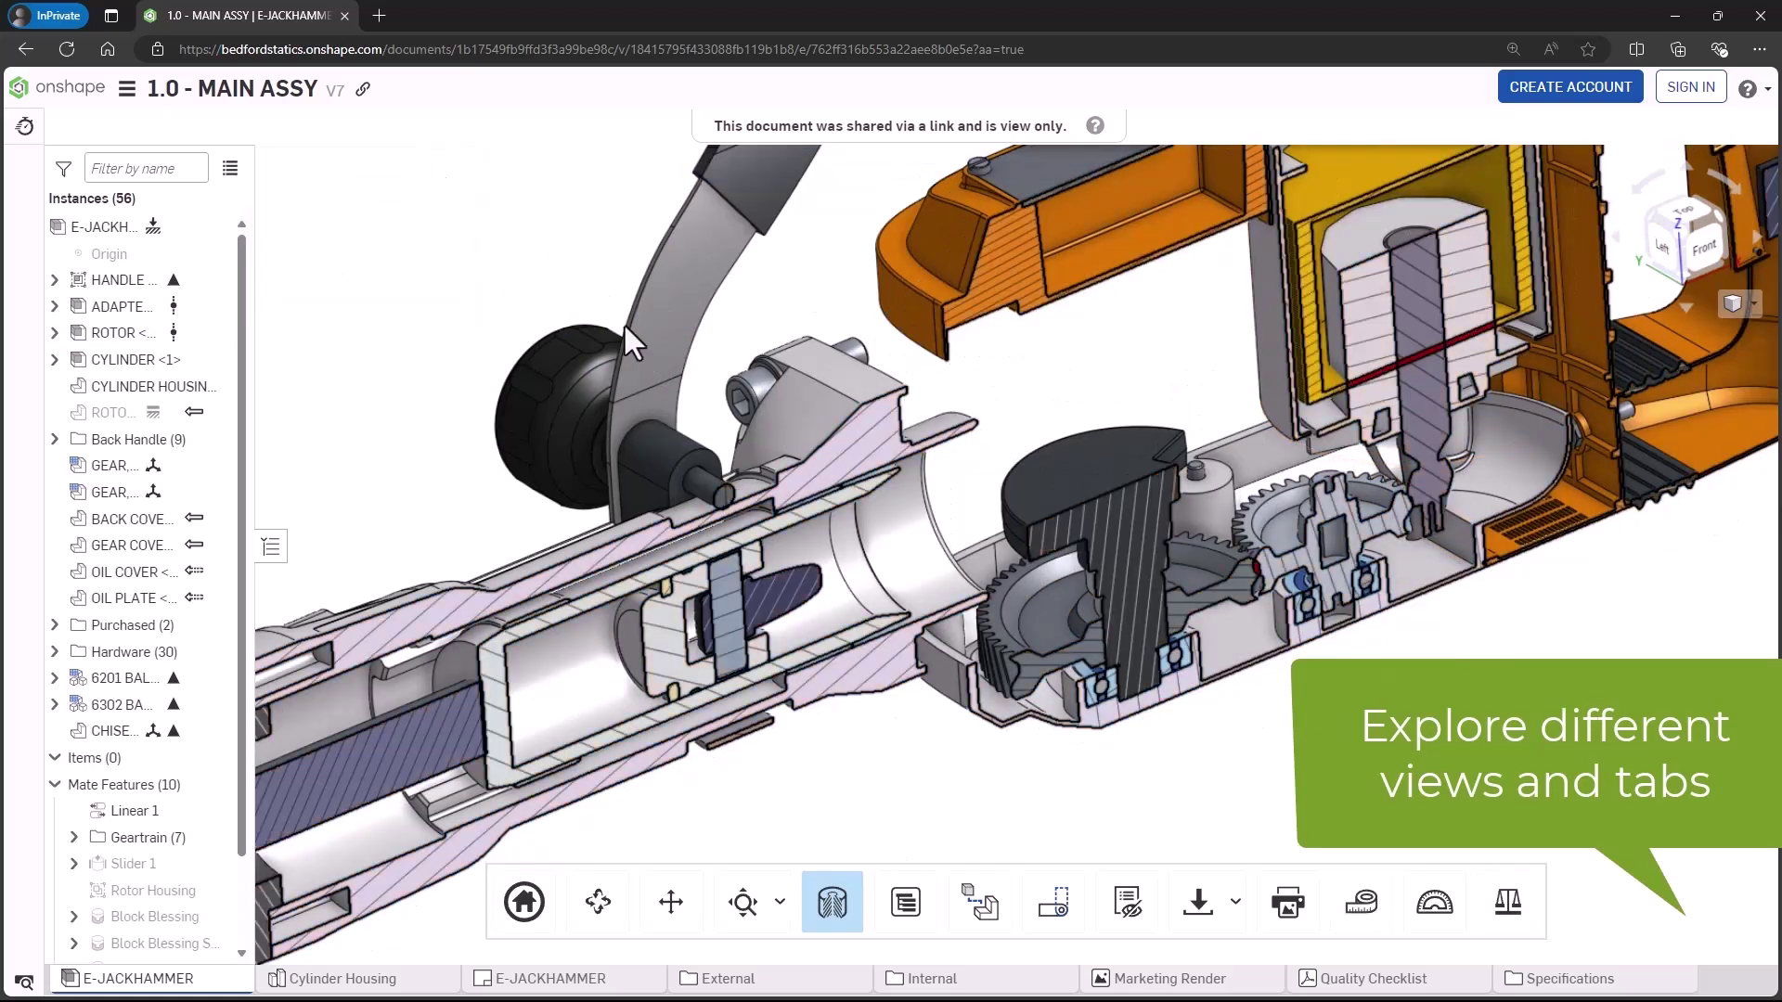
left_click(576, 977)
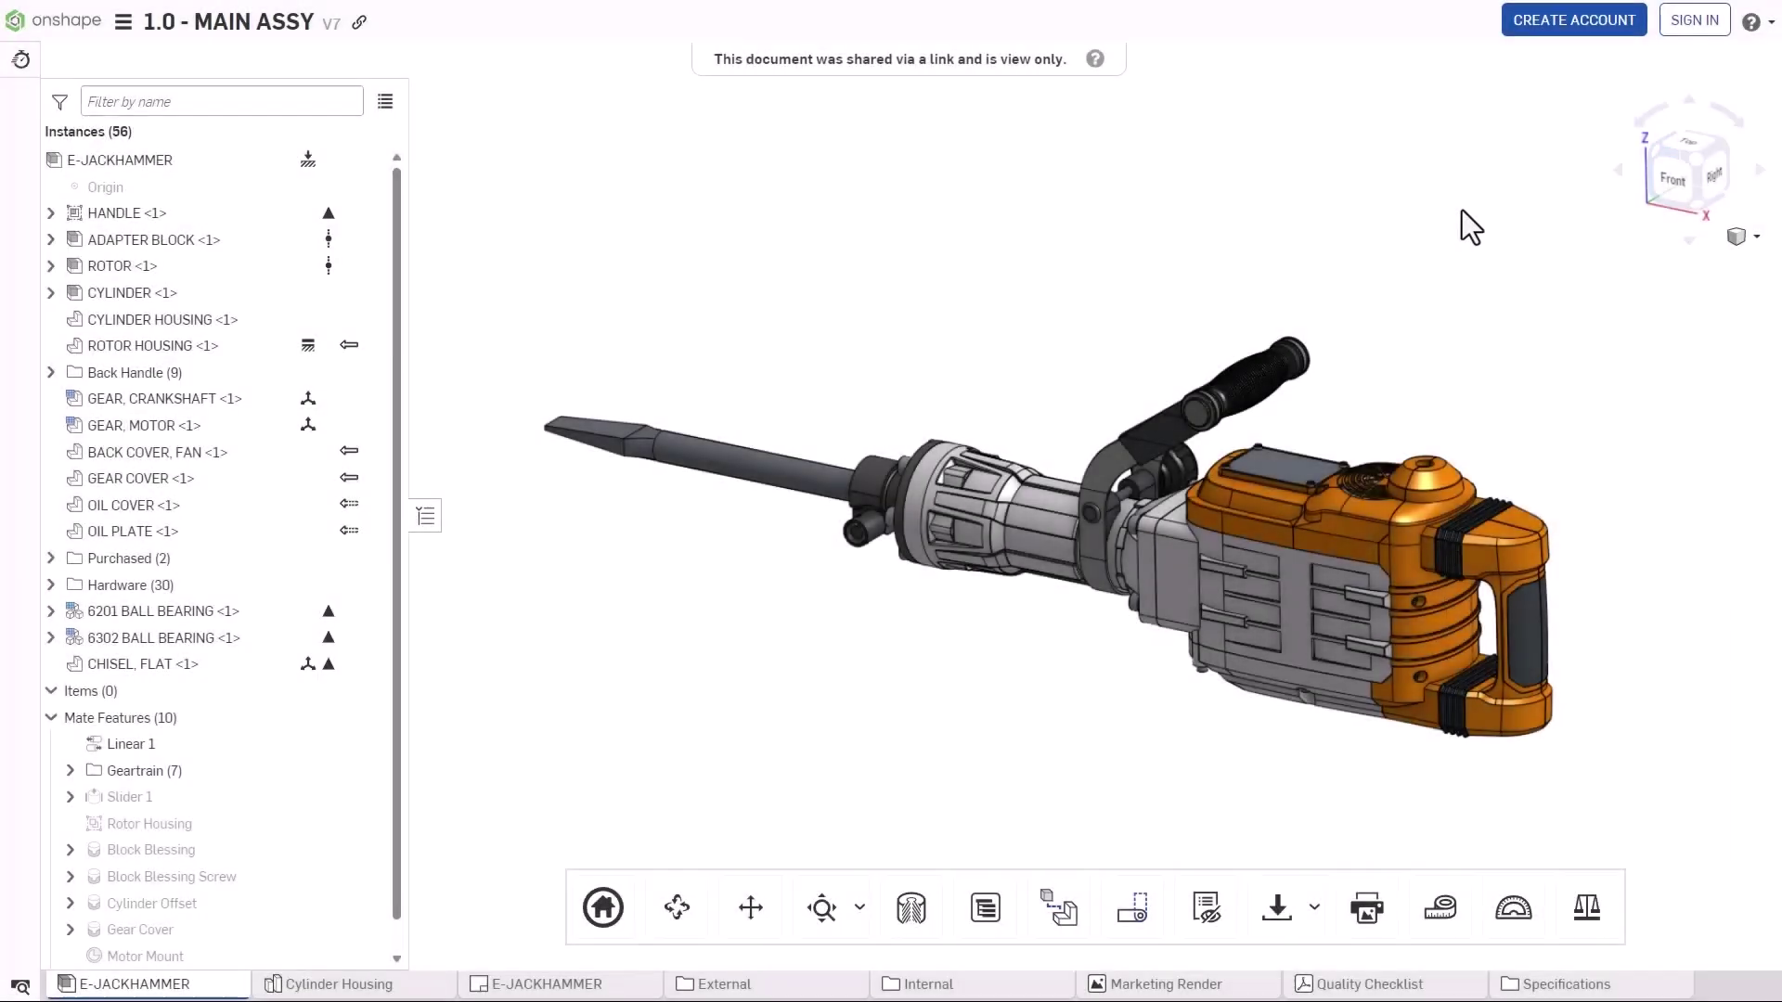
Step: Measure the chisel to confirm its 25.00 mm diameter, then clear the selection
left_click(773, 480)
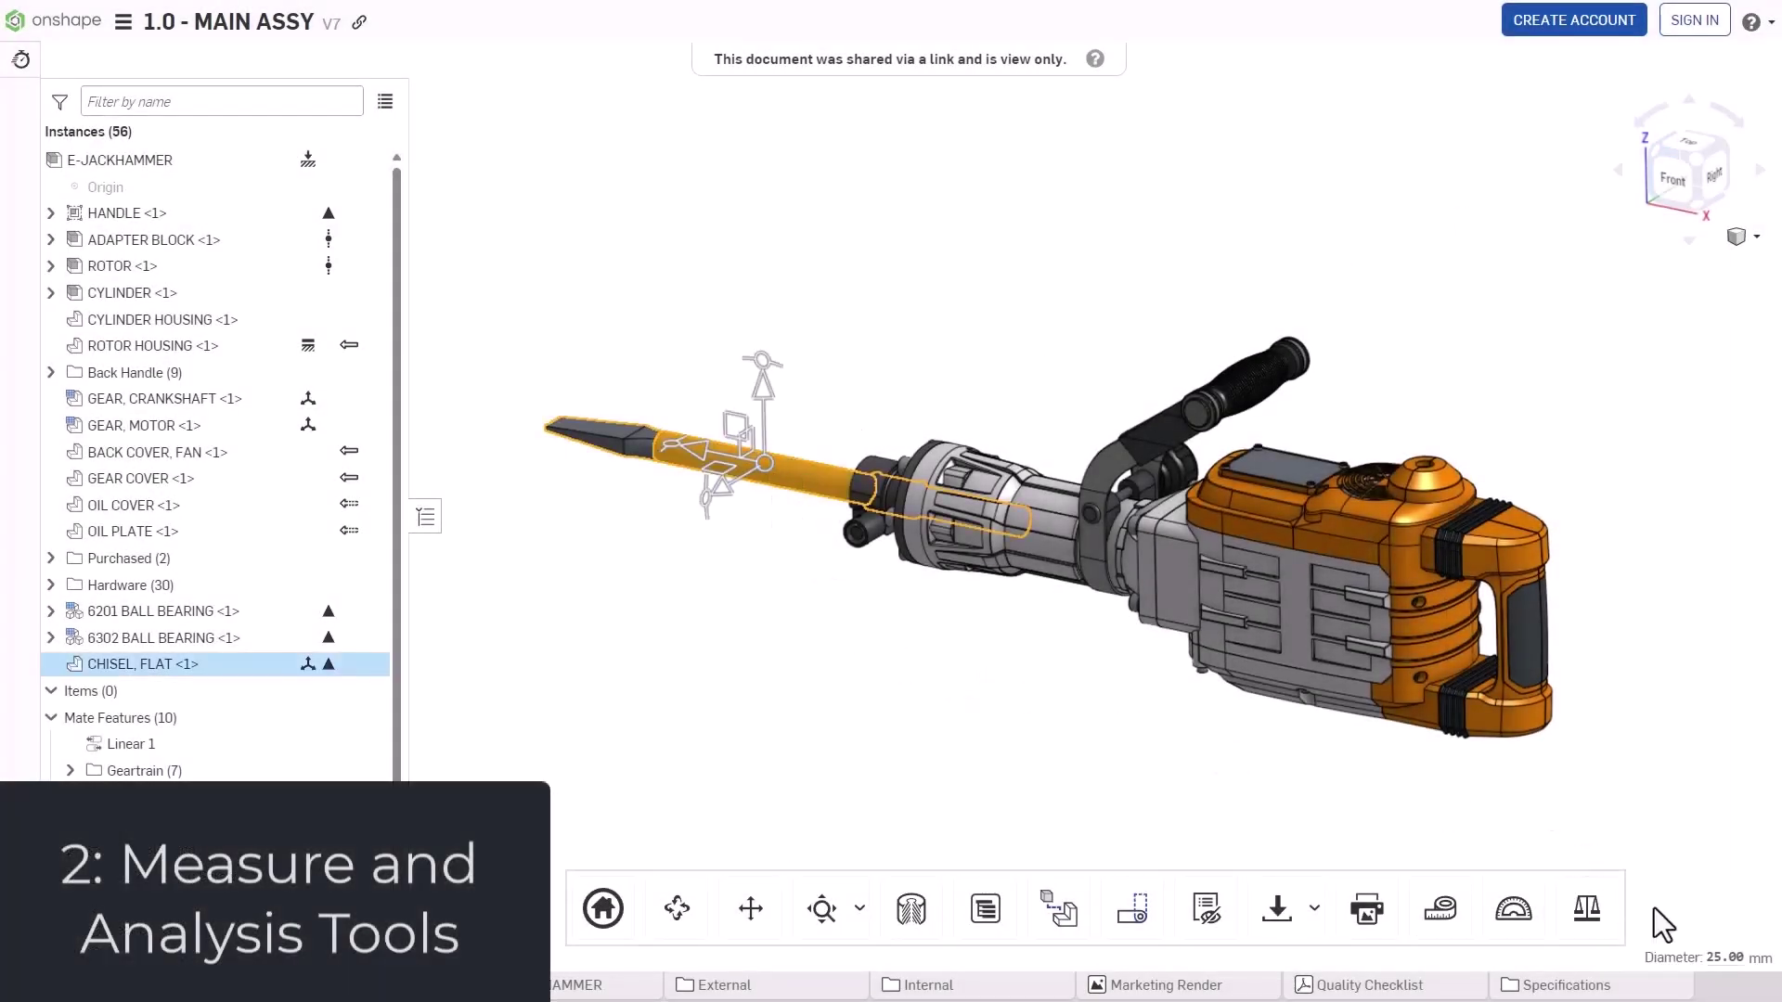
left_click(1433, 931)
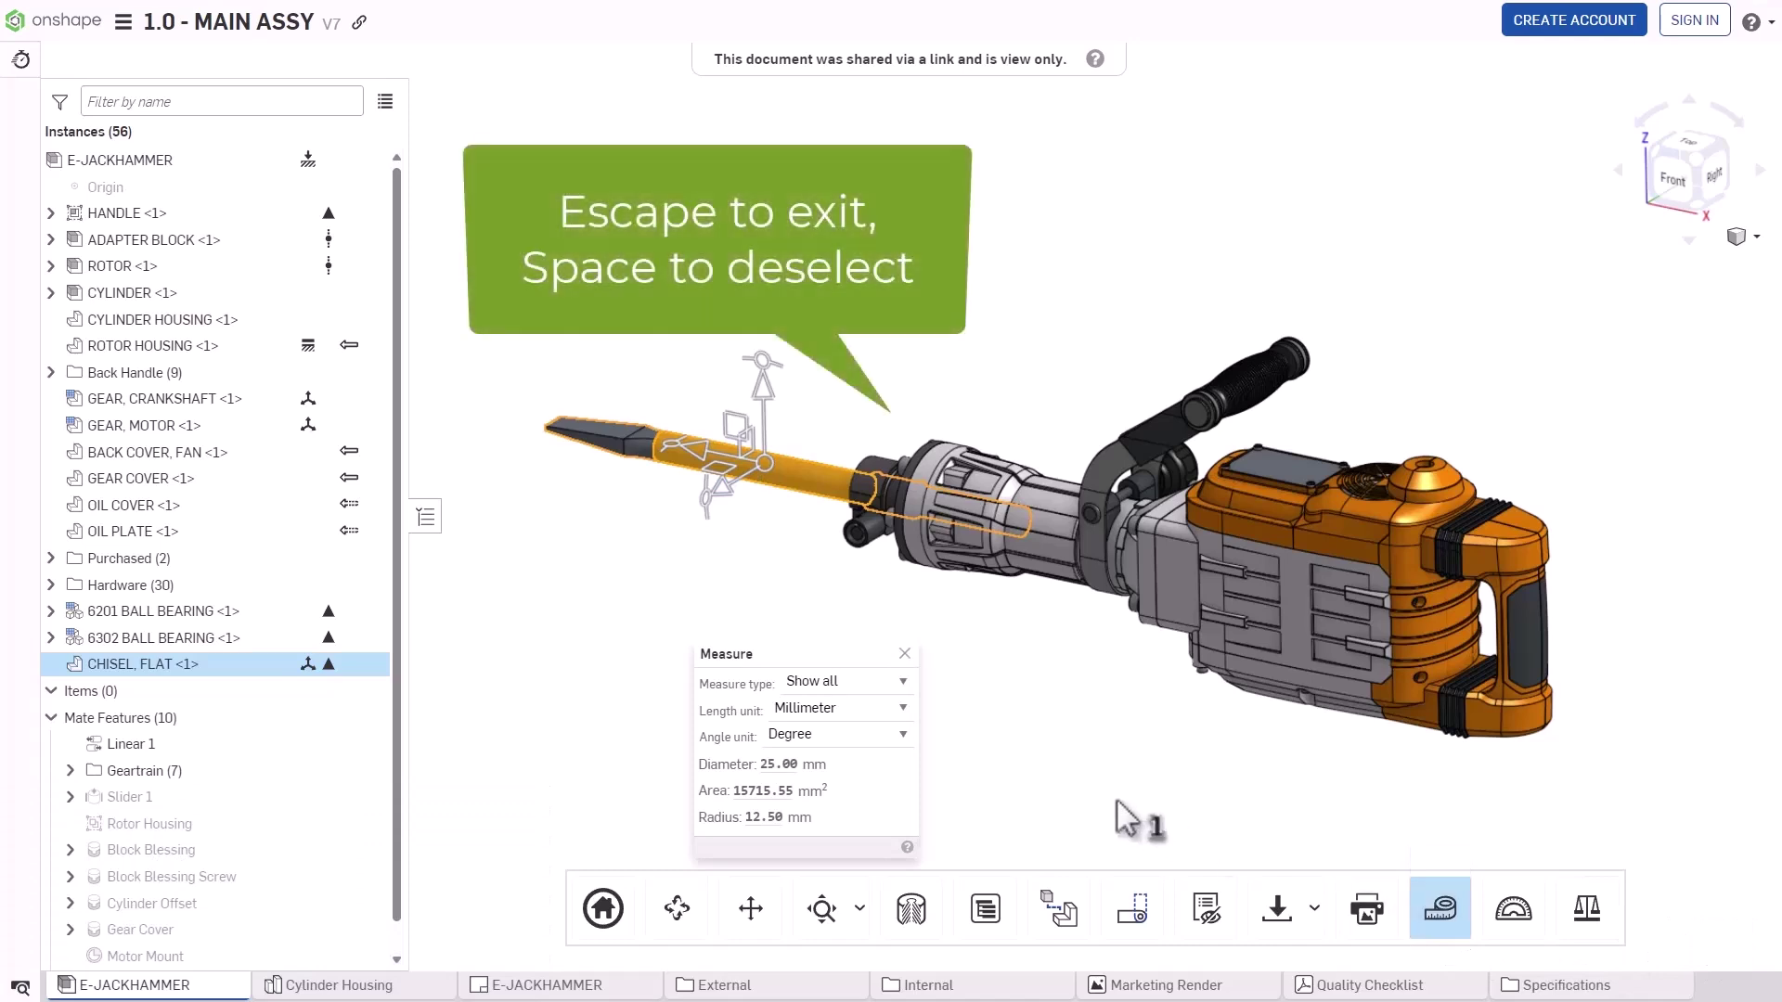
key("Escape")
key("space")
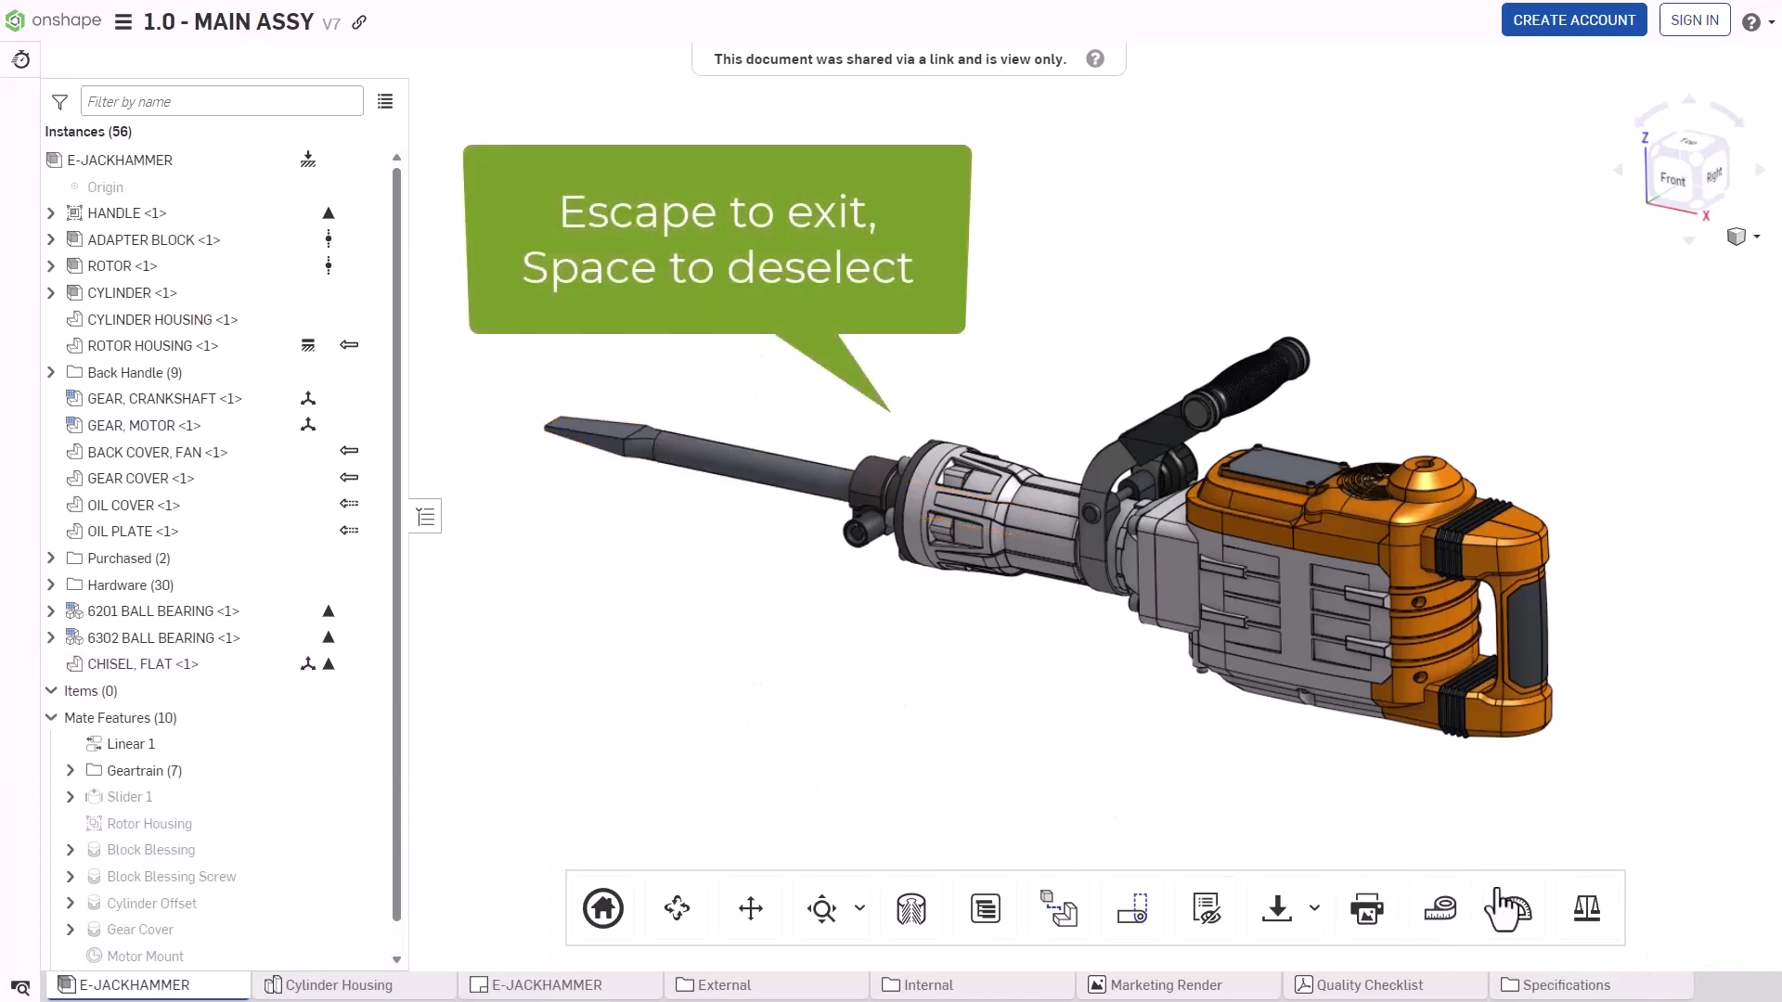
Step: Run interference detection on all jackhammer instances selected by box
left_click(1505, 908)
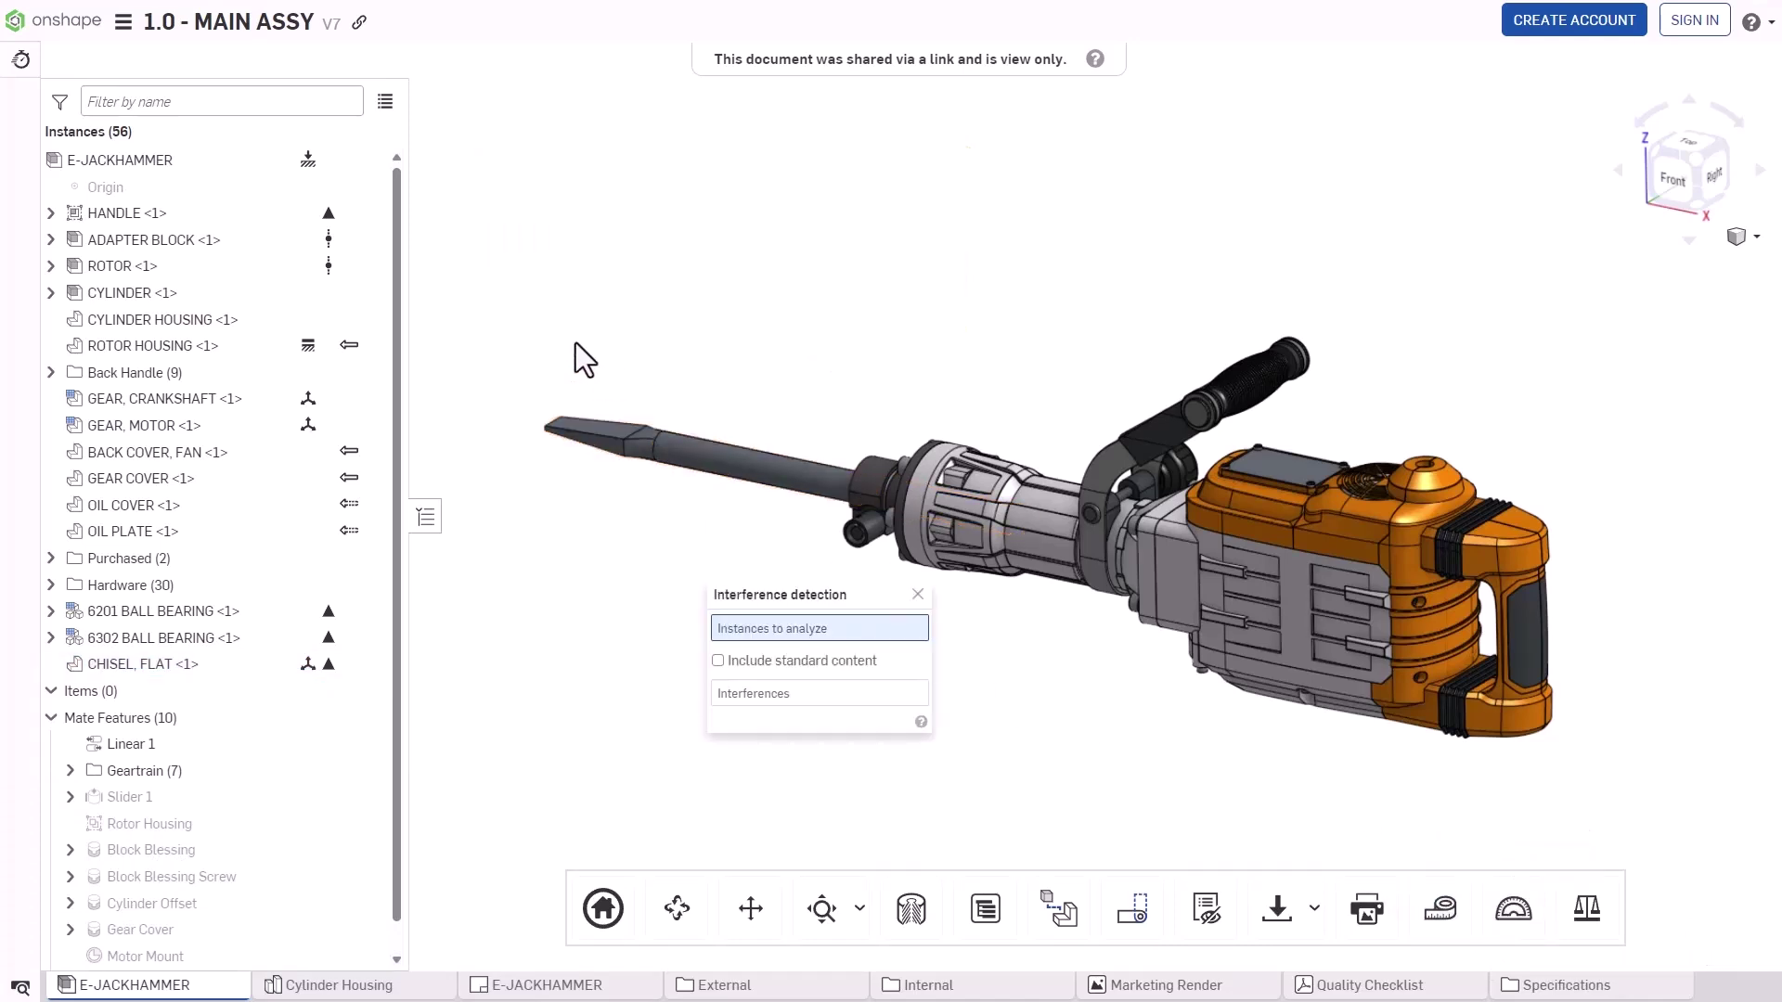
left_click_drag(575, 343, 1605, 772)
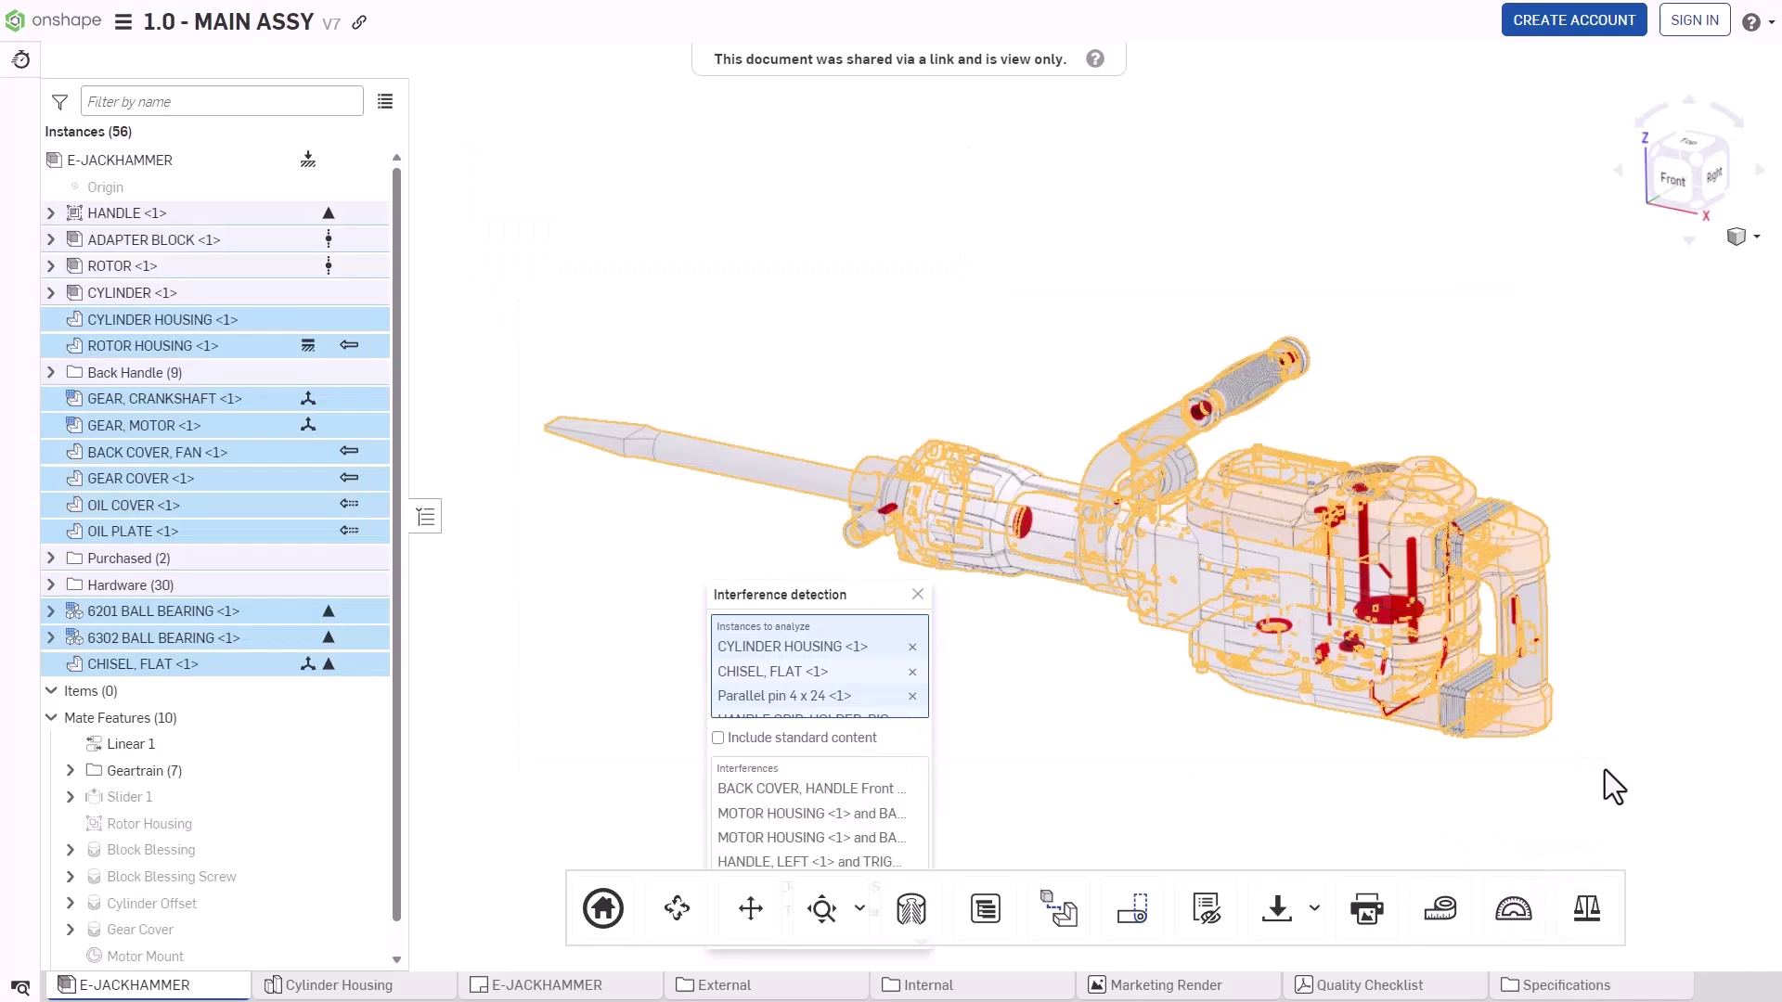
left_click(917, 595)
Step: Switch to the Back Cover & Handle part studio and start a draft analysis
right_click(1534, 556)
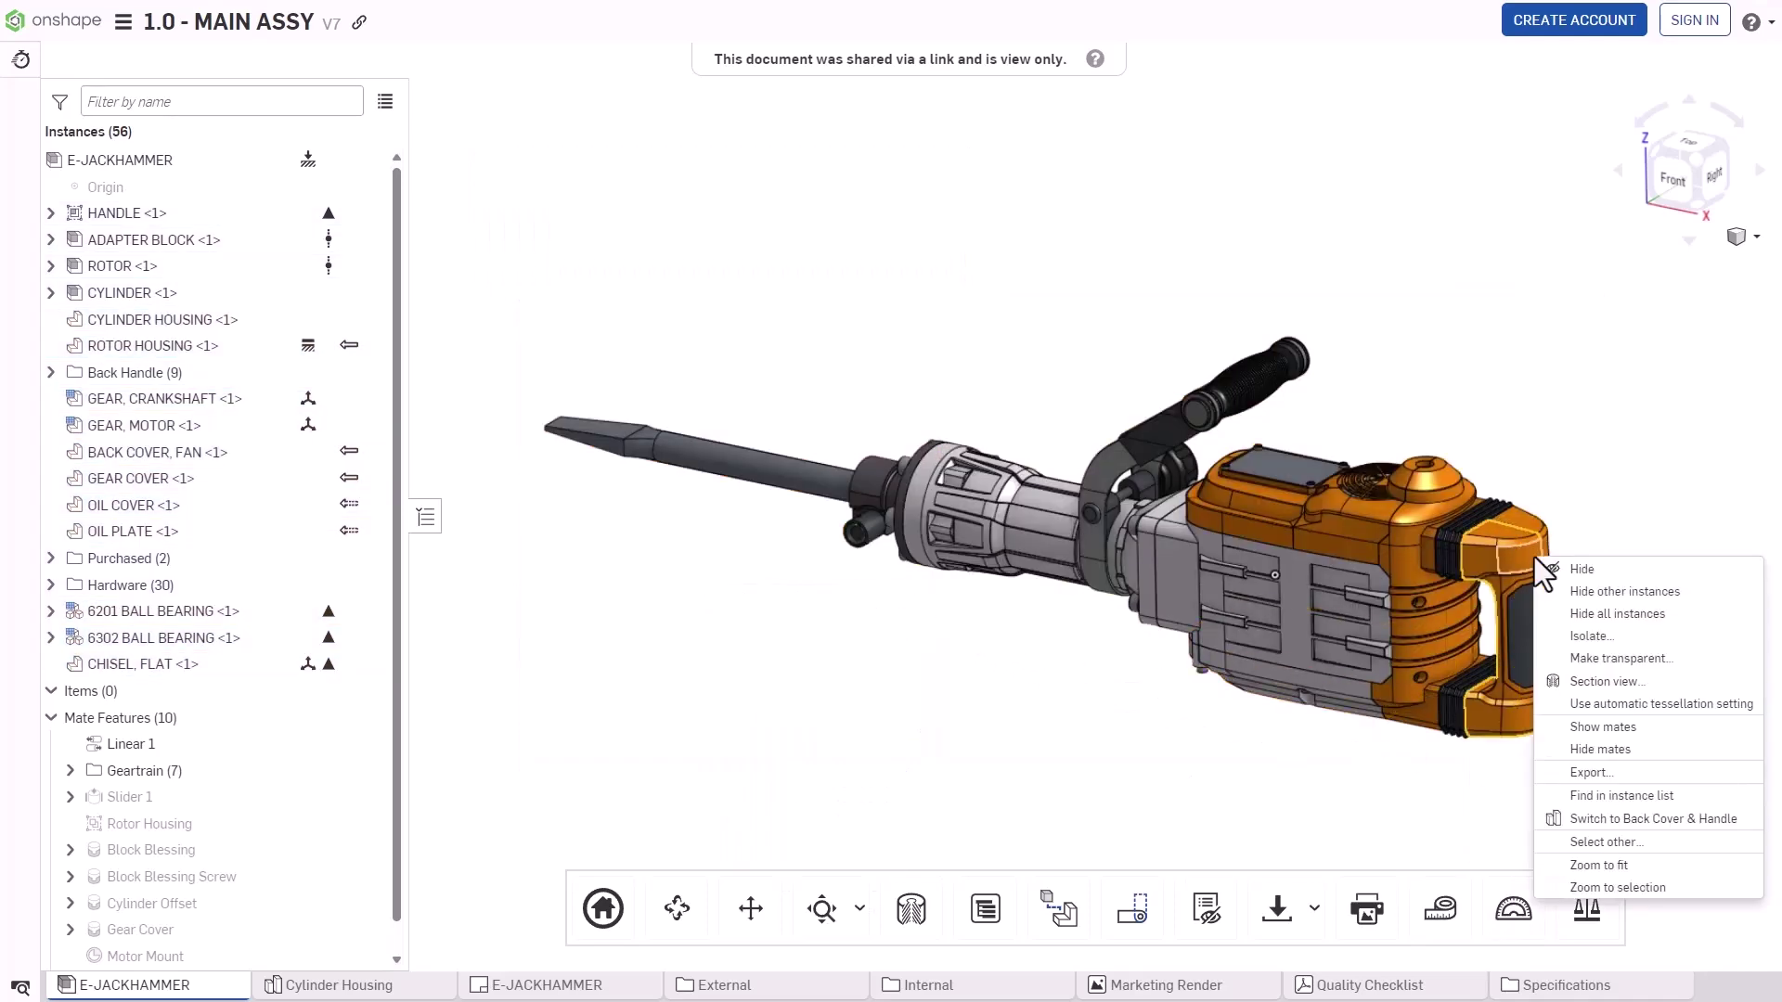
left_click(1615, 798)
left_click(1408, 882)
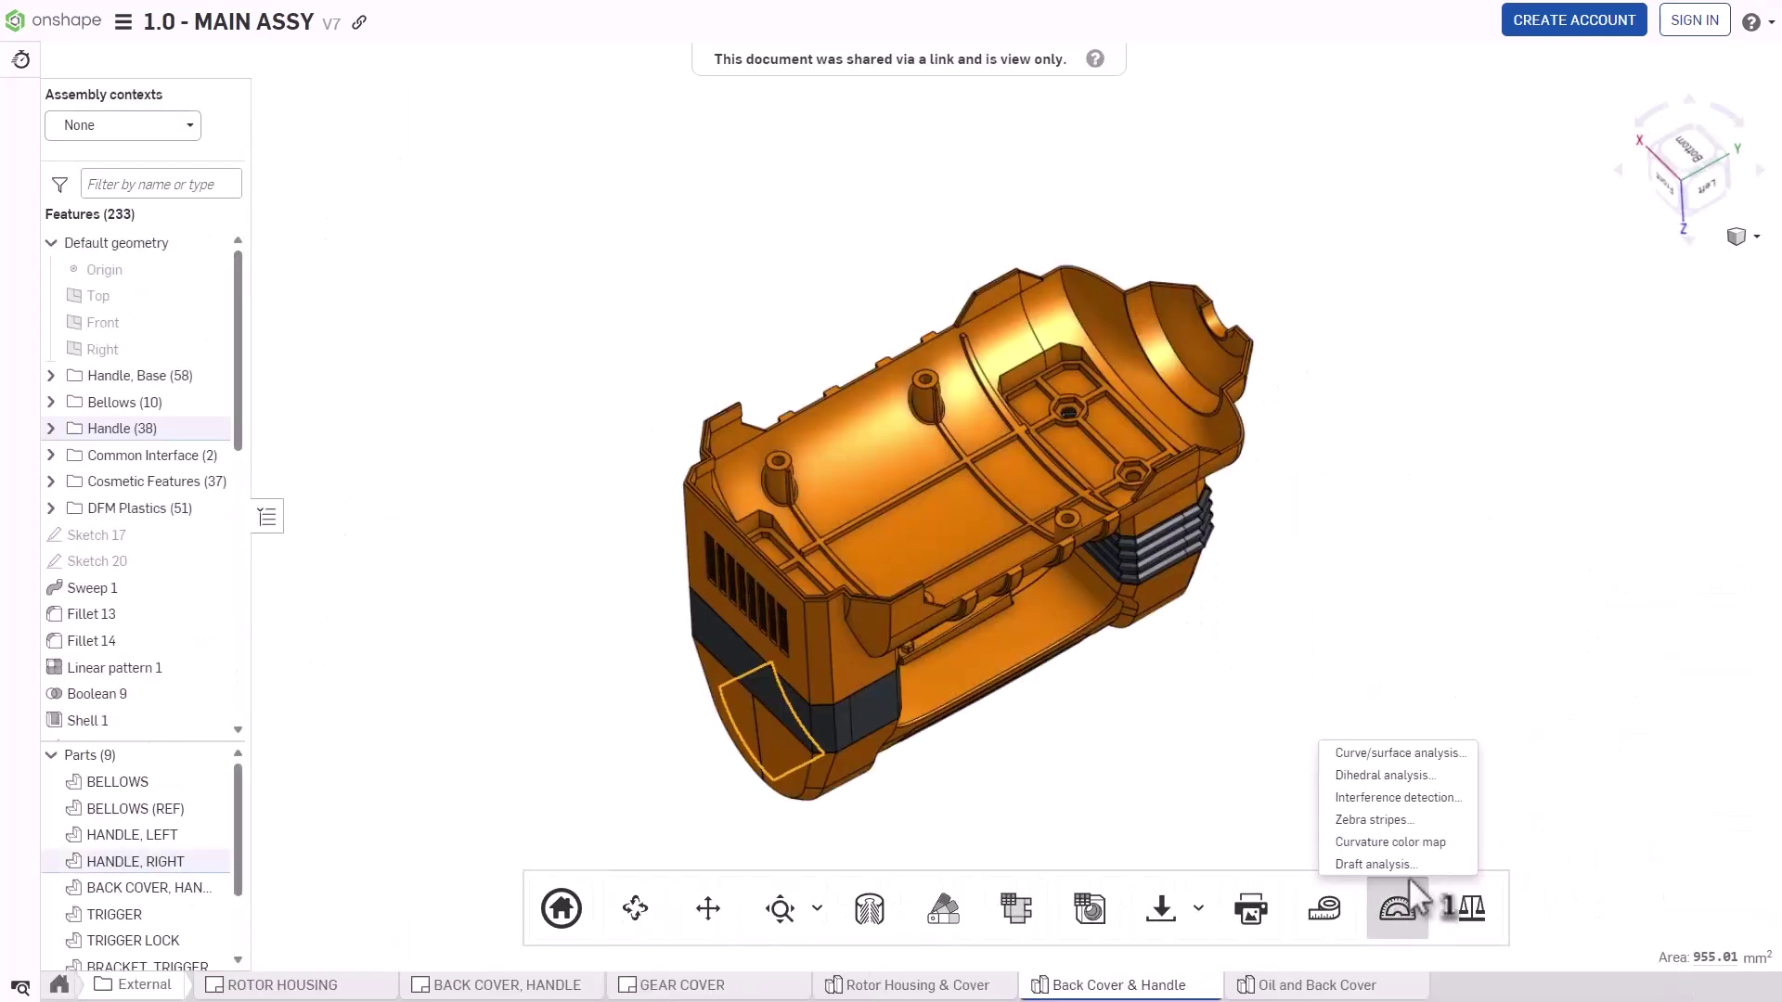
left_click(1409, 866)
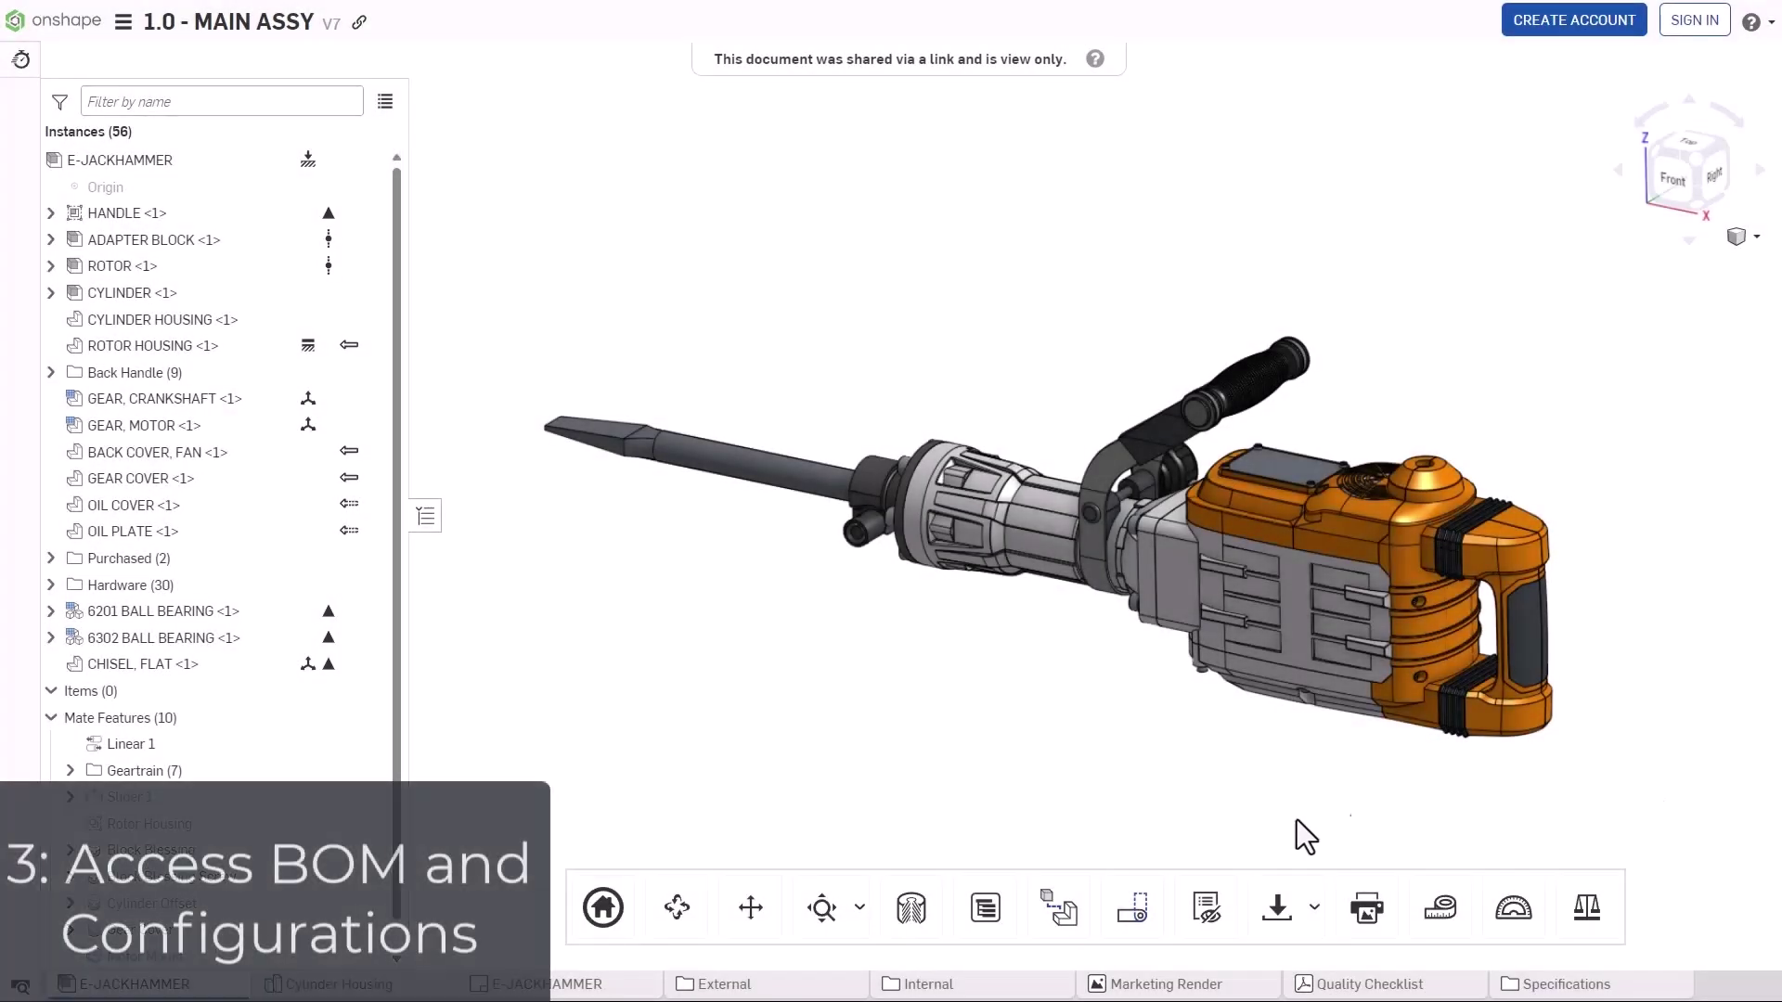
Step: Open the bill of materials and apply the Supply Chain template for AVL and OTS columns
left_click(985, 907)
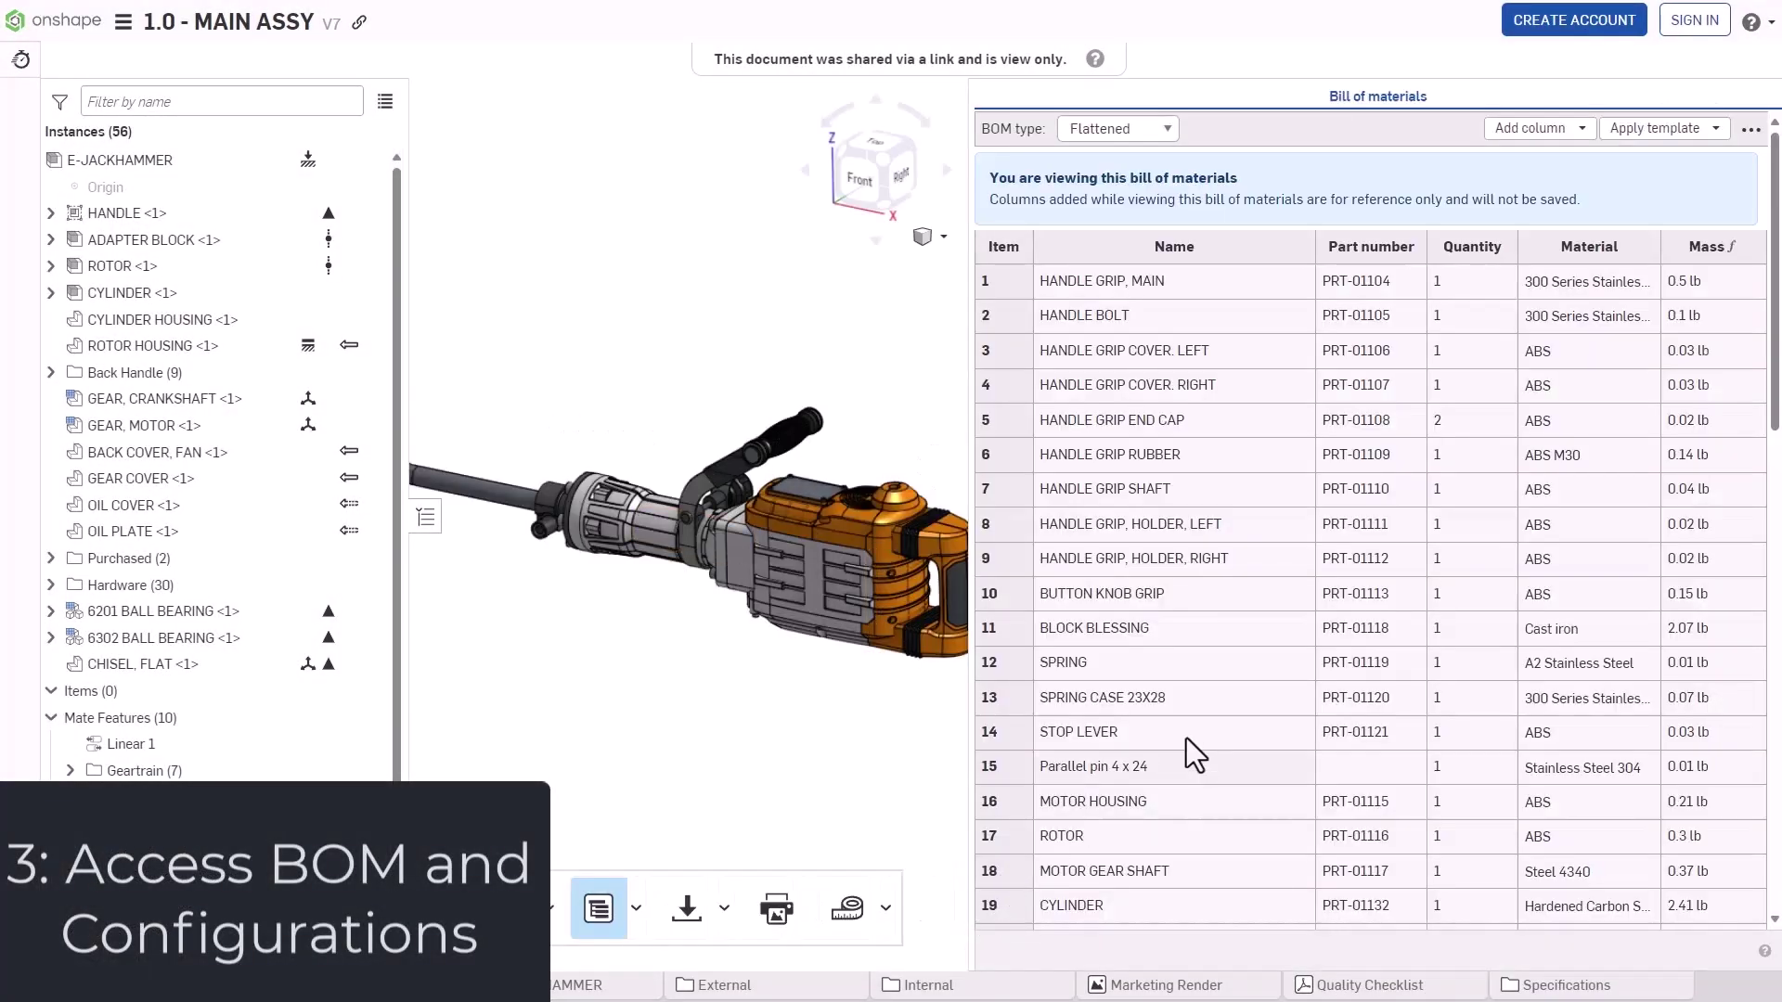
left_click(1657, 128)
left_click(1648, 244)
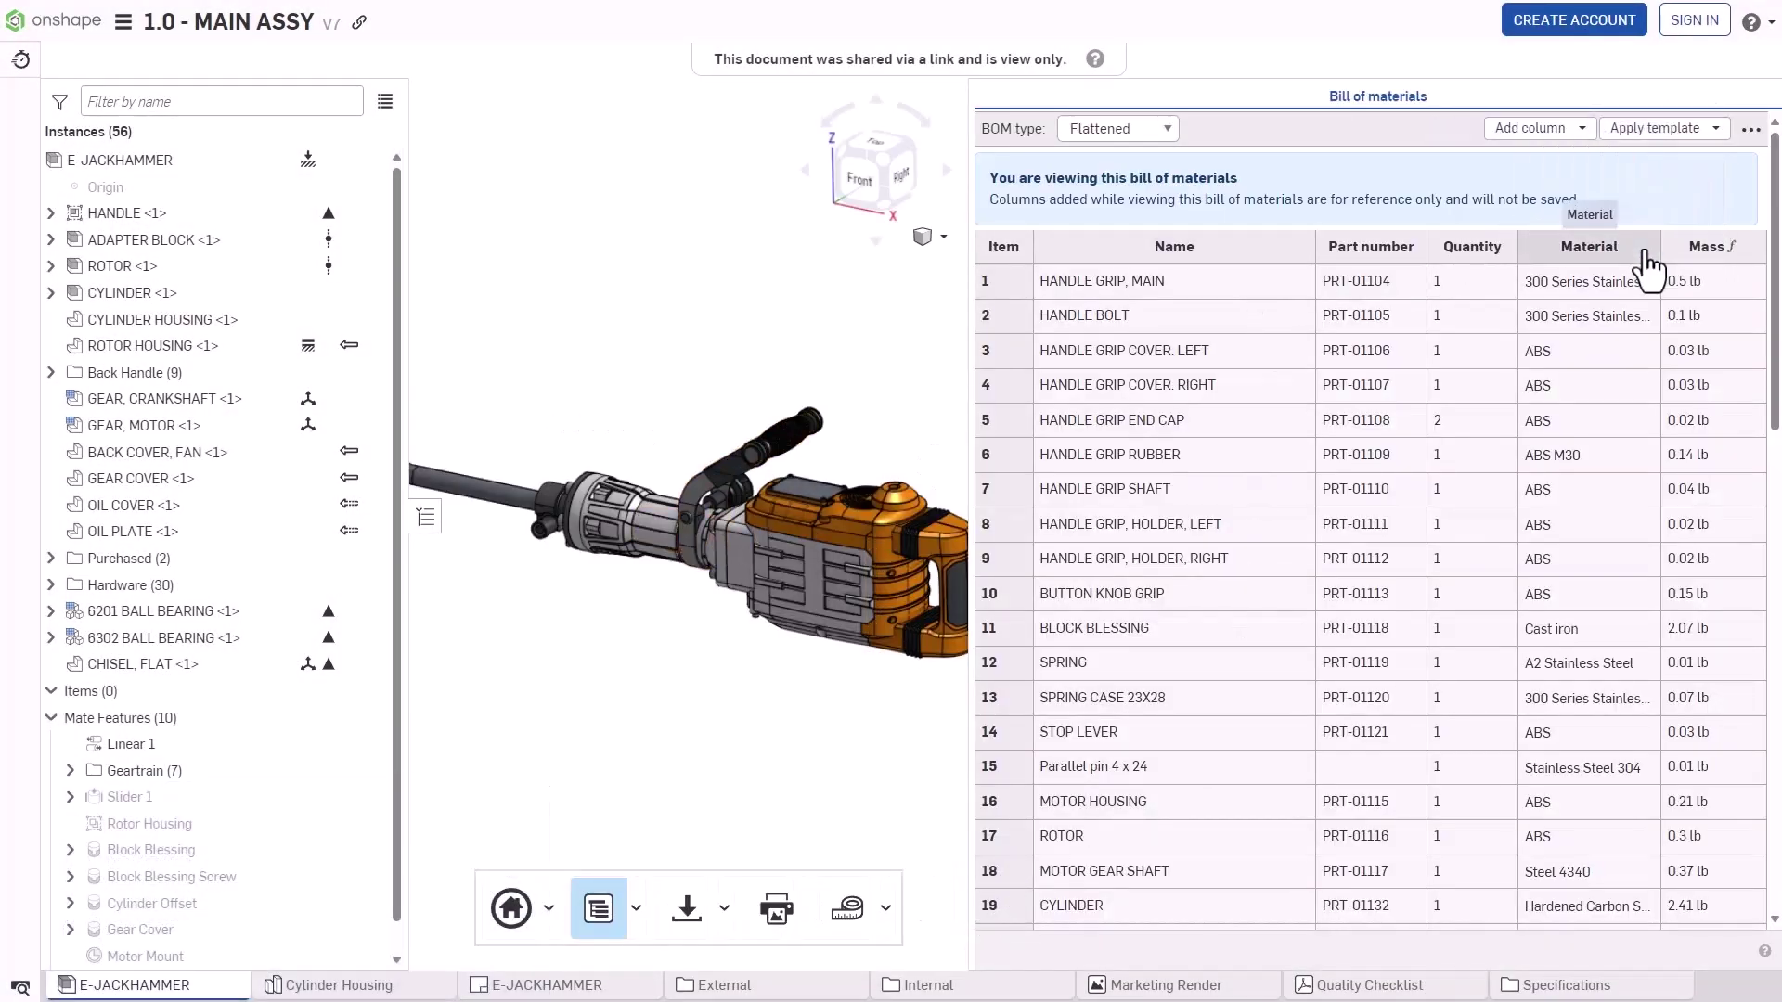
left_click(1569, 139)
scroll(1519, 390, "down", 3)
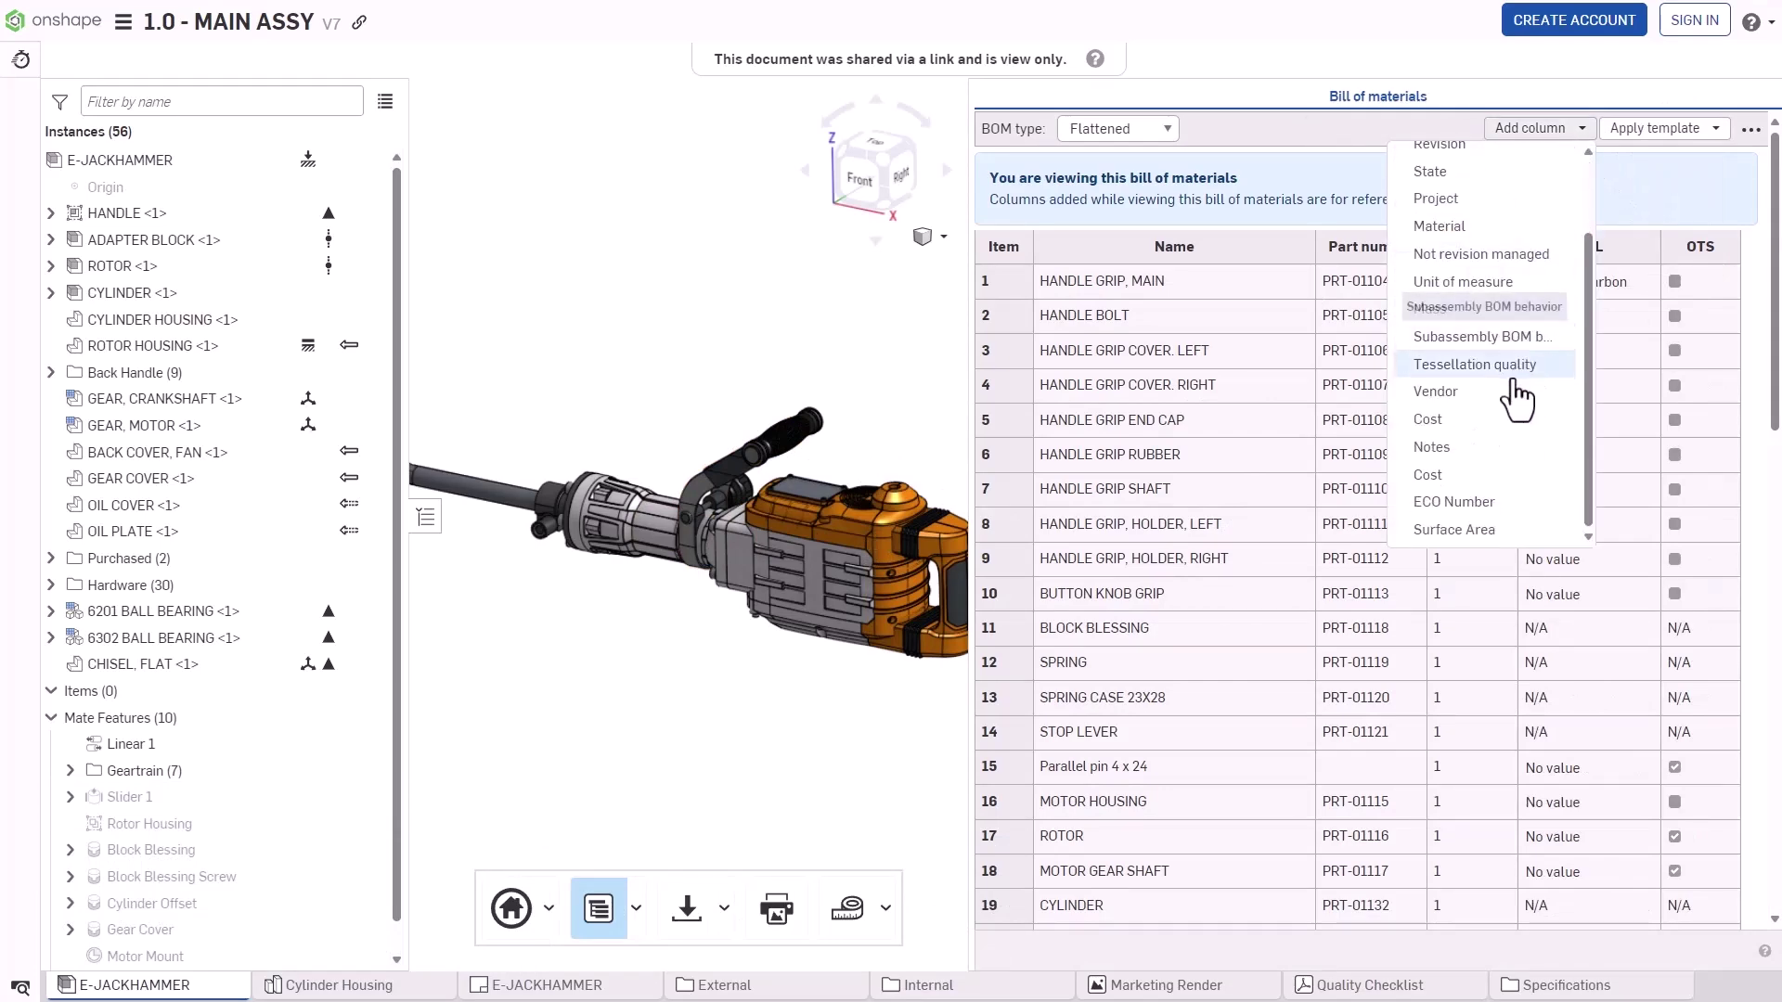
left_click(1635, 215)
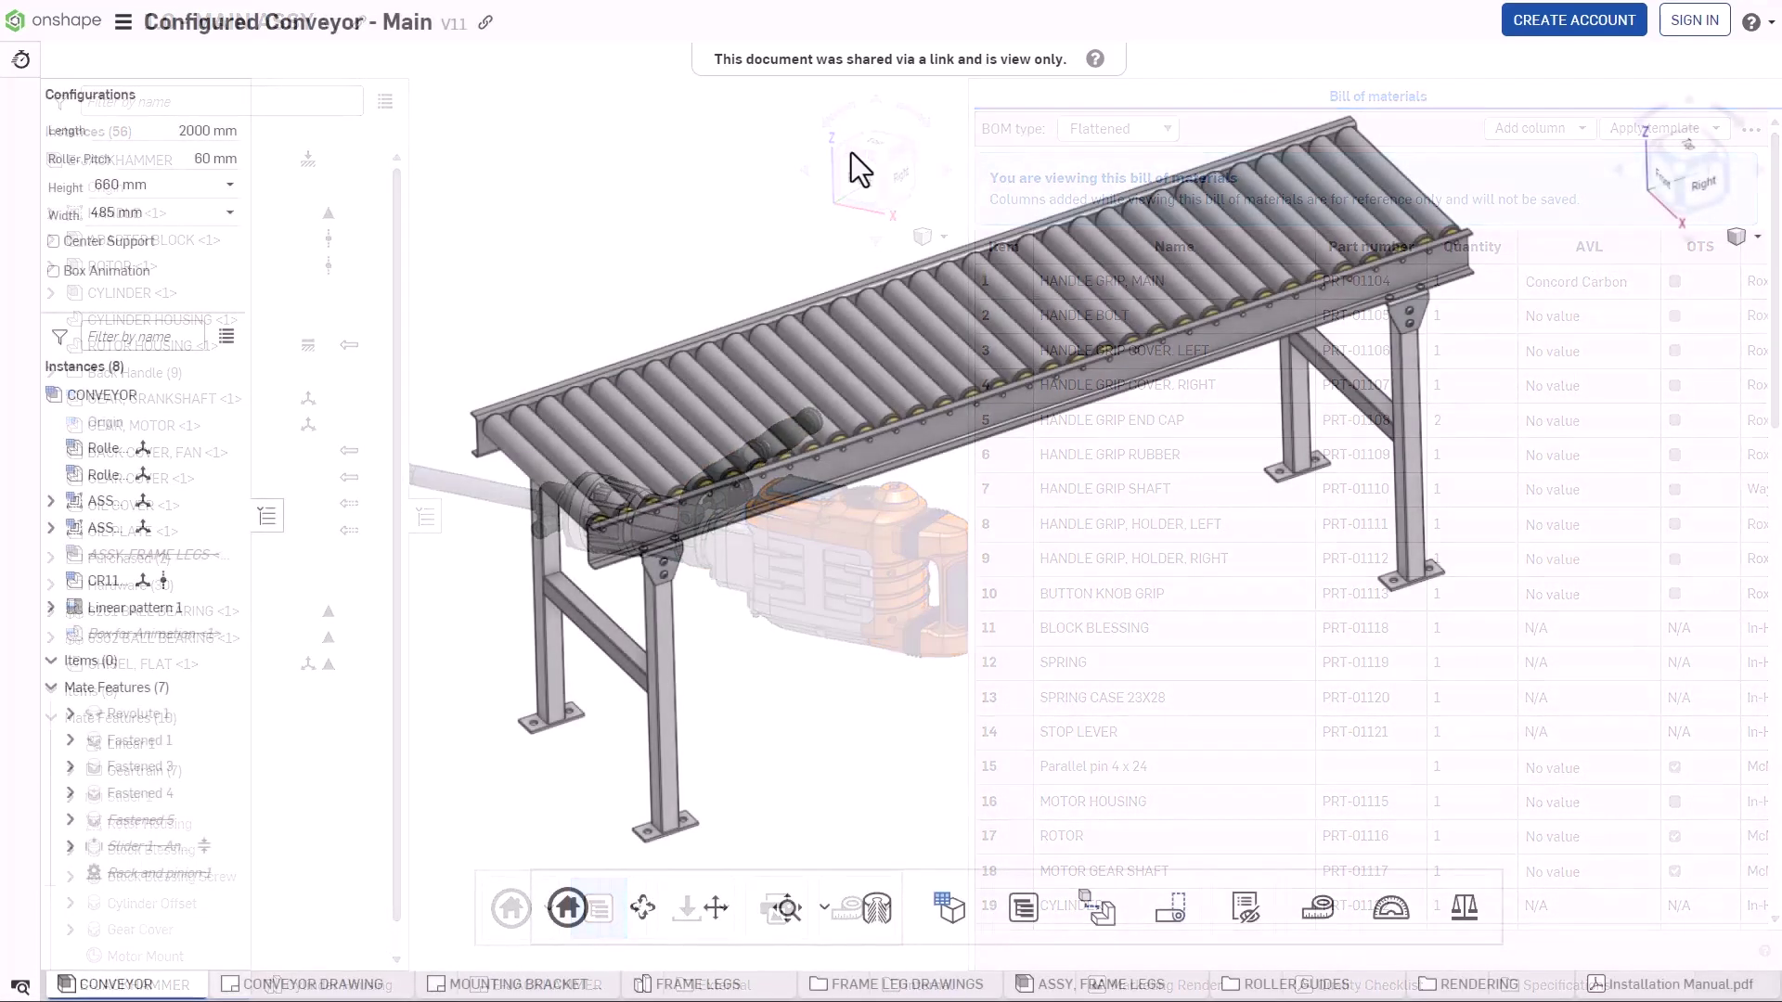
Step: Enable Center Support, set the conveyor Width to 585 mm, and select the Length field
left_click(133, 245)
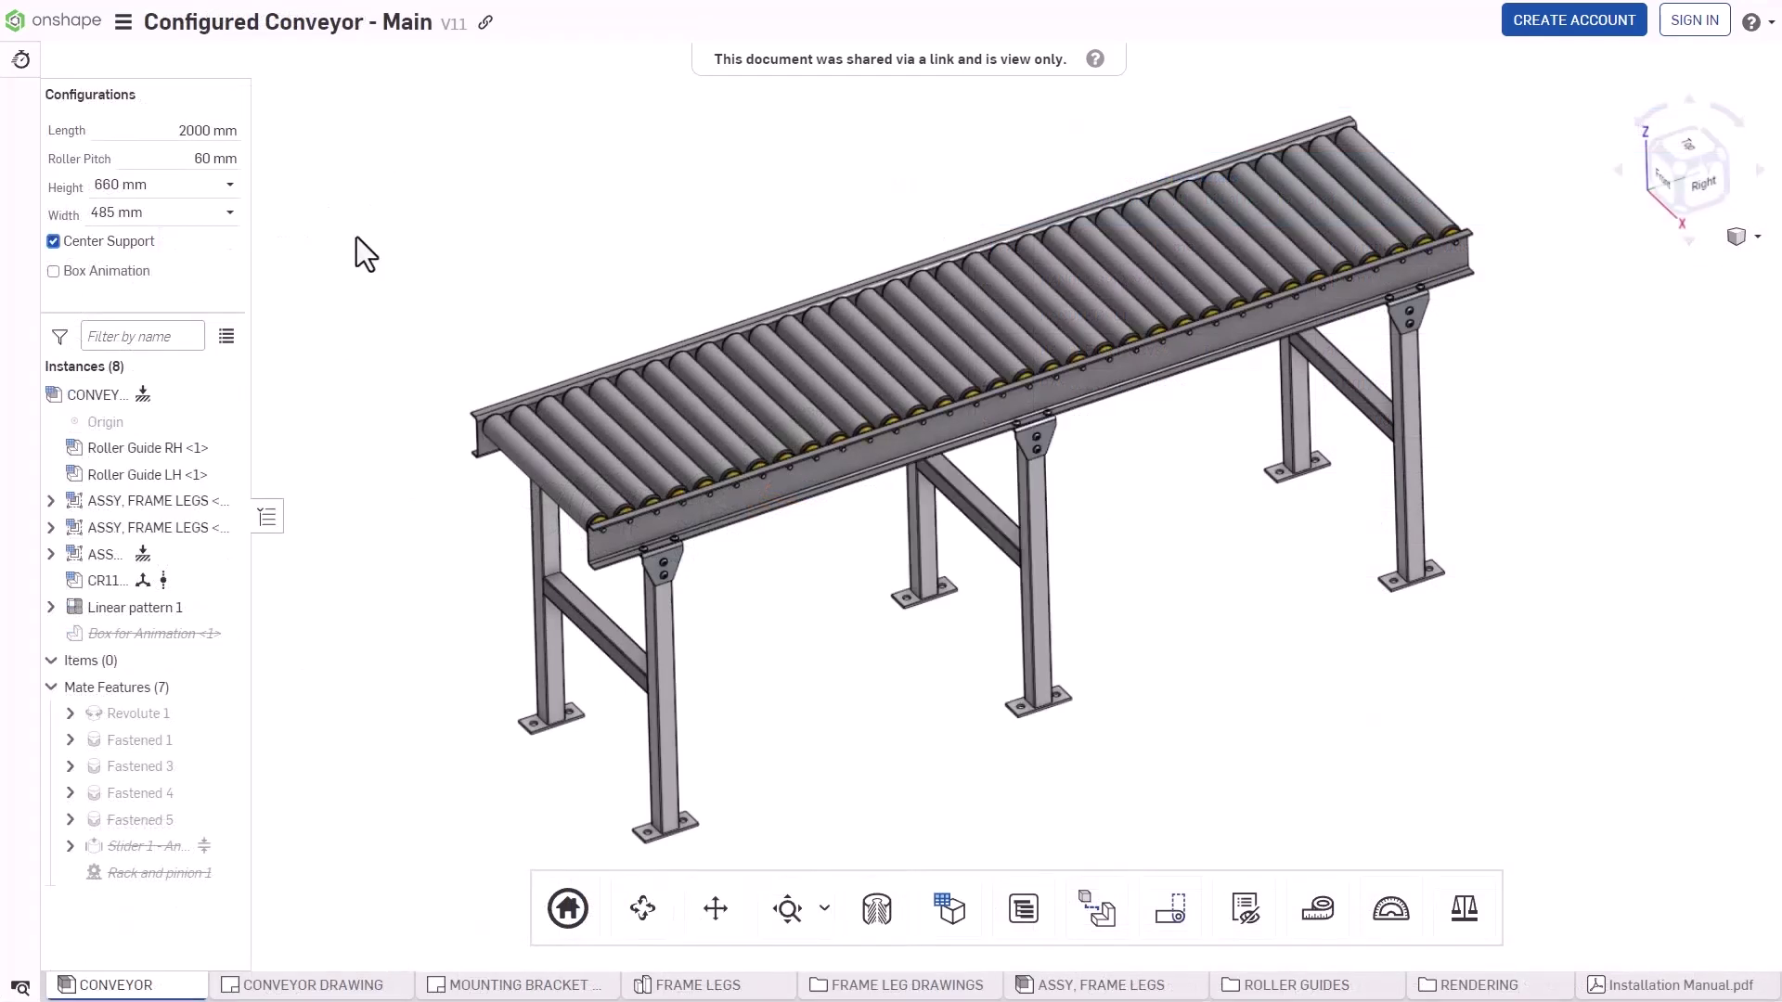
left_click(230, 216)
left_click(198, 297)
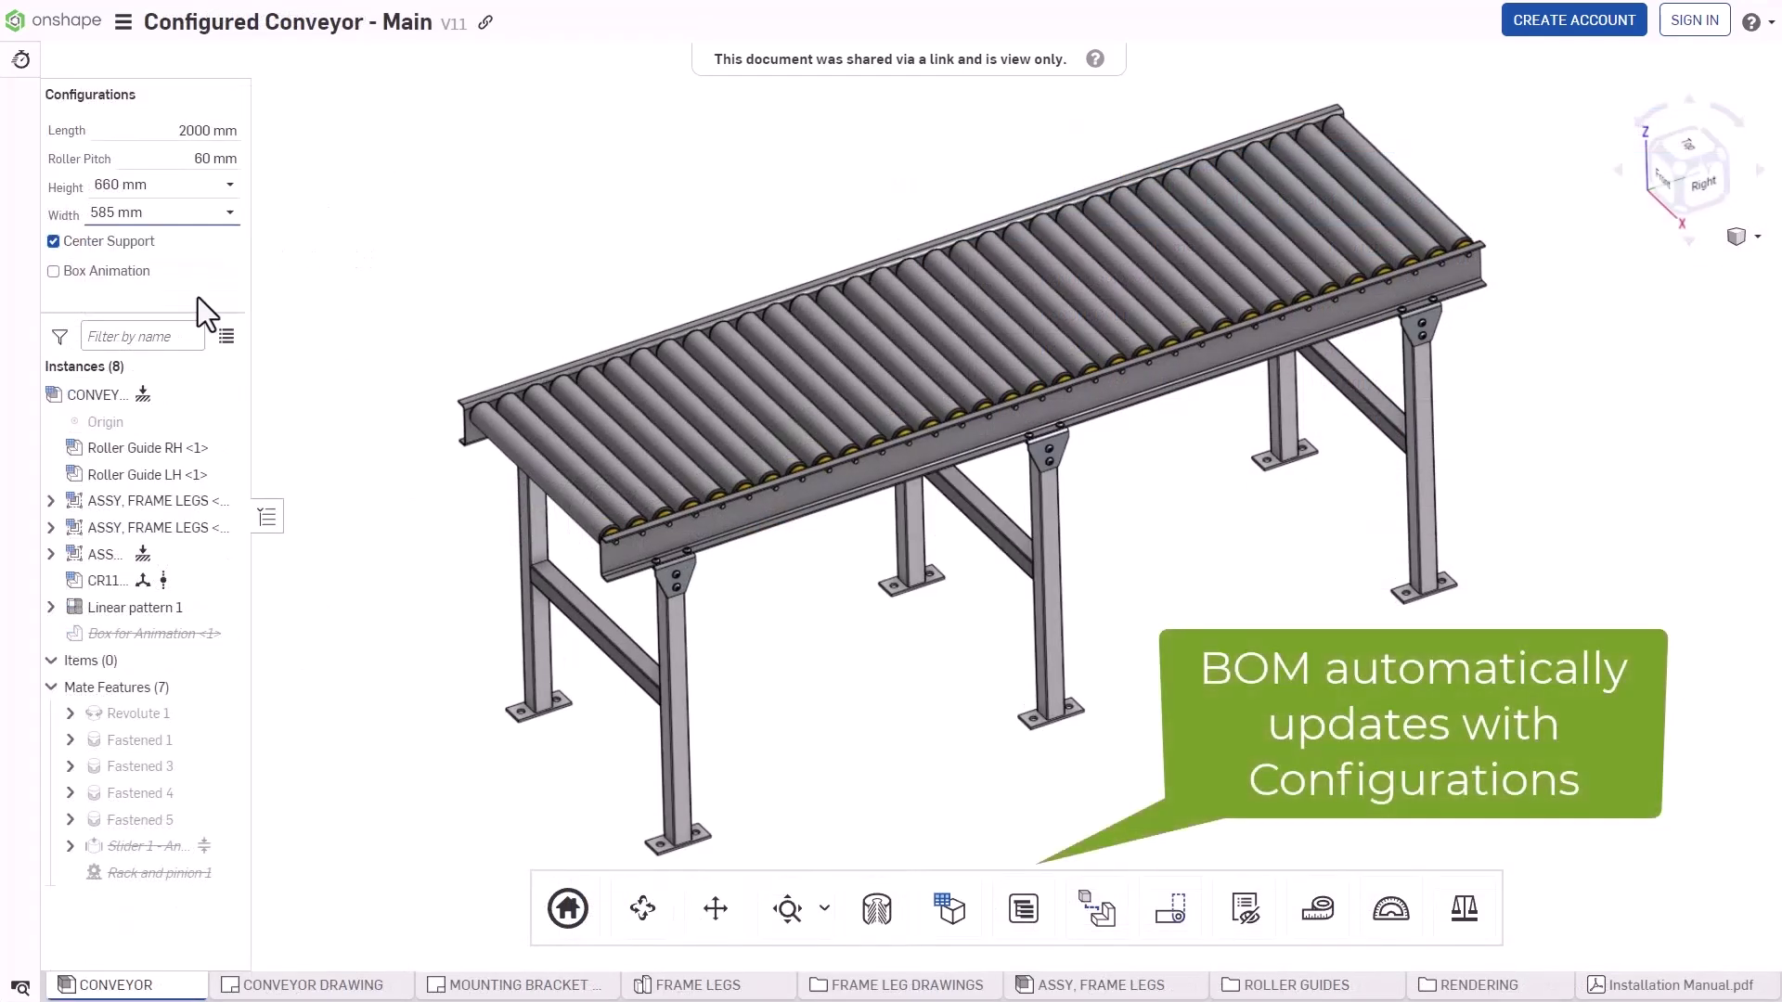
left_click(166, 135)
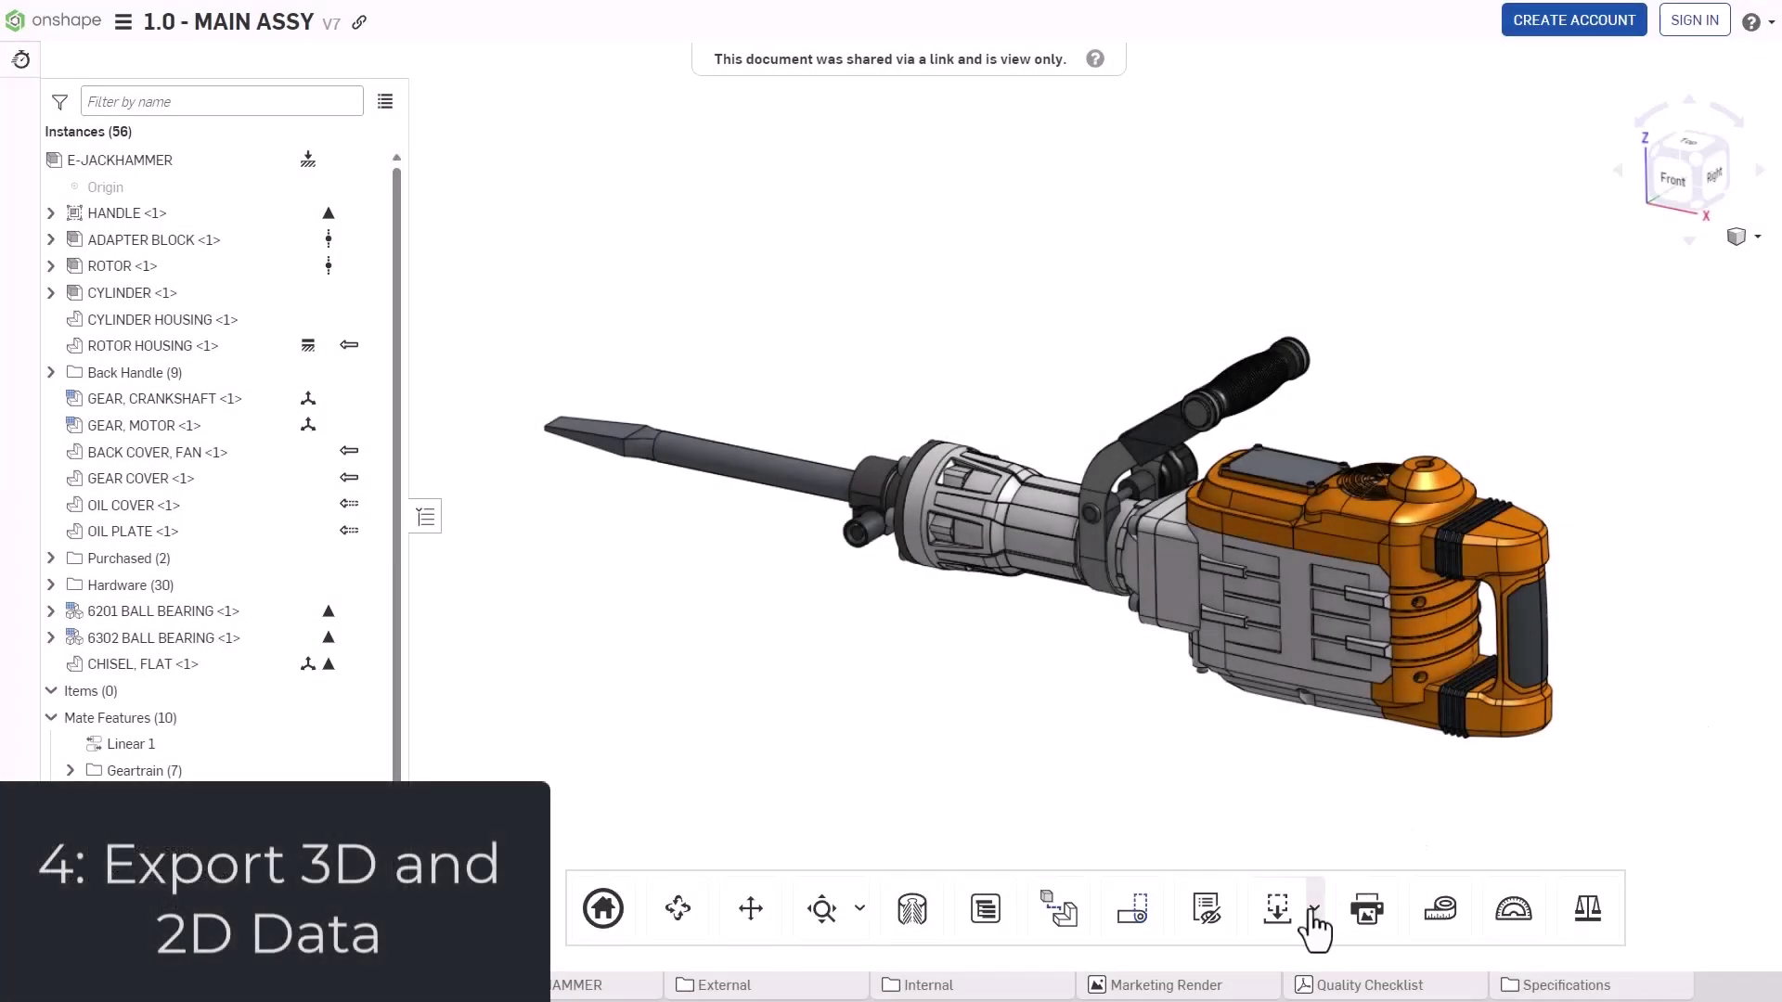
Step: Set up a STEP export of the ROTOR HOUSING part, then cancel it
left_click(1278, 910)
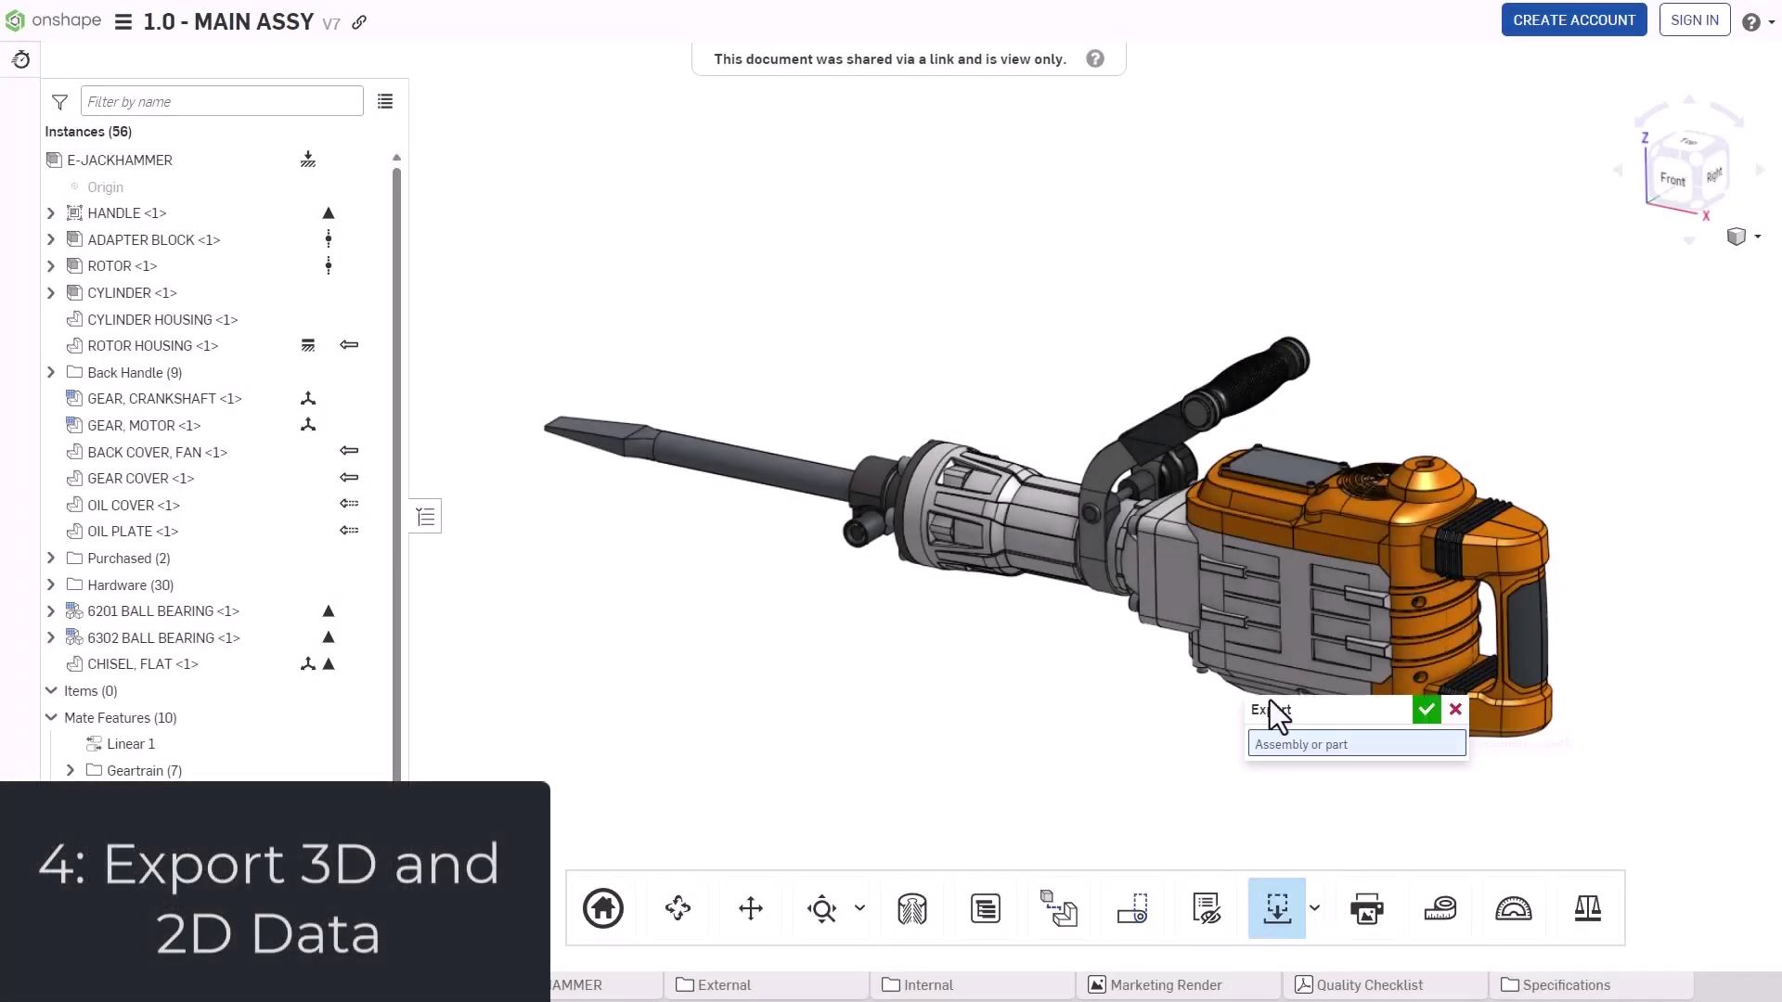
left_click(1270, 616)
left_click(1426, 710)
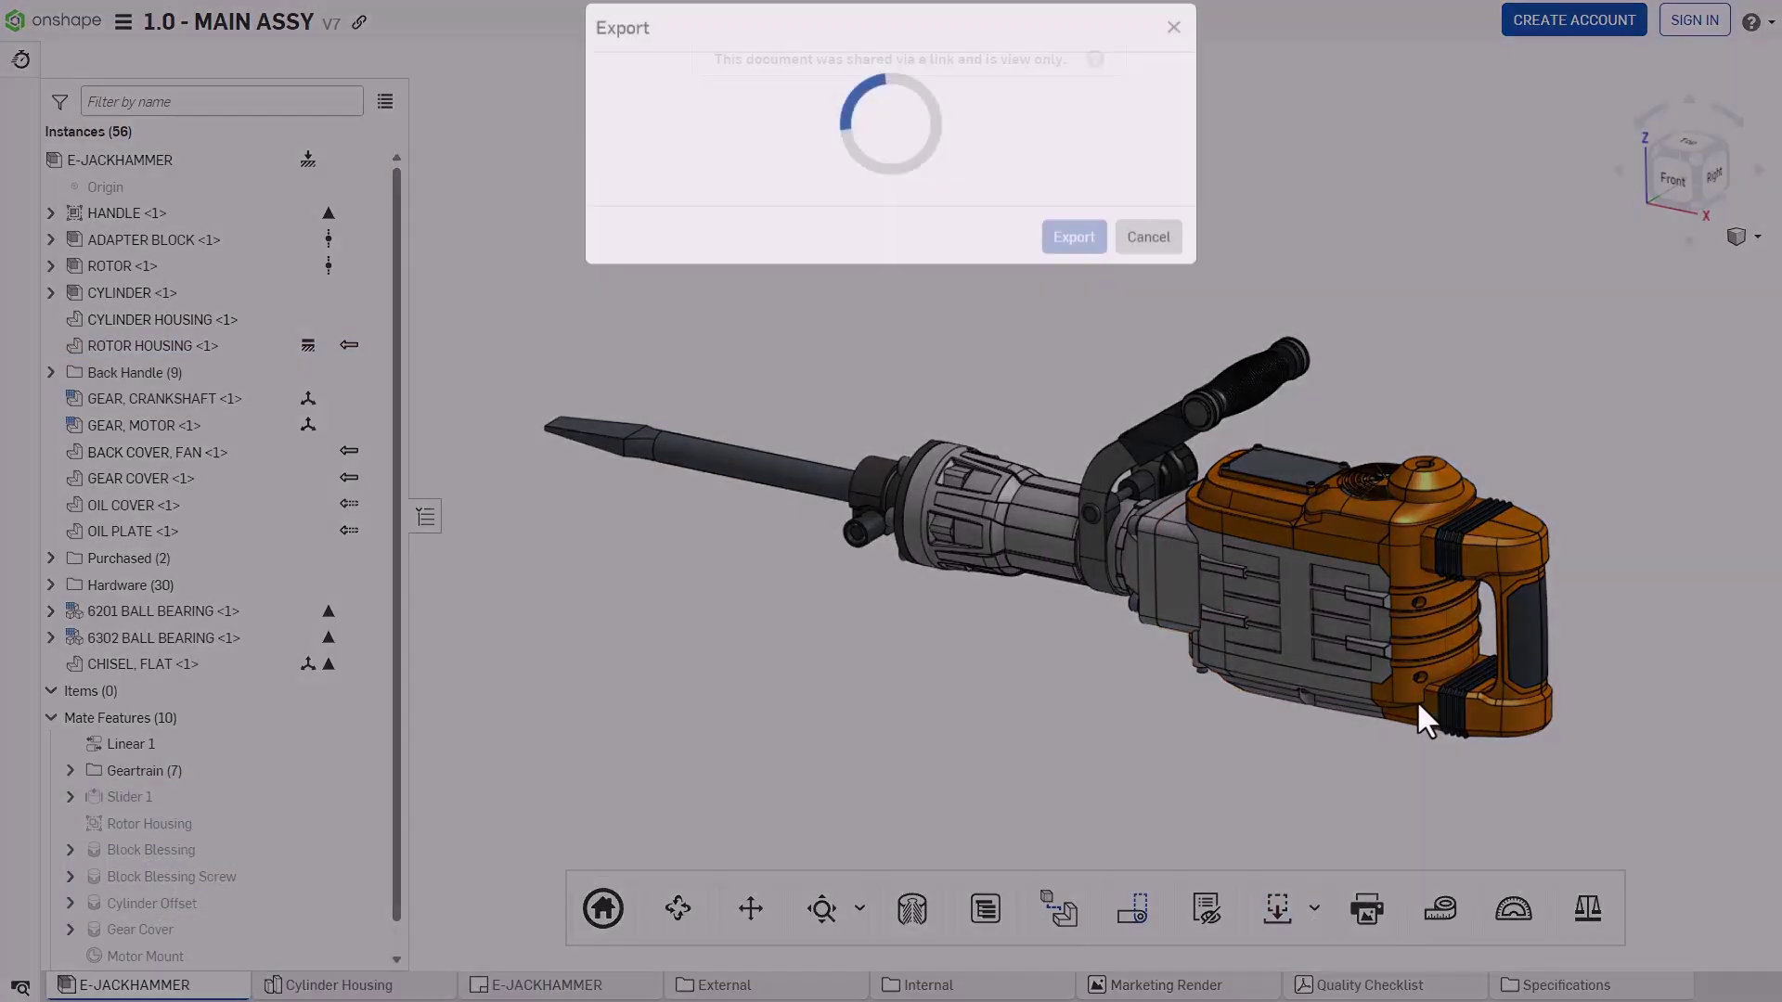
left_click(853, 205)
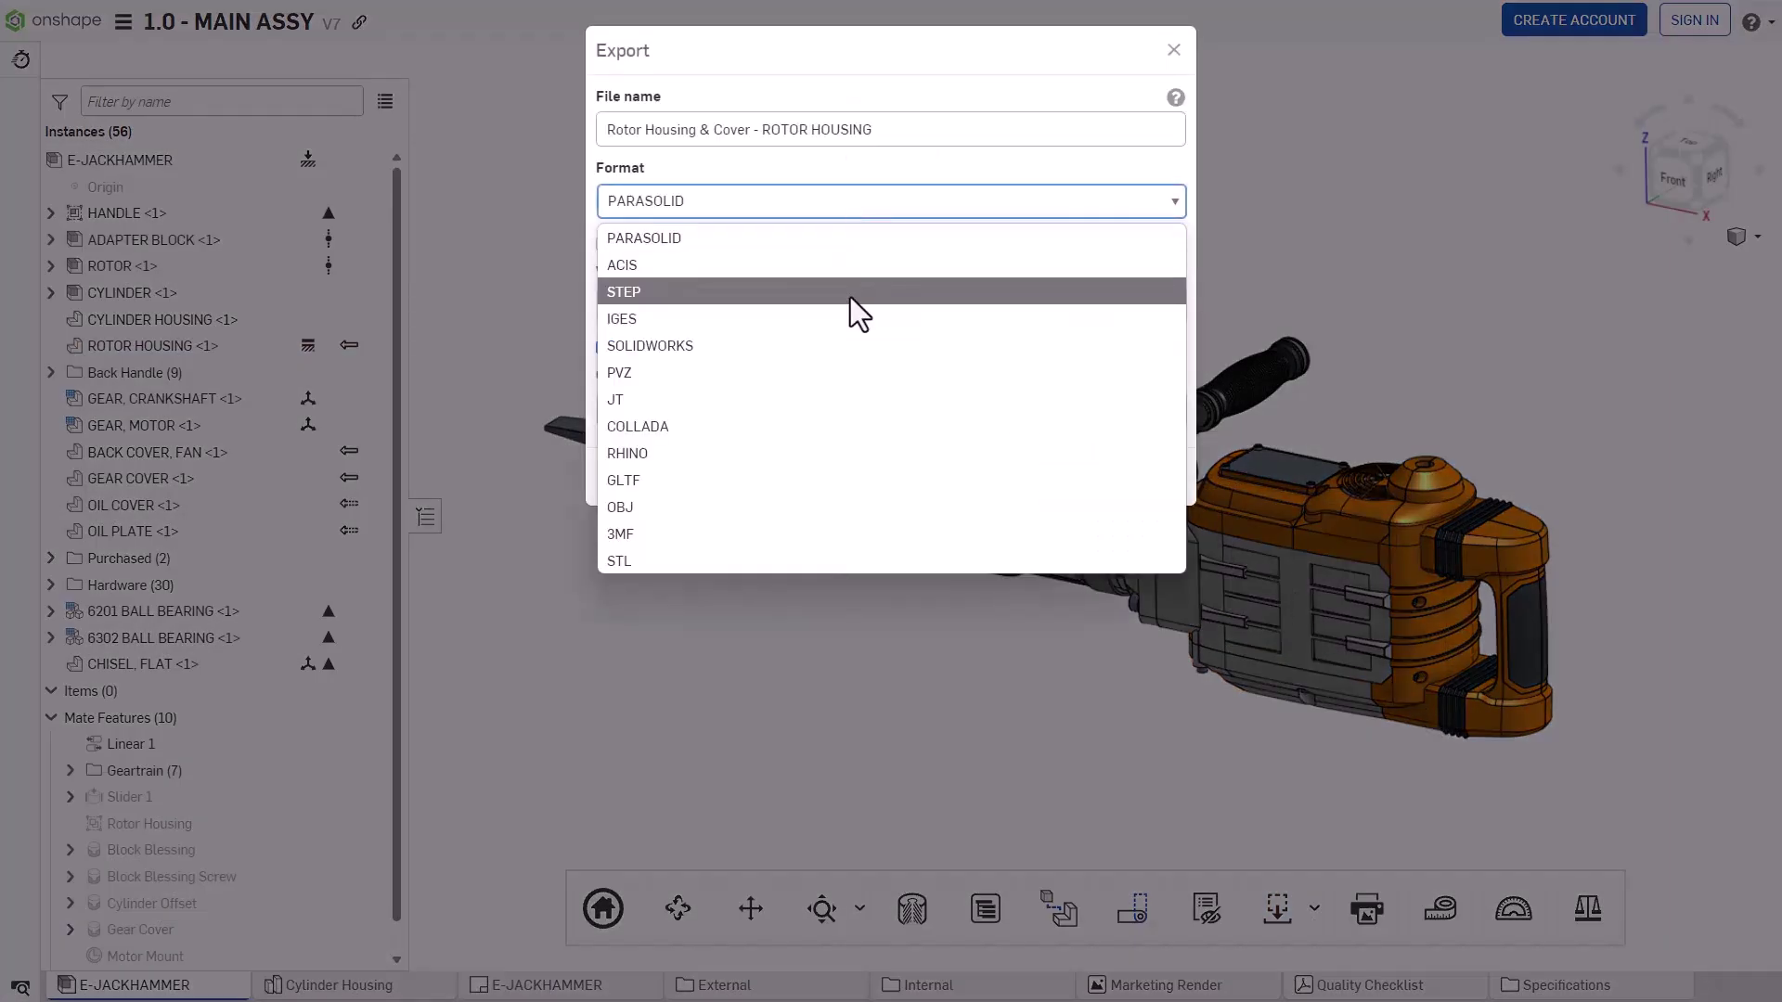
left_click(850, 293)
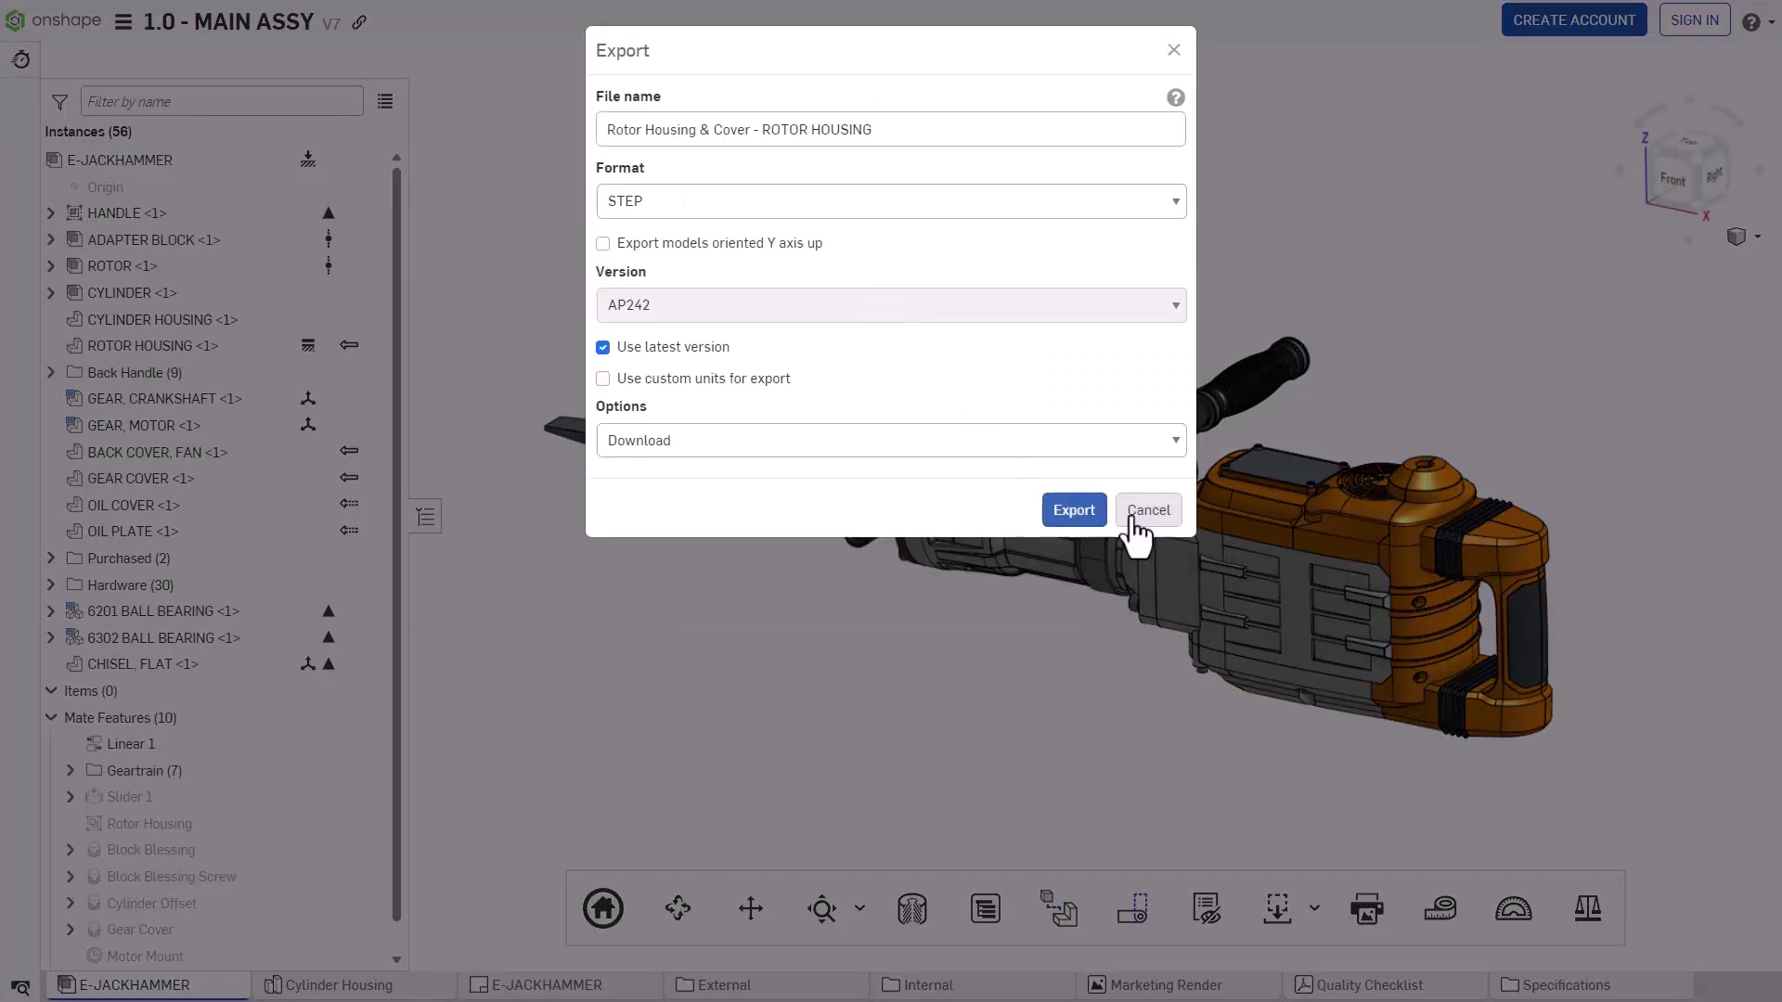
left_click(1134, 512)
Step: Try exporting the whole assembly, cancel, then export the E-JACKHAMMER drawing instead
left_click(1314, 907)
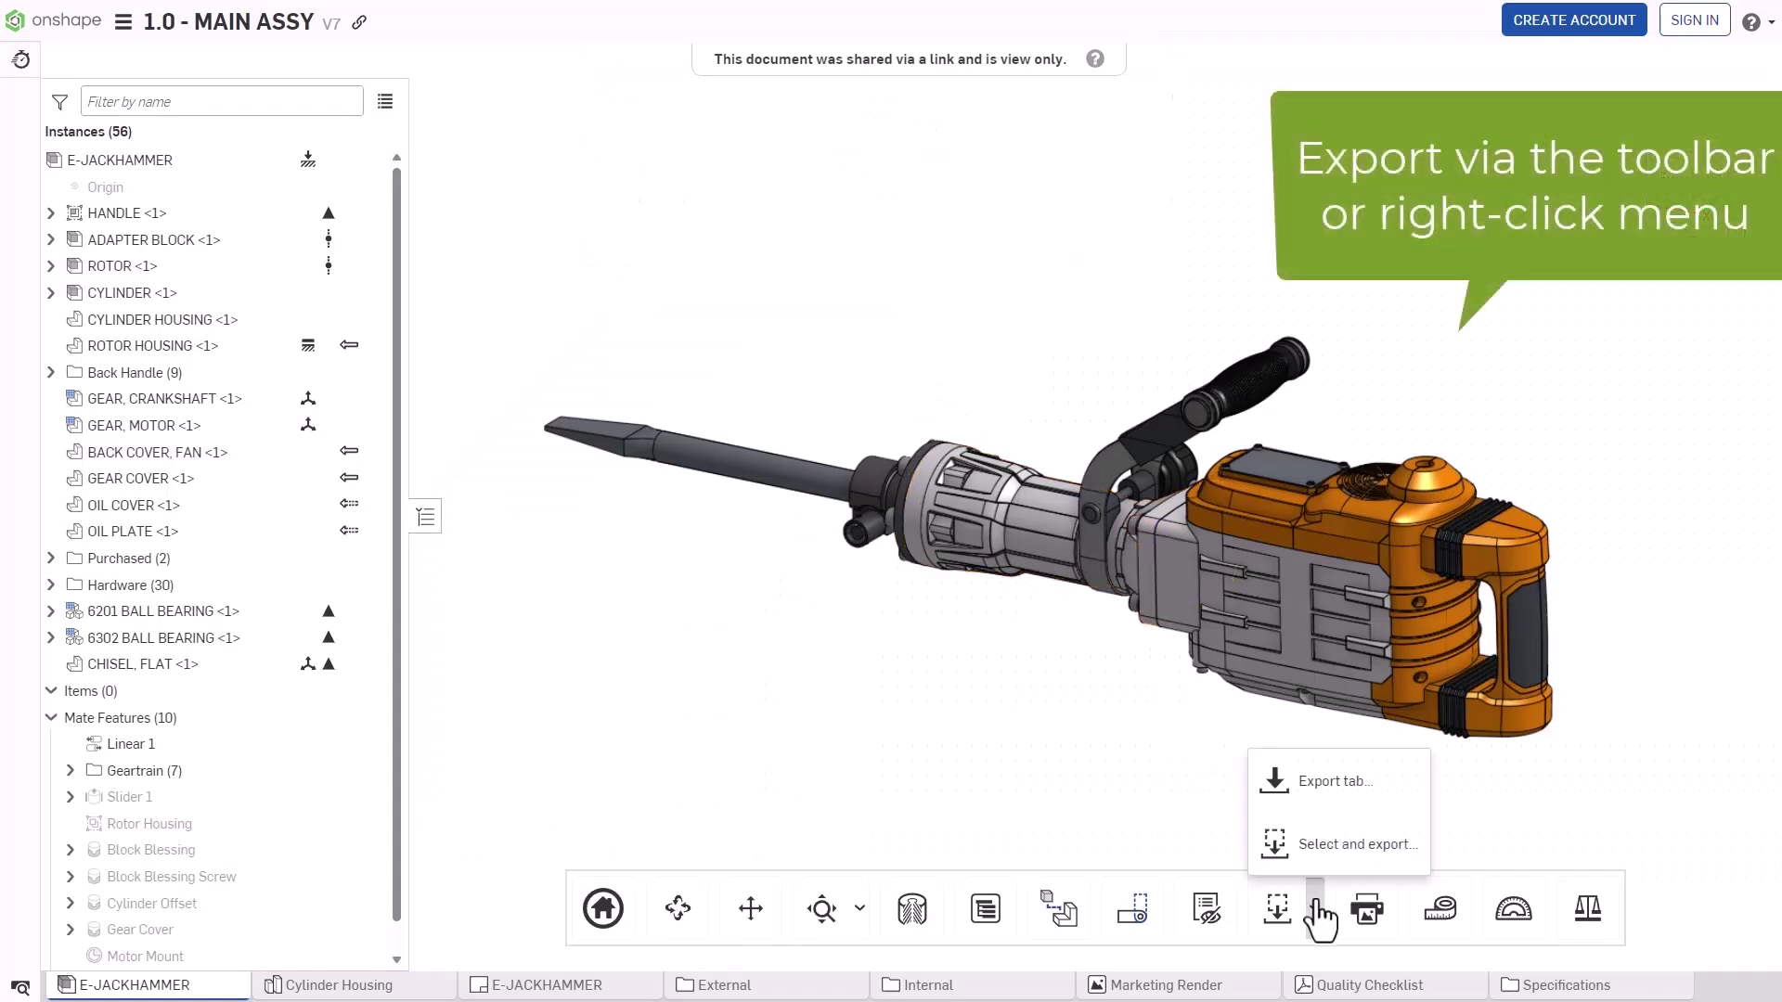
left_click(1323, 806)
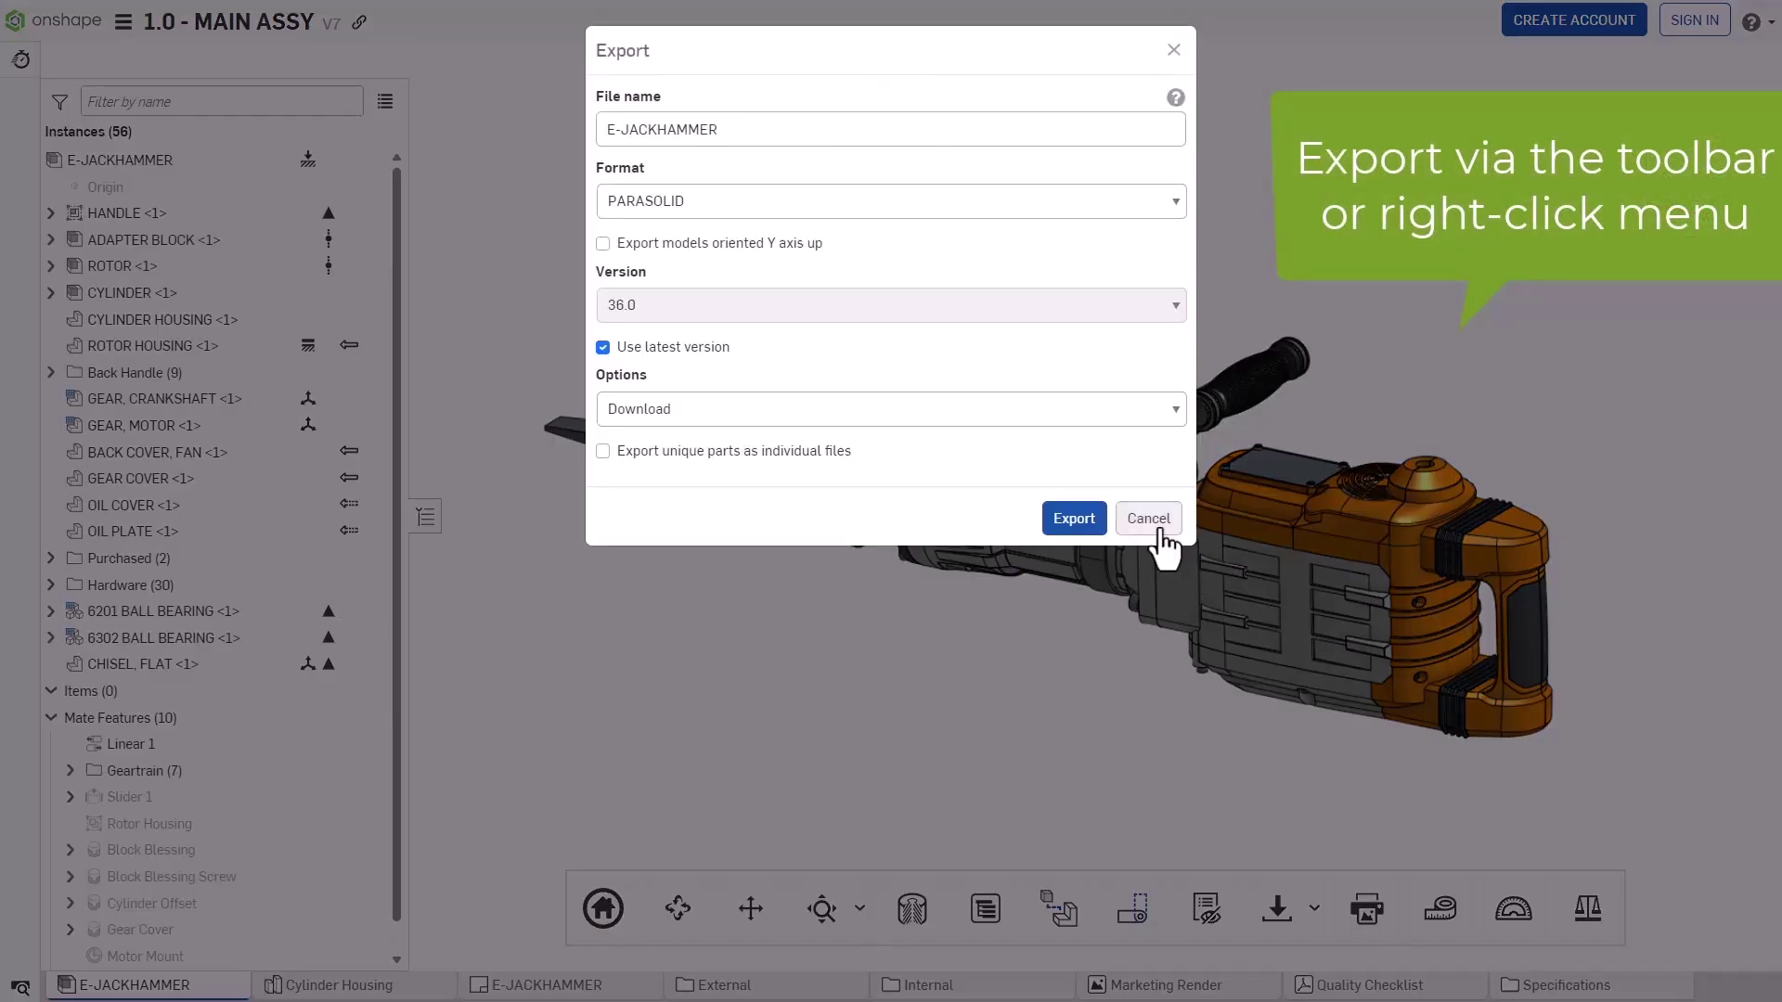
left_click(1159, 525)
left_click(505, 959)
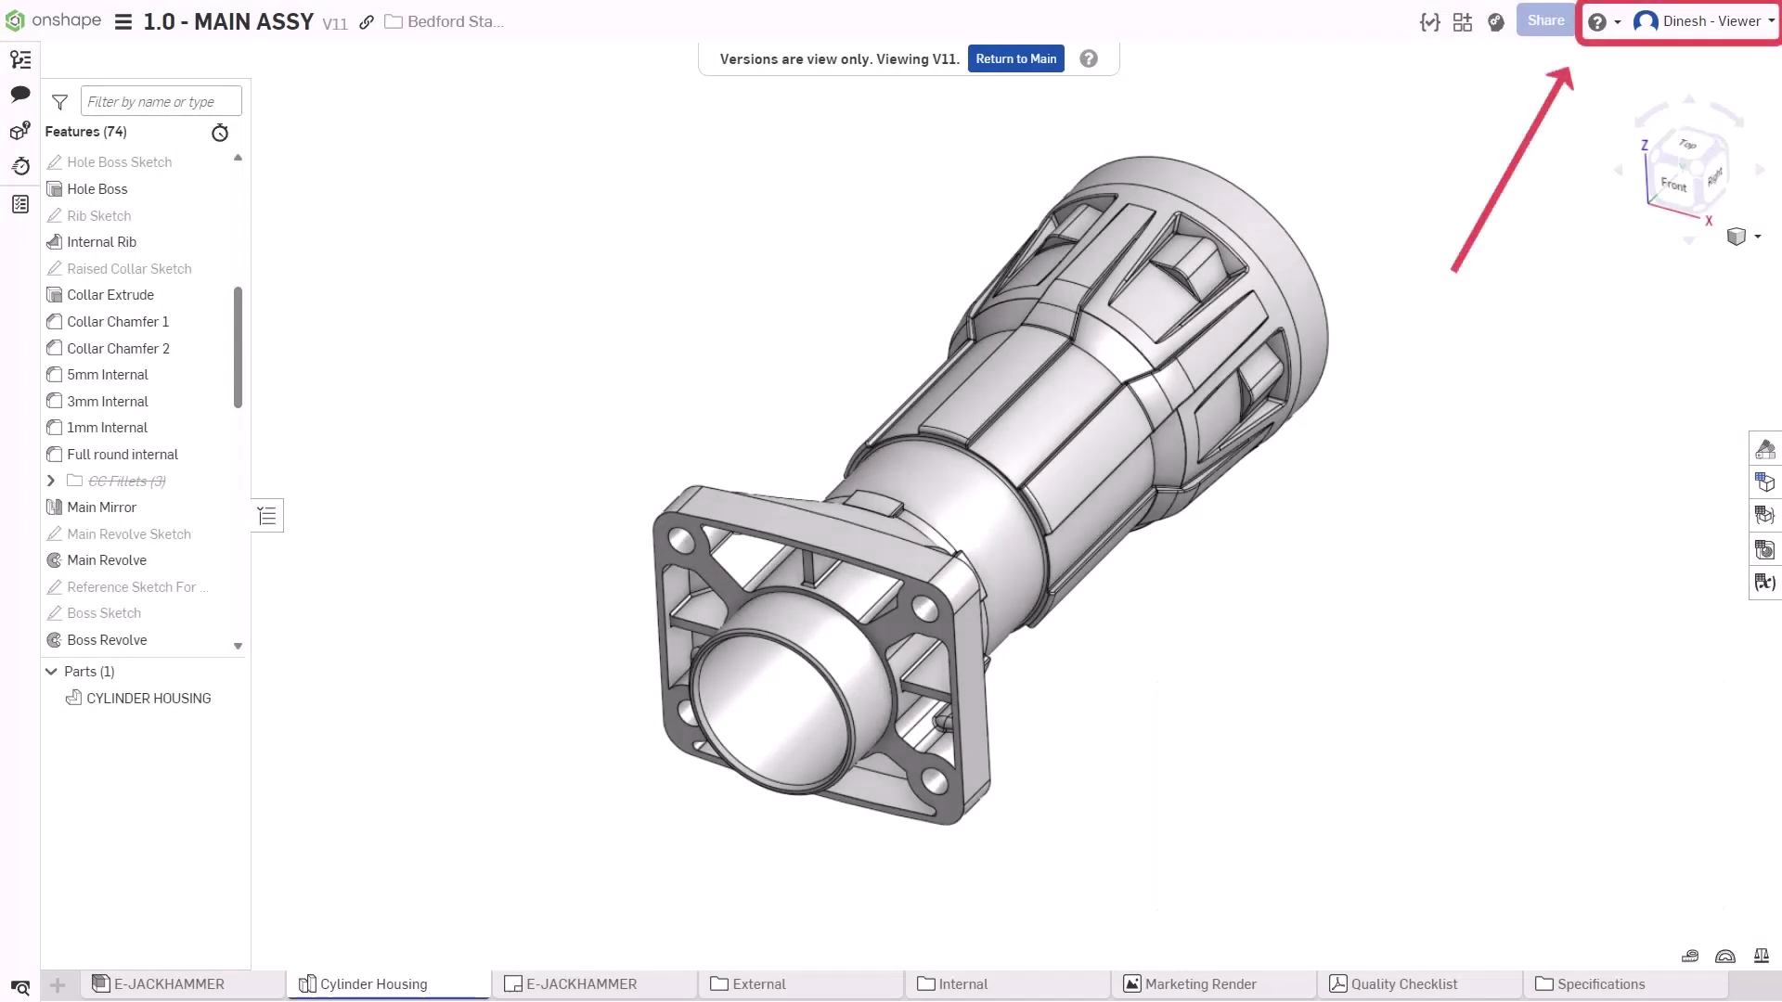
Step: Comment 'Please thicken rib' on the internal rib face, mentioning and assigning a teammate
right_click_drag(1410, 770, 1253, 715)
scroll(808, 506, "up", 5)
scroll(854, 504, "up", 1)
left_click(837, 466)
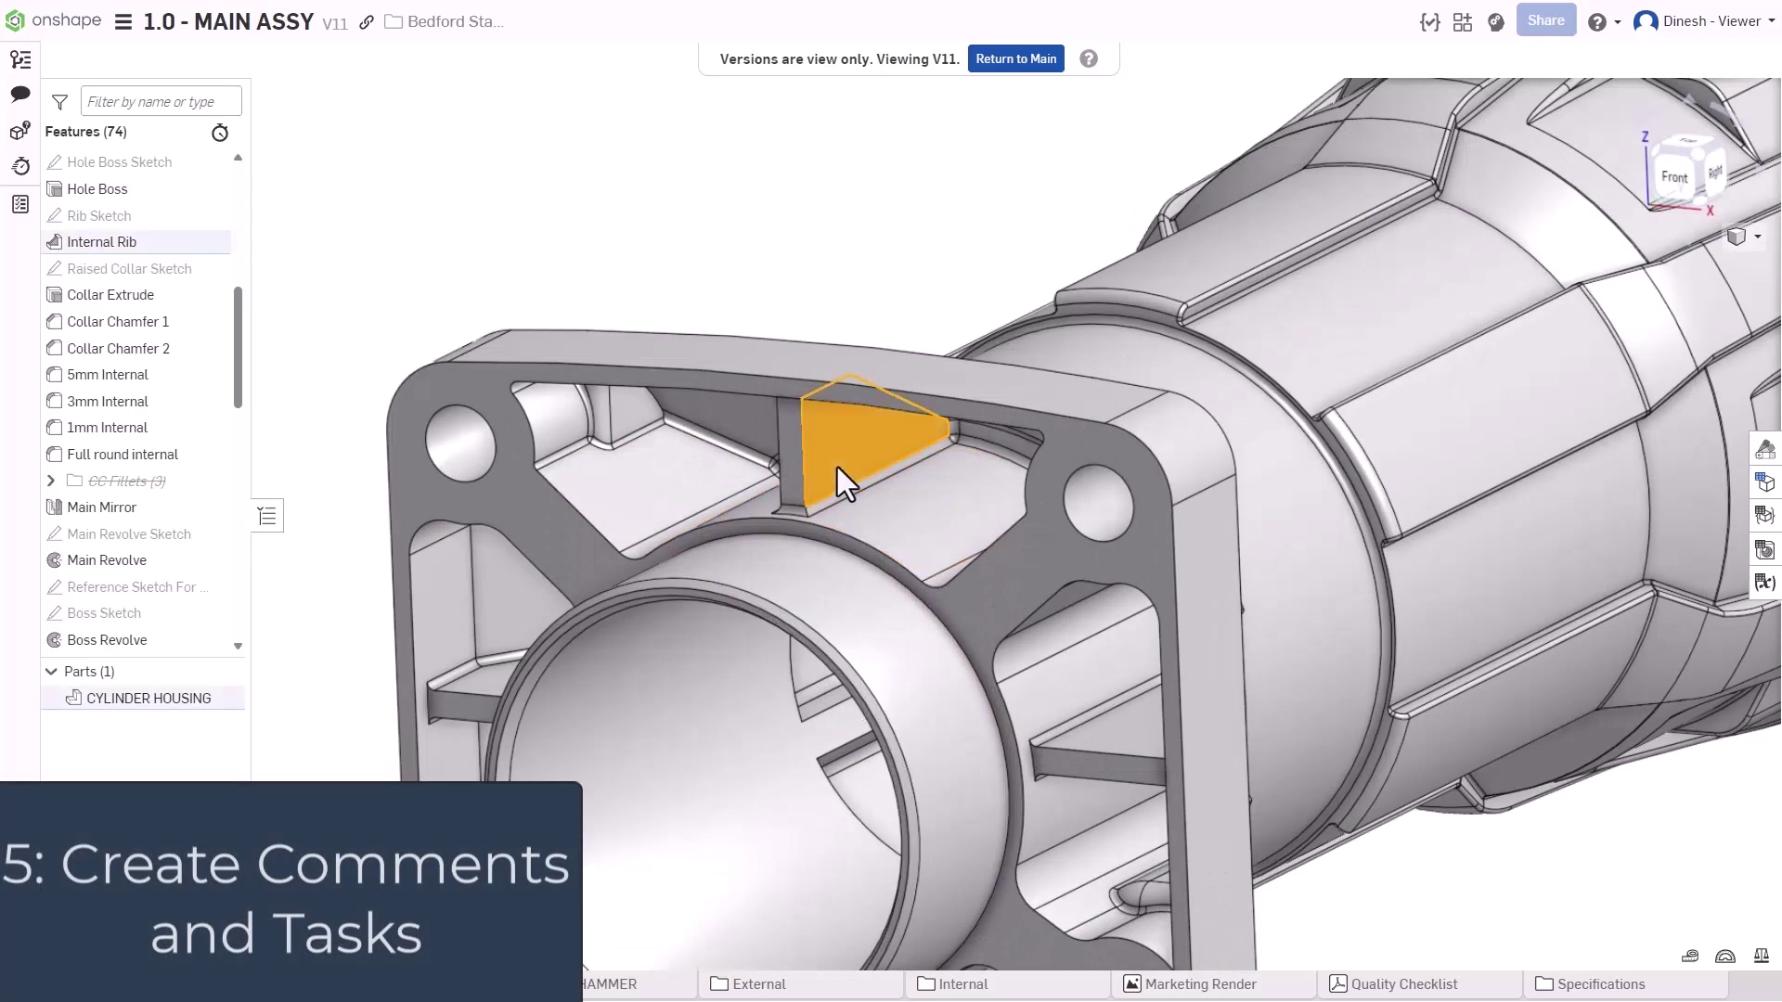
right_click(837, 466)
left_click(912, 707)
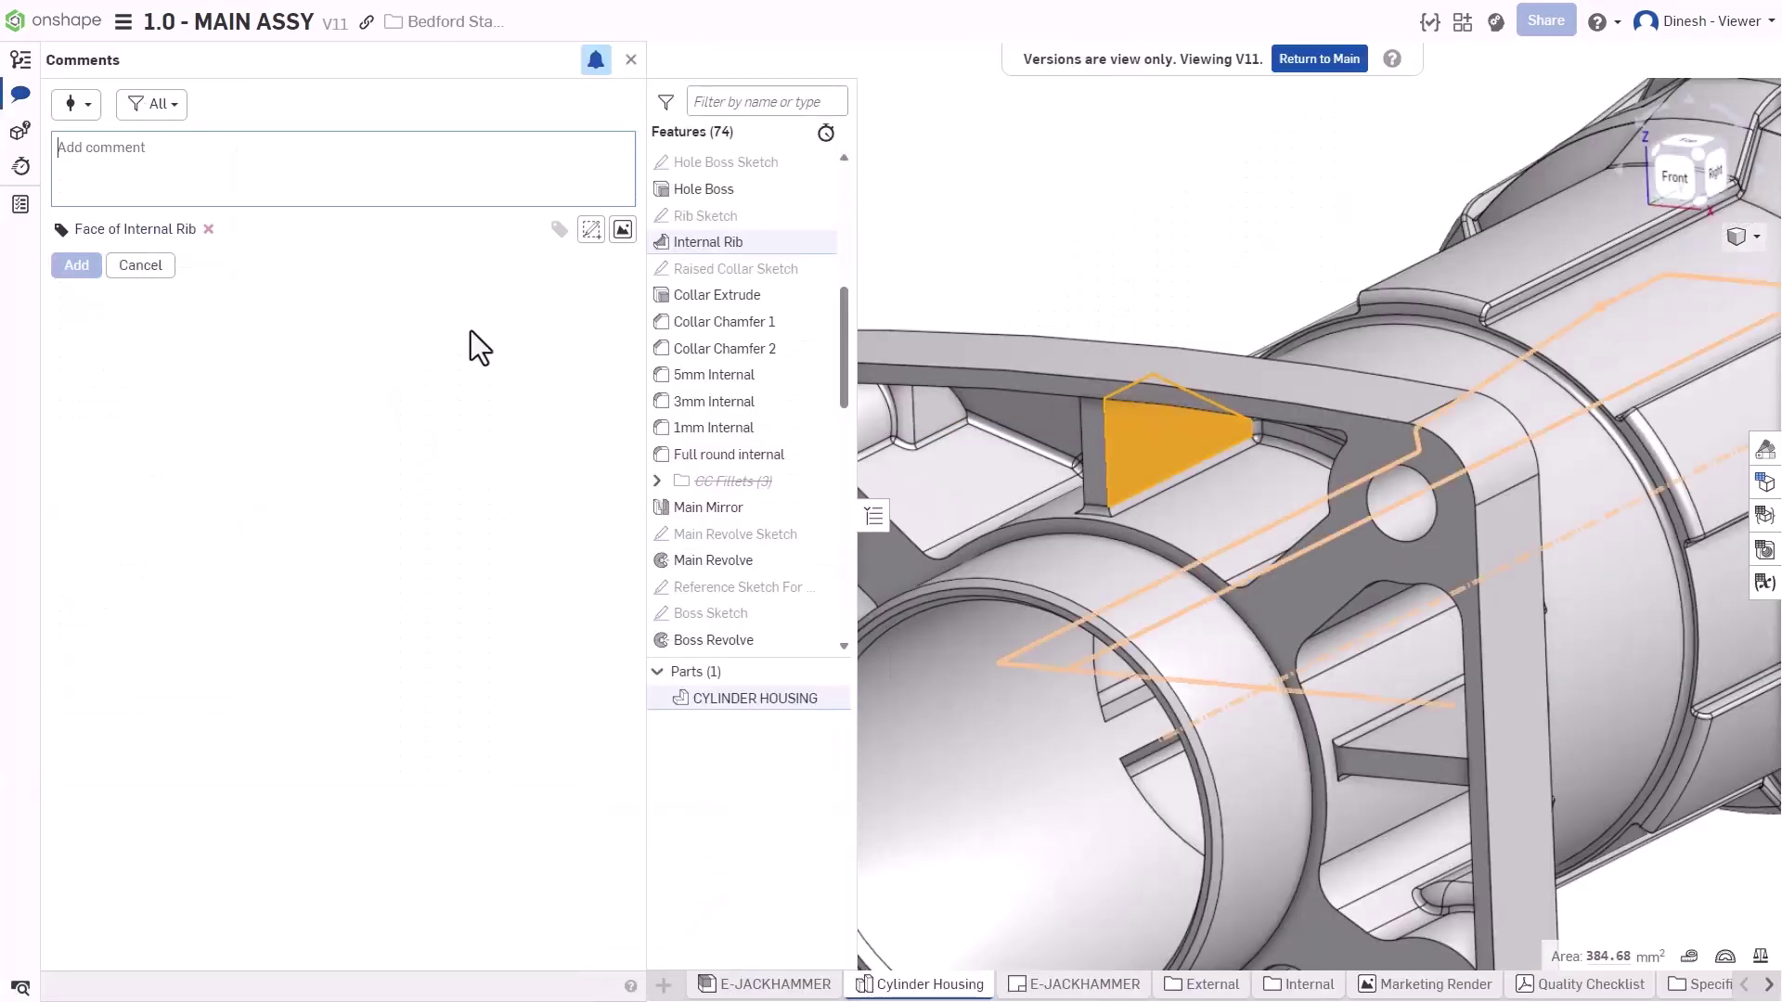
type("@kevi")
key("Return")
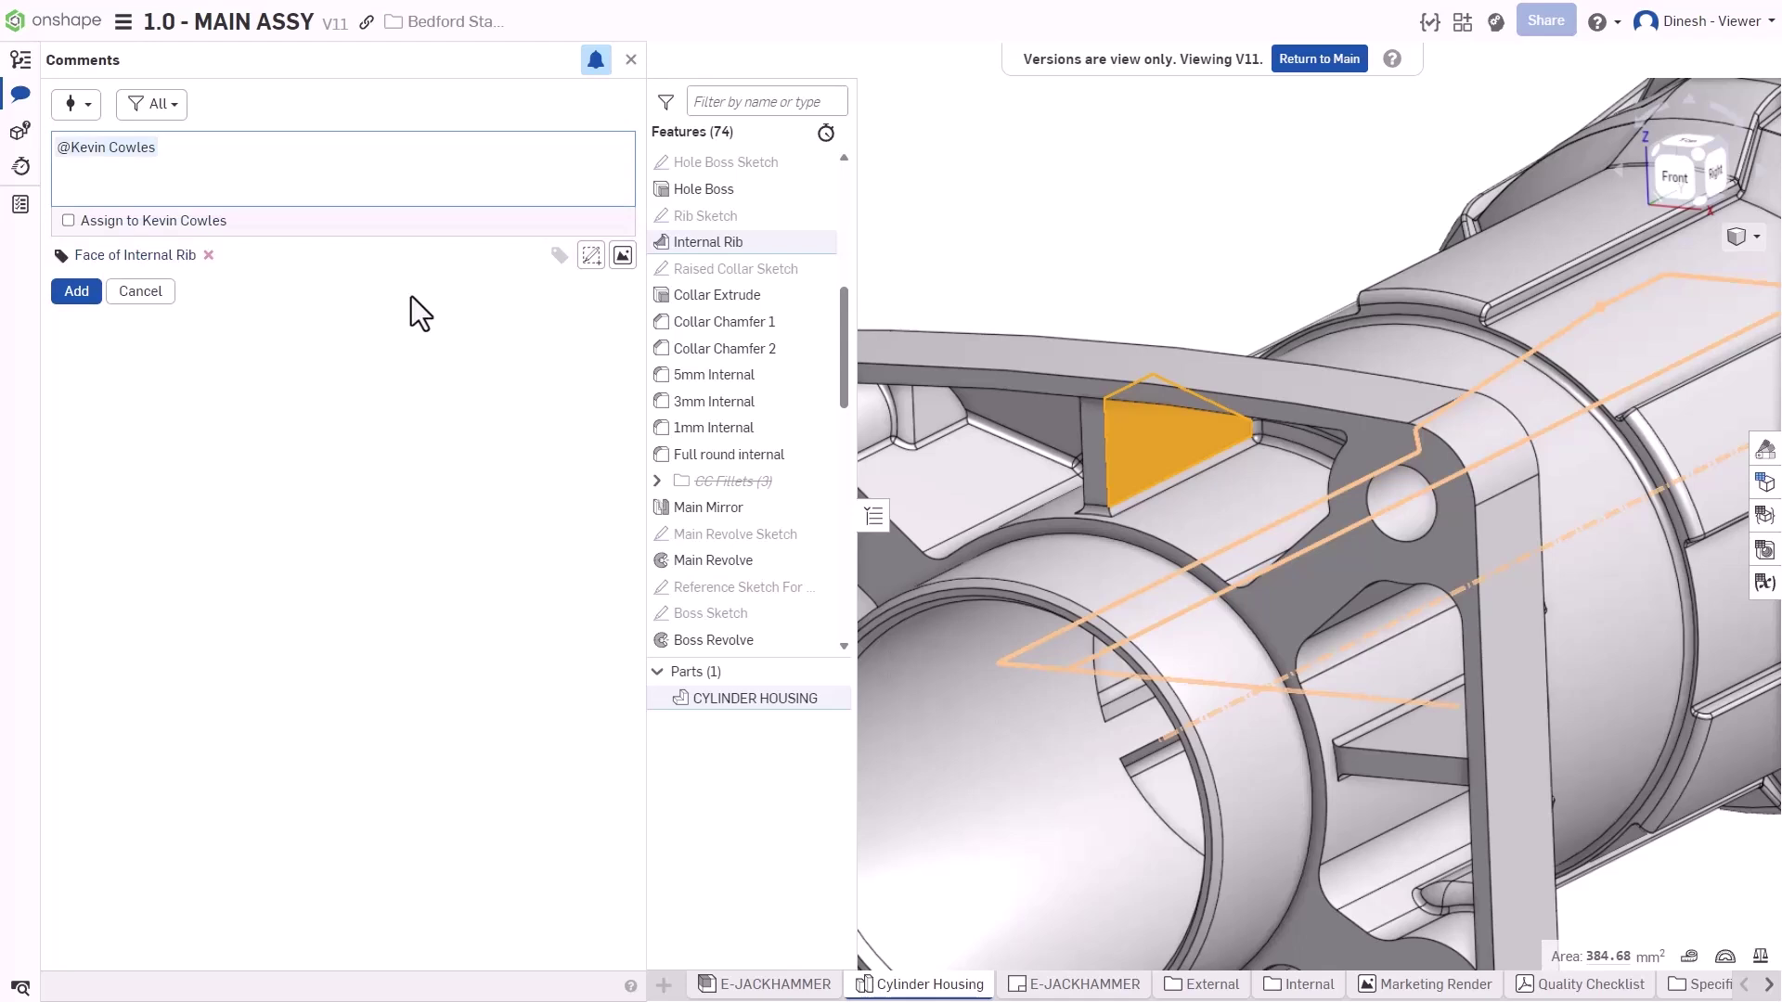
type("Please thicken rib")
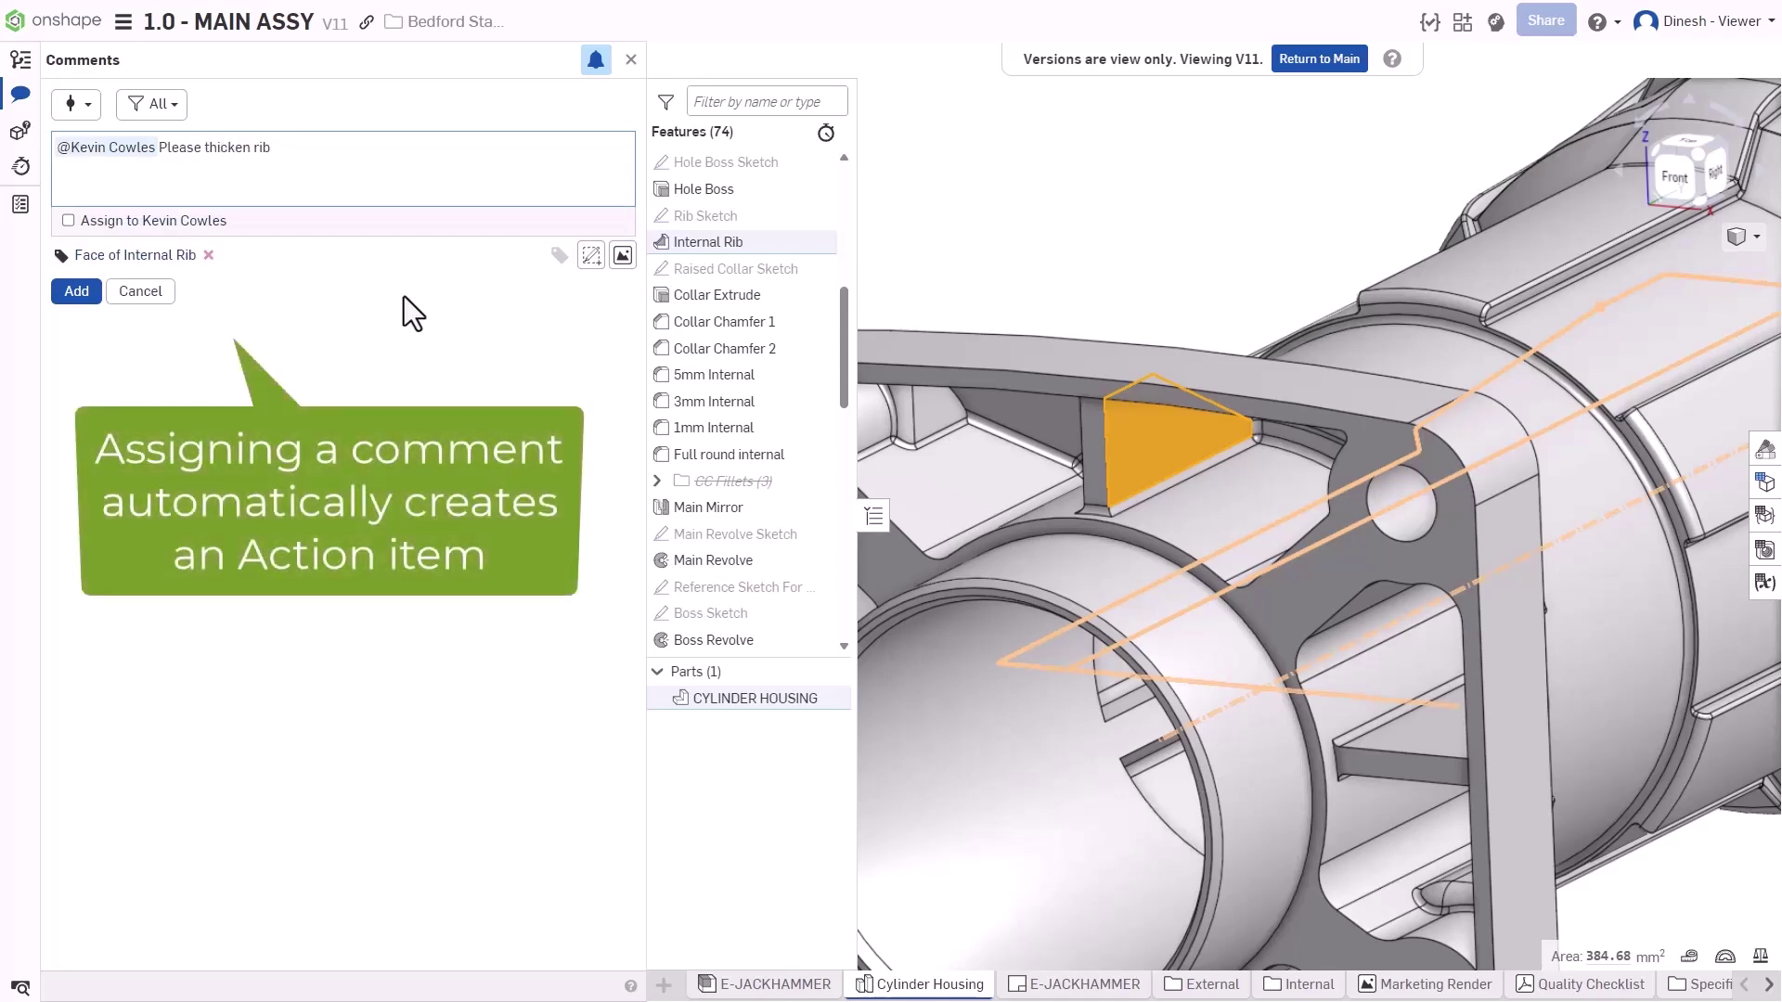
left_click(68, 221)
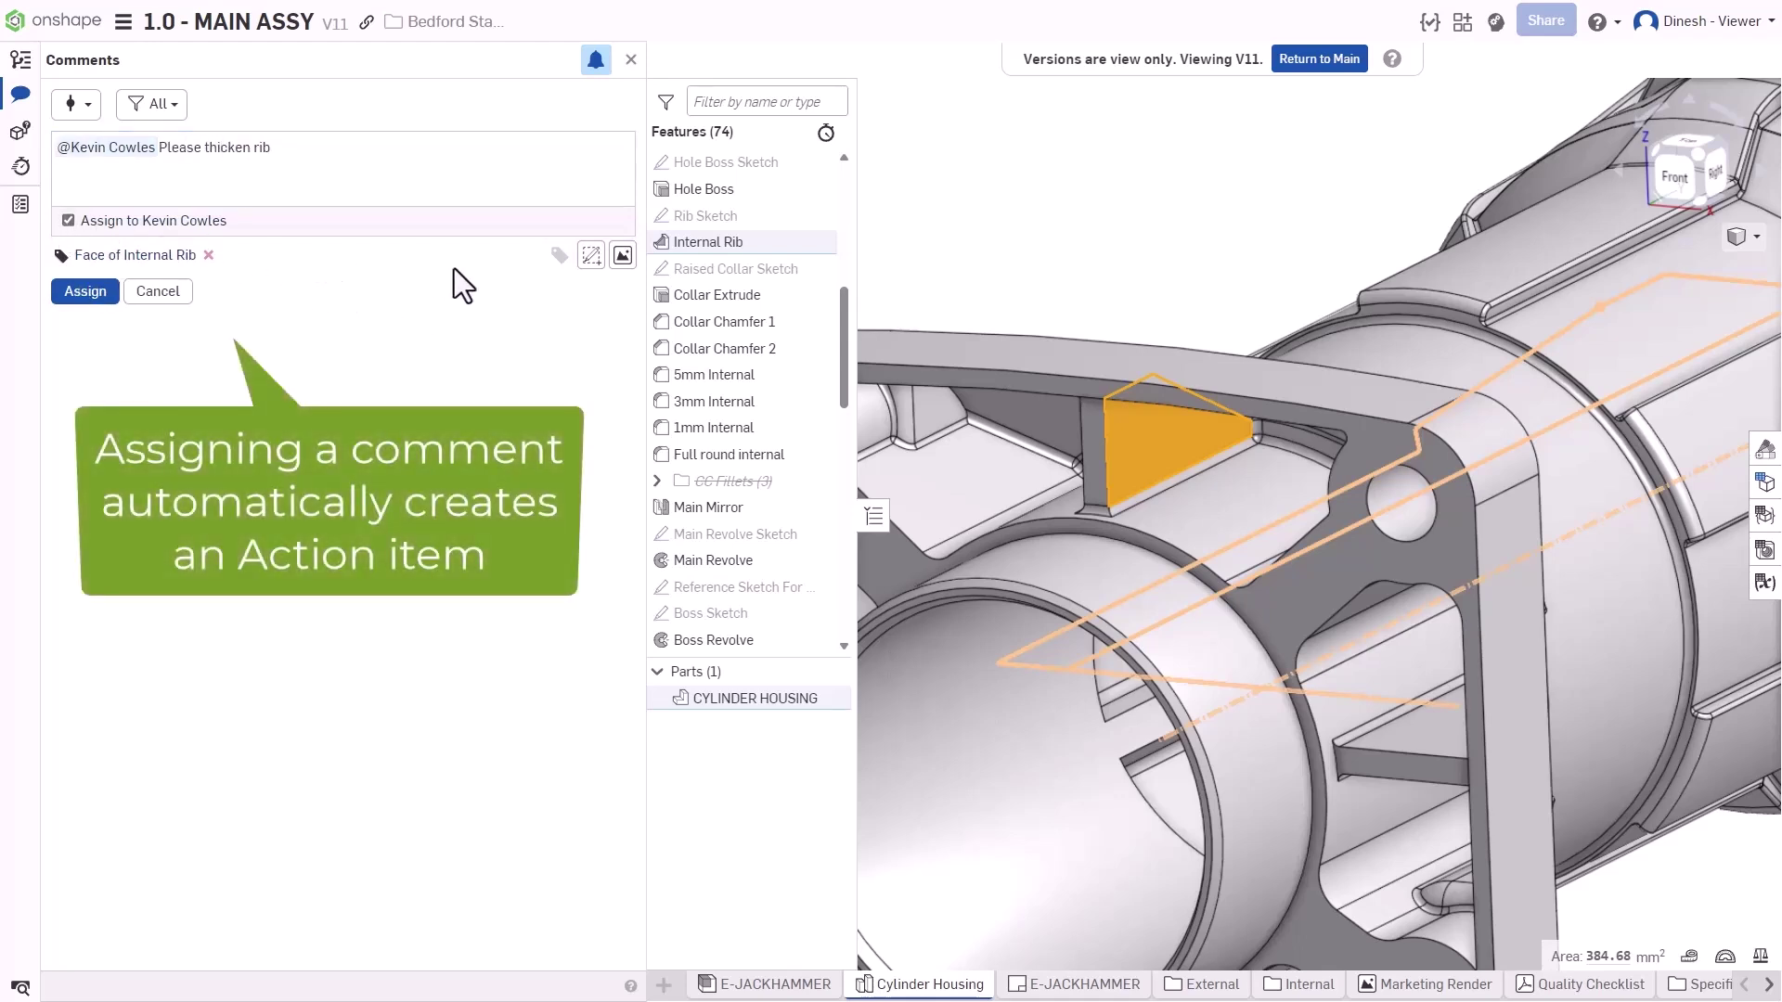
Step: Attach a marked-up image with a text box above the flange and post the comment
left_click(591, 255)
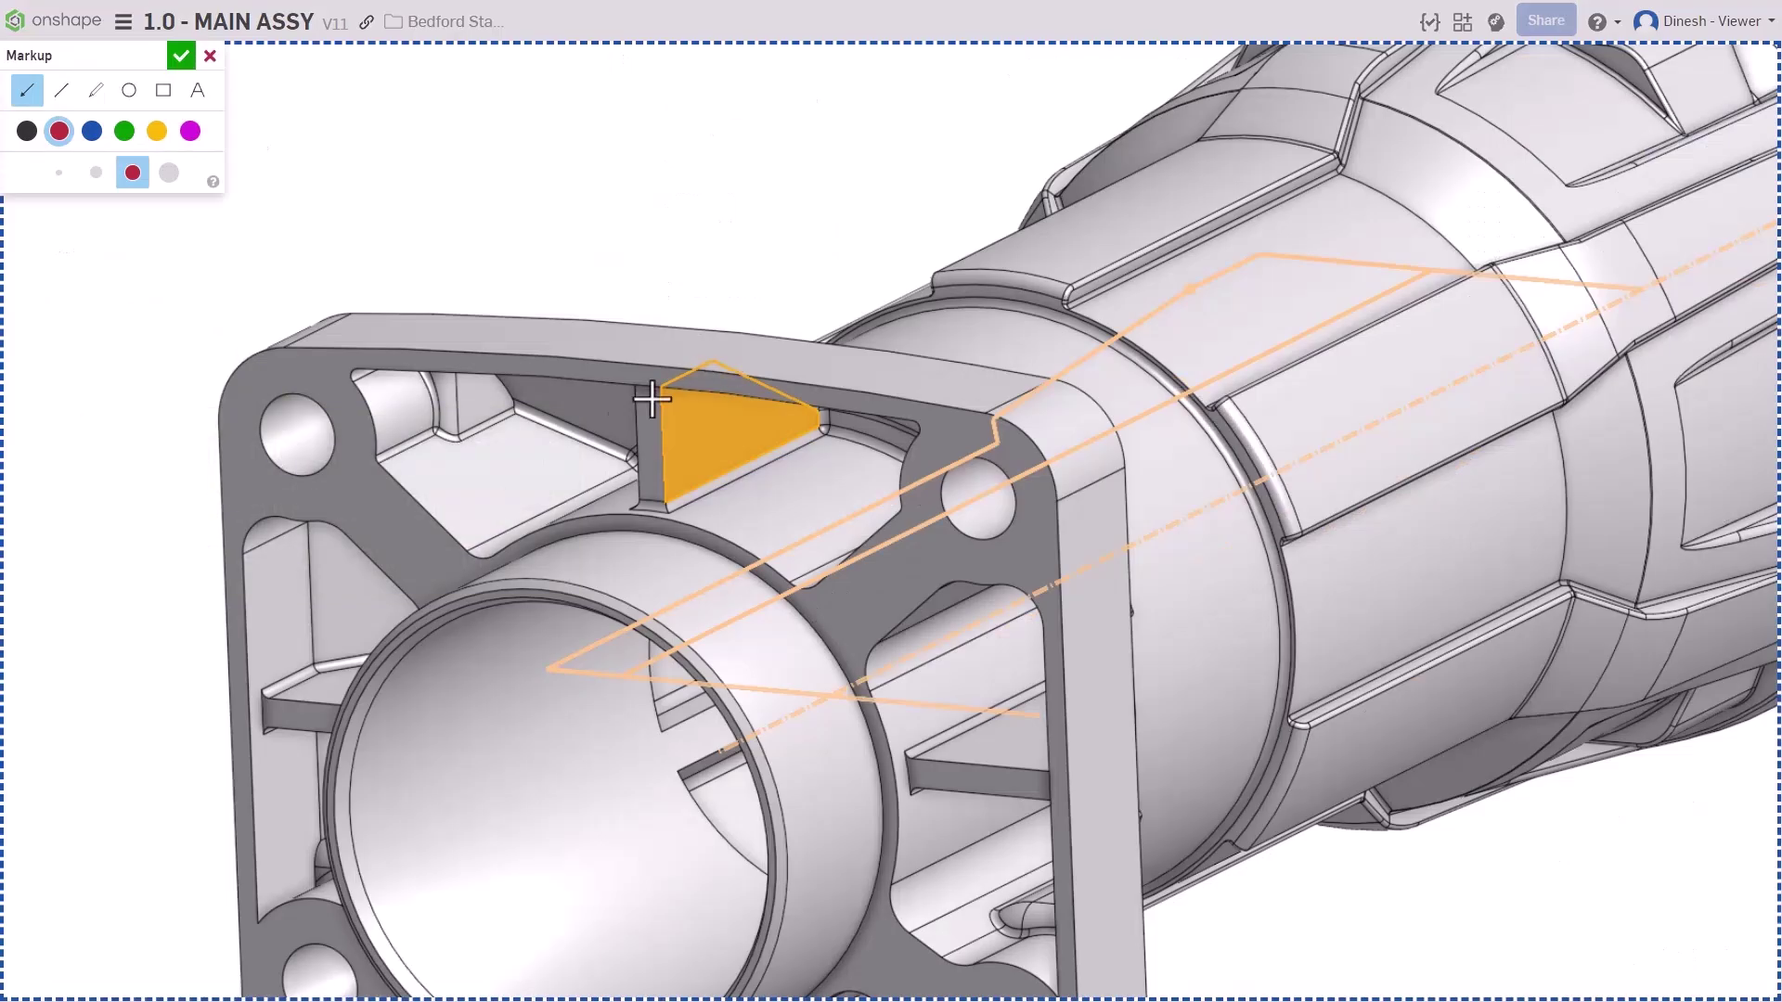
left_click(194, 91)
left_click_drag(528, 163, 823, 309)
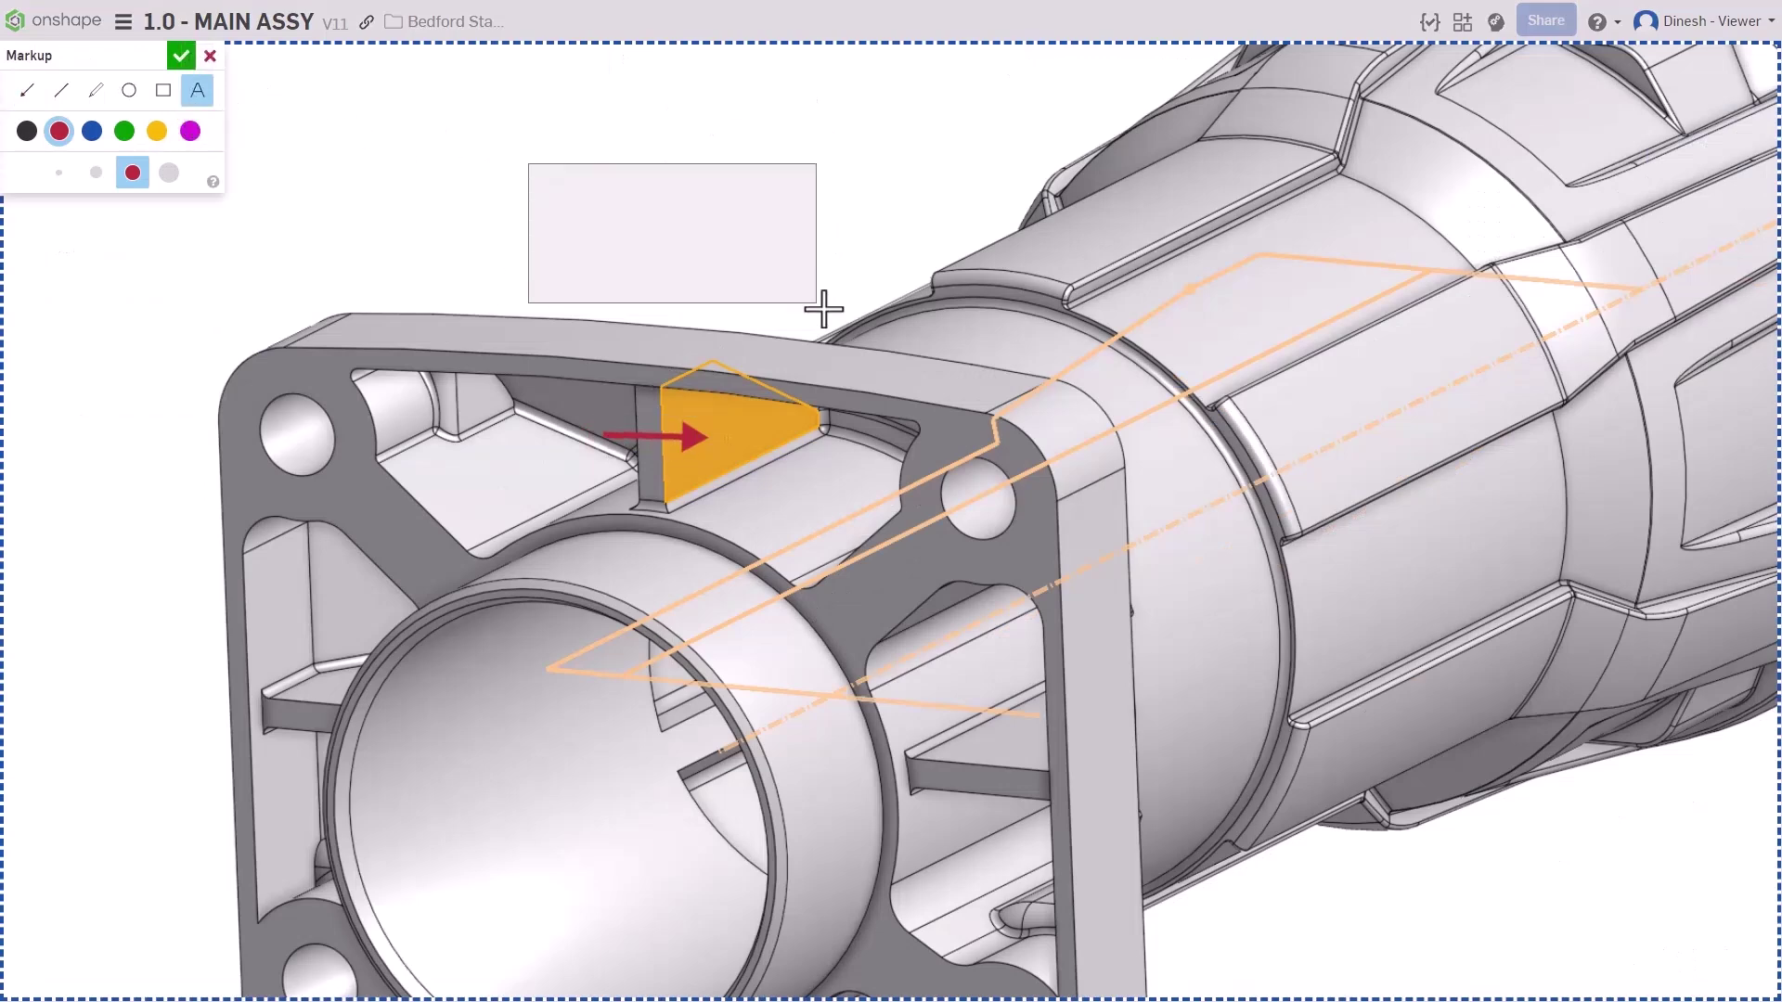
left_click(181, 55)
left_click(85, 291)
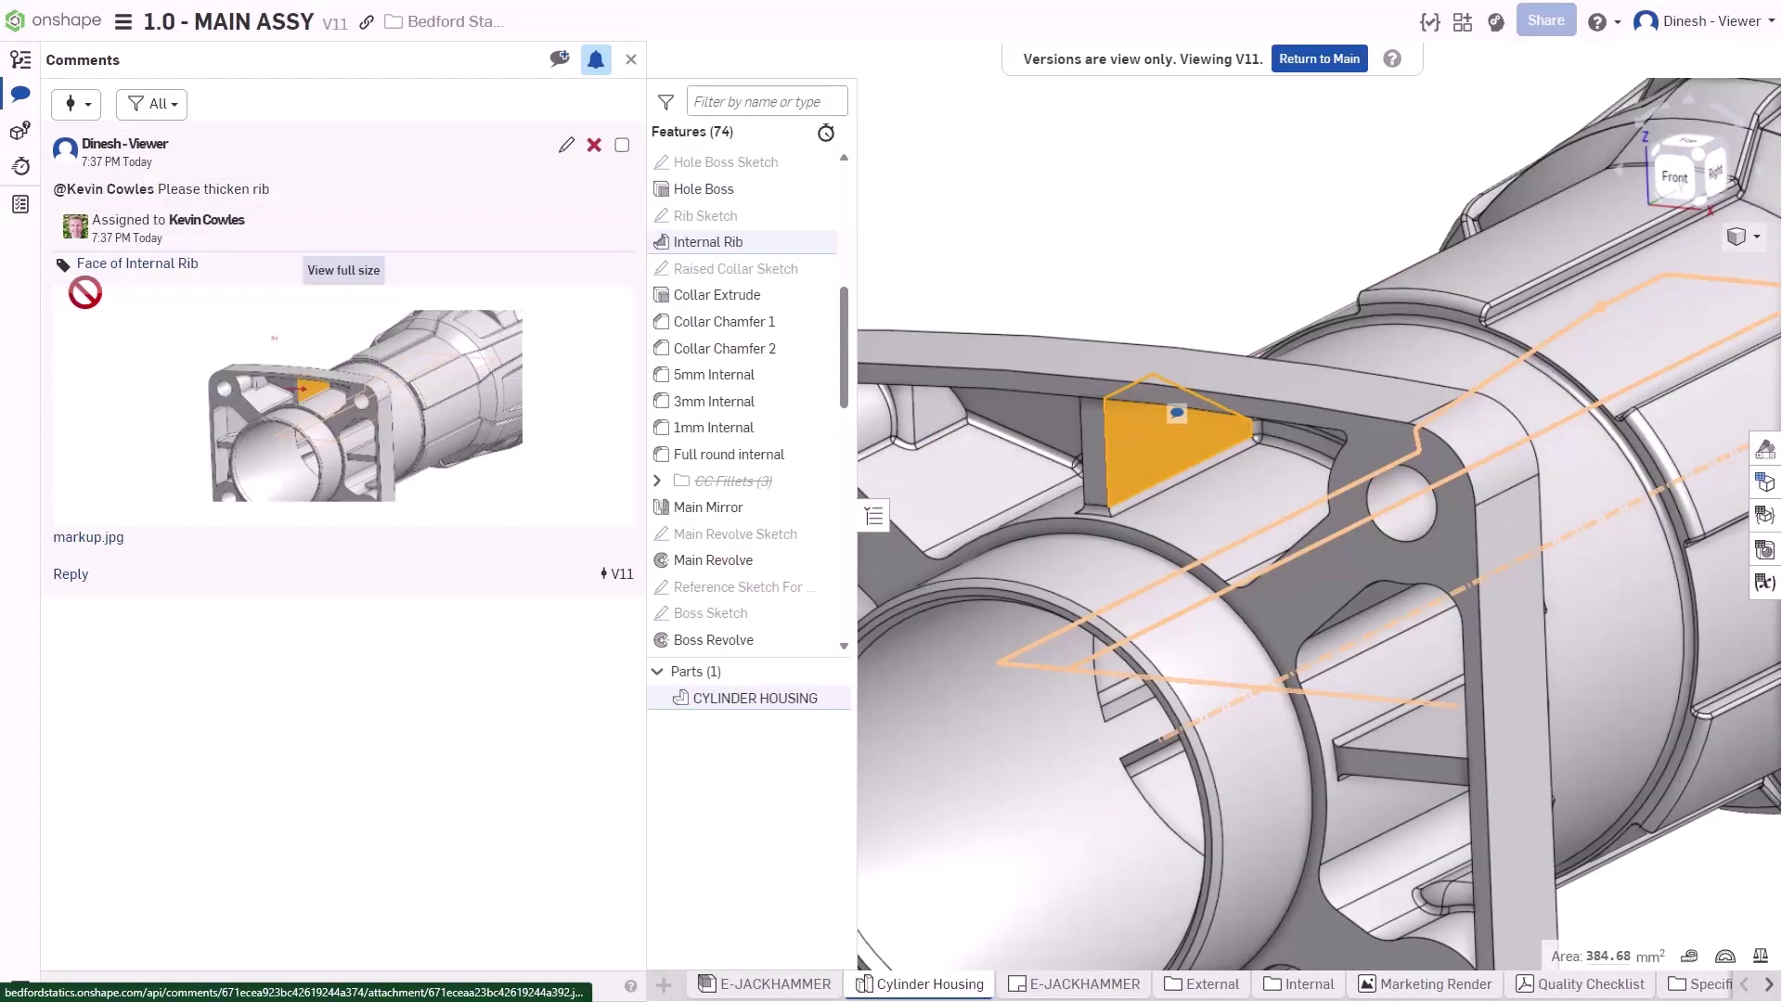
Step: List action items I created, filtered by role, and expand the Please thicken rib item
left_click(46, 202)
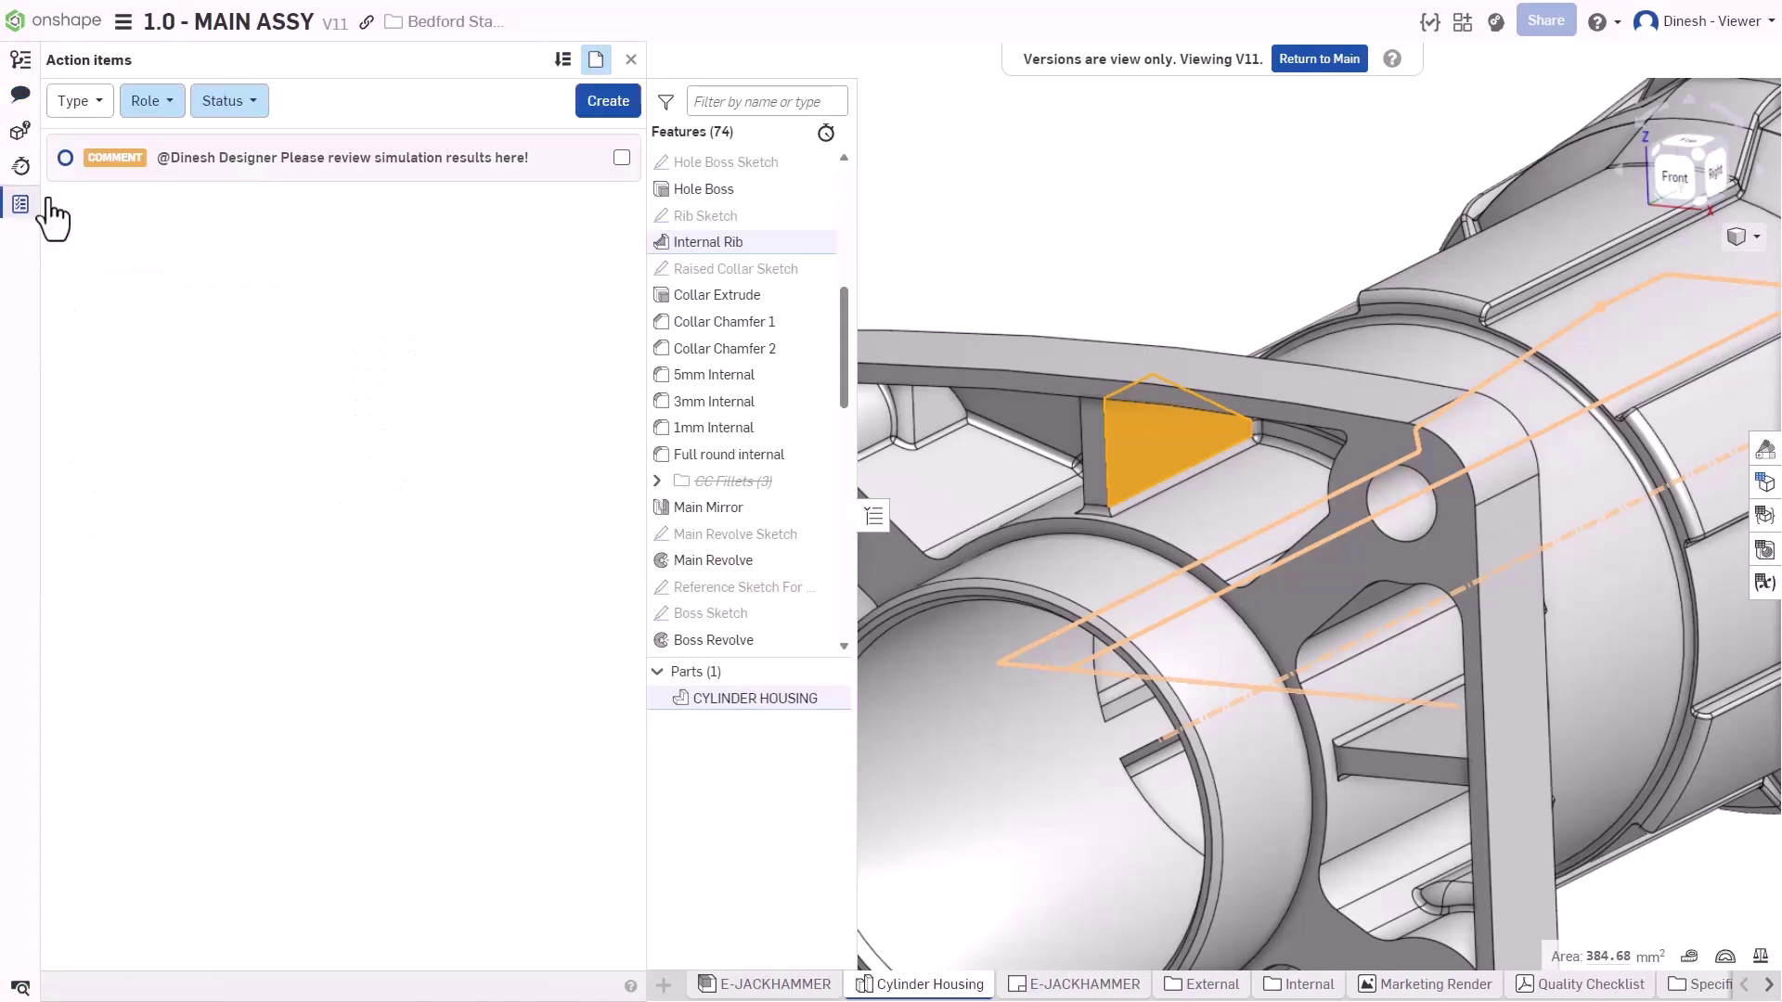
left_click(156, 106)
left_click(237, 178)
left_click(487, 382)
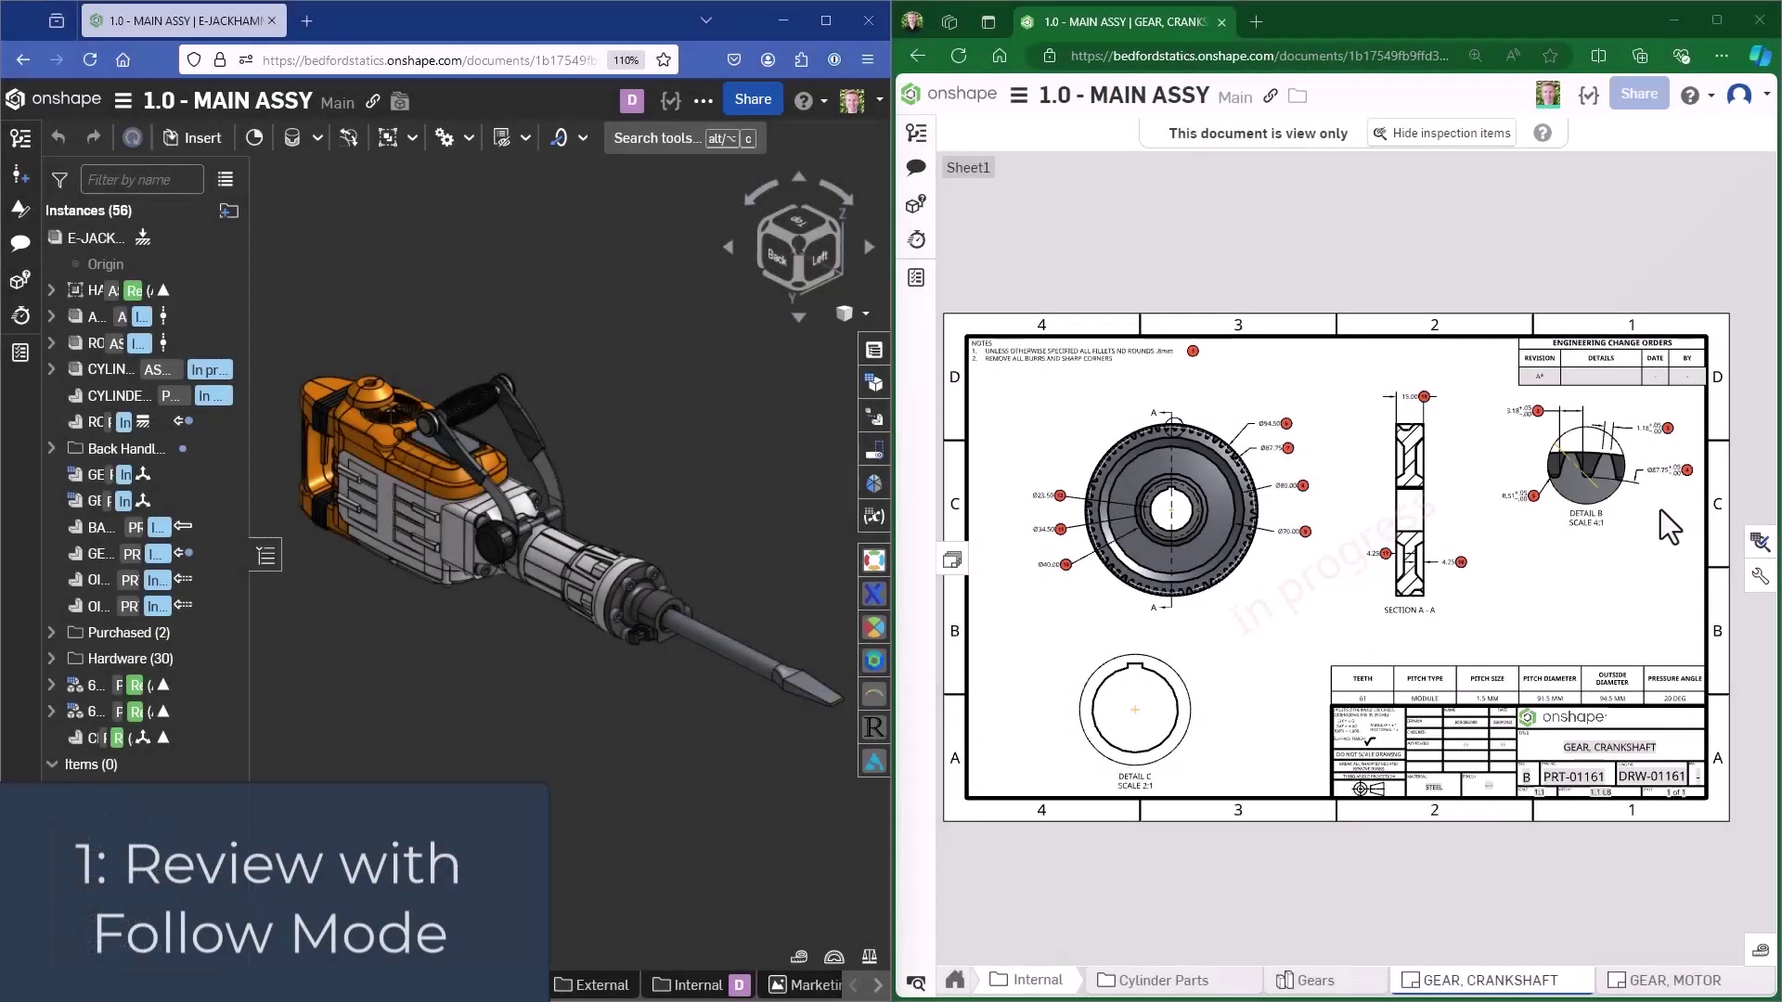
Step: Follow the collaborator while they orbit, zoom and select the cylinder housing
left_click(1545, 95)
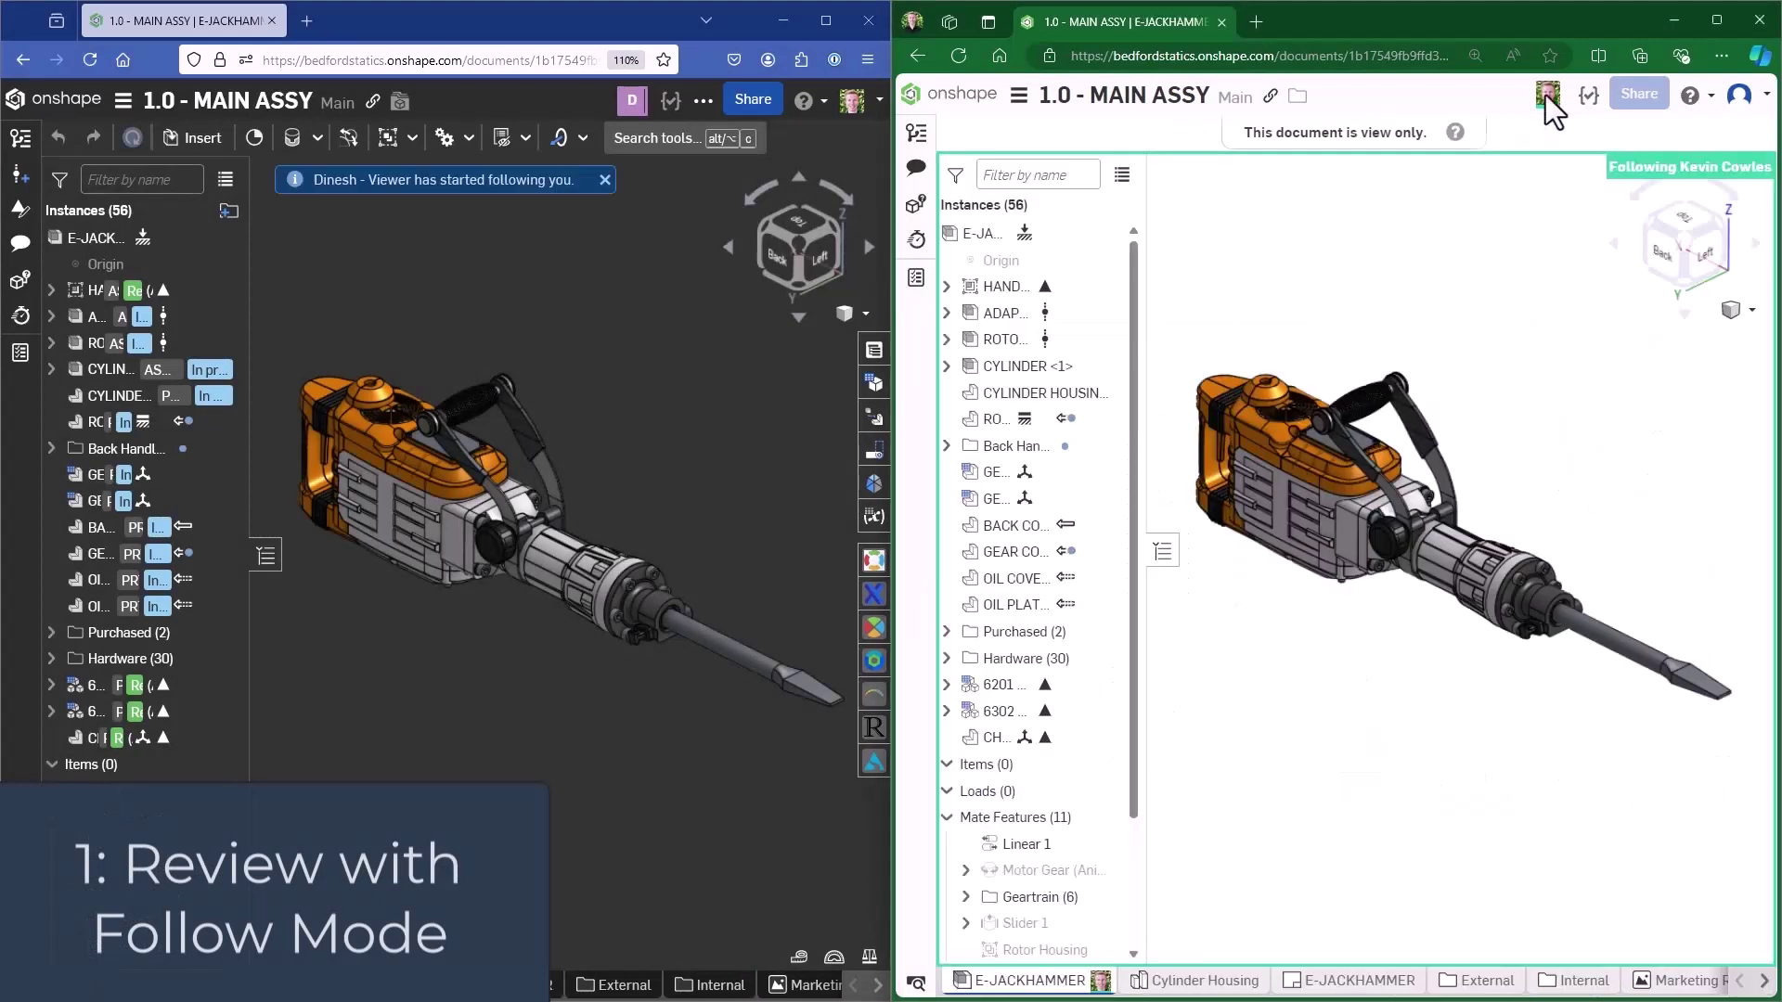
right_click_drag(799, 430, 704, 475)
scroll(571, 598, "up", 5)
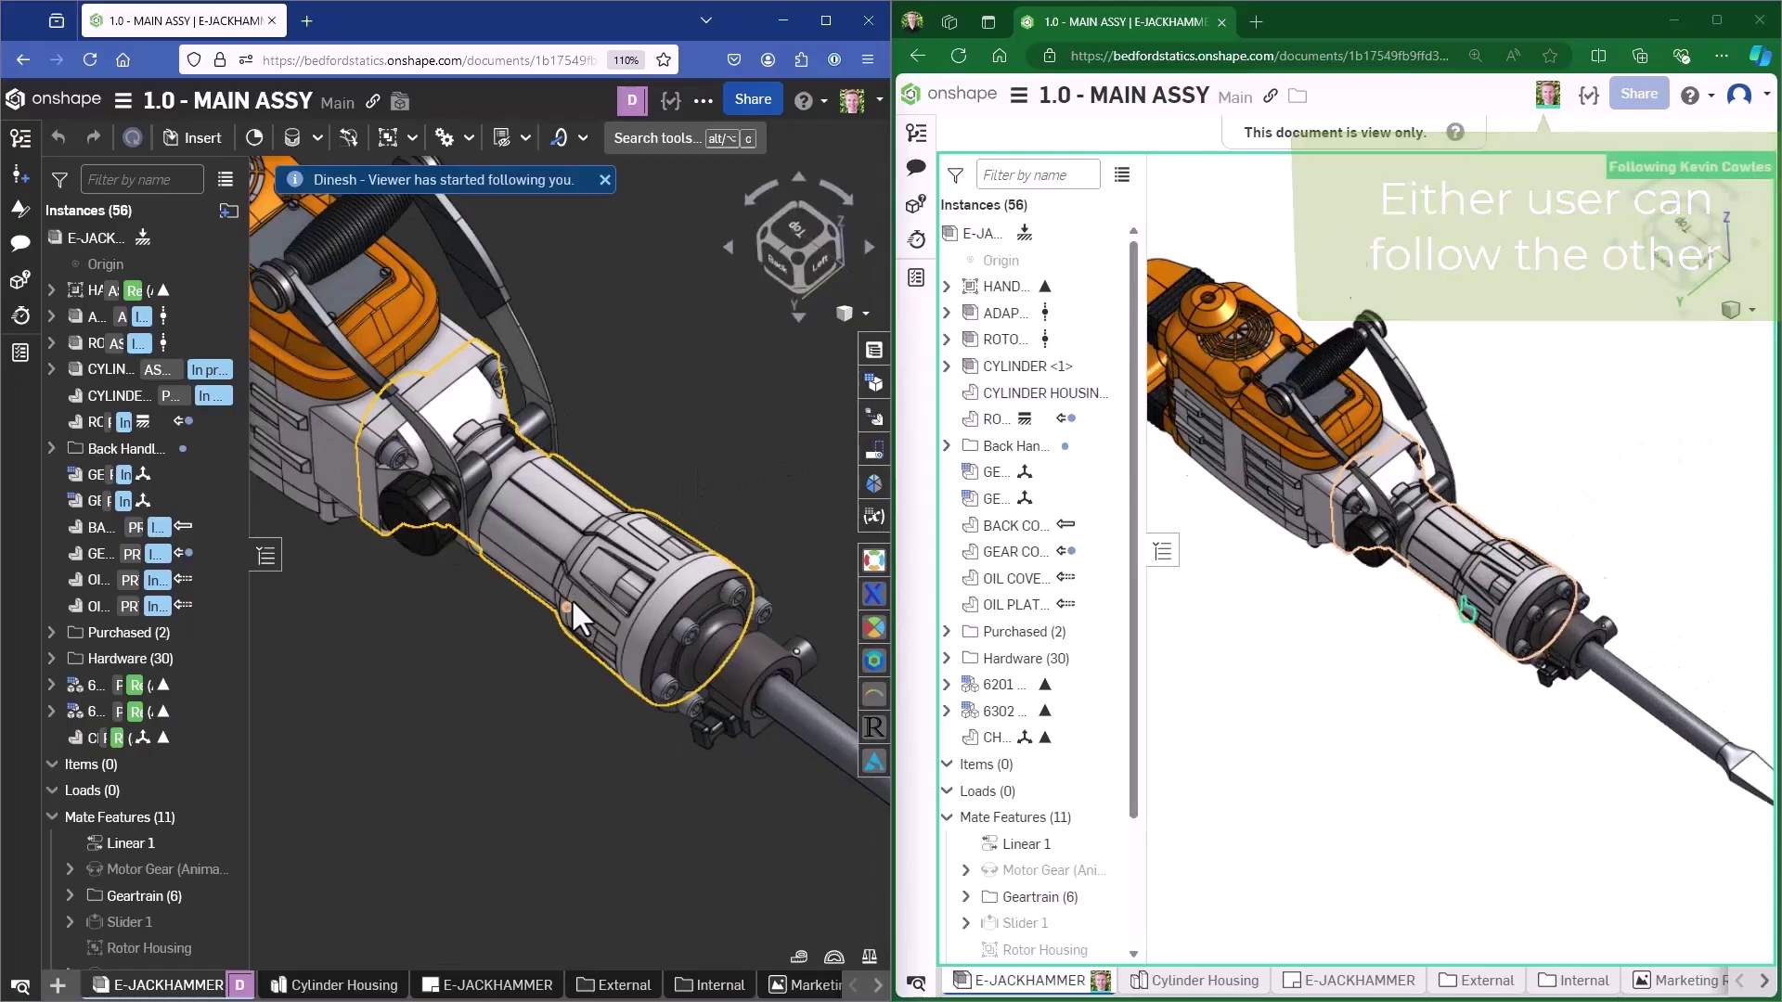
left_click(538, 497)
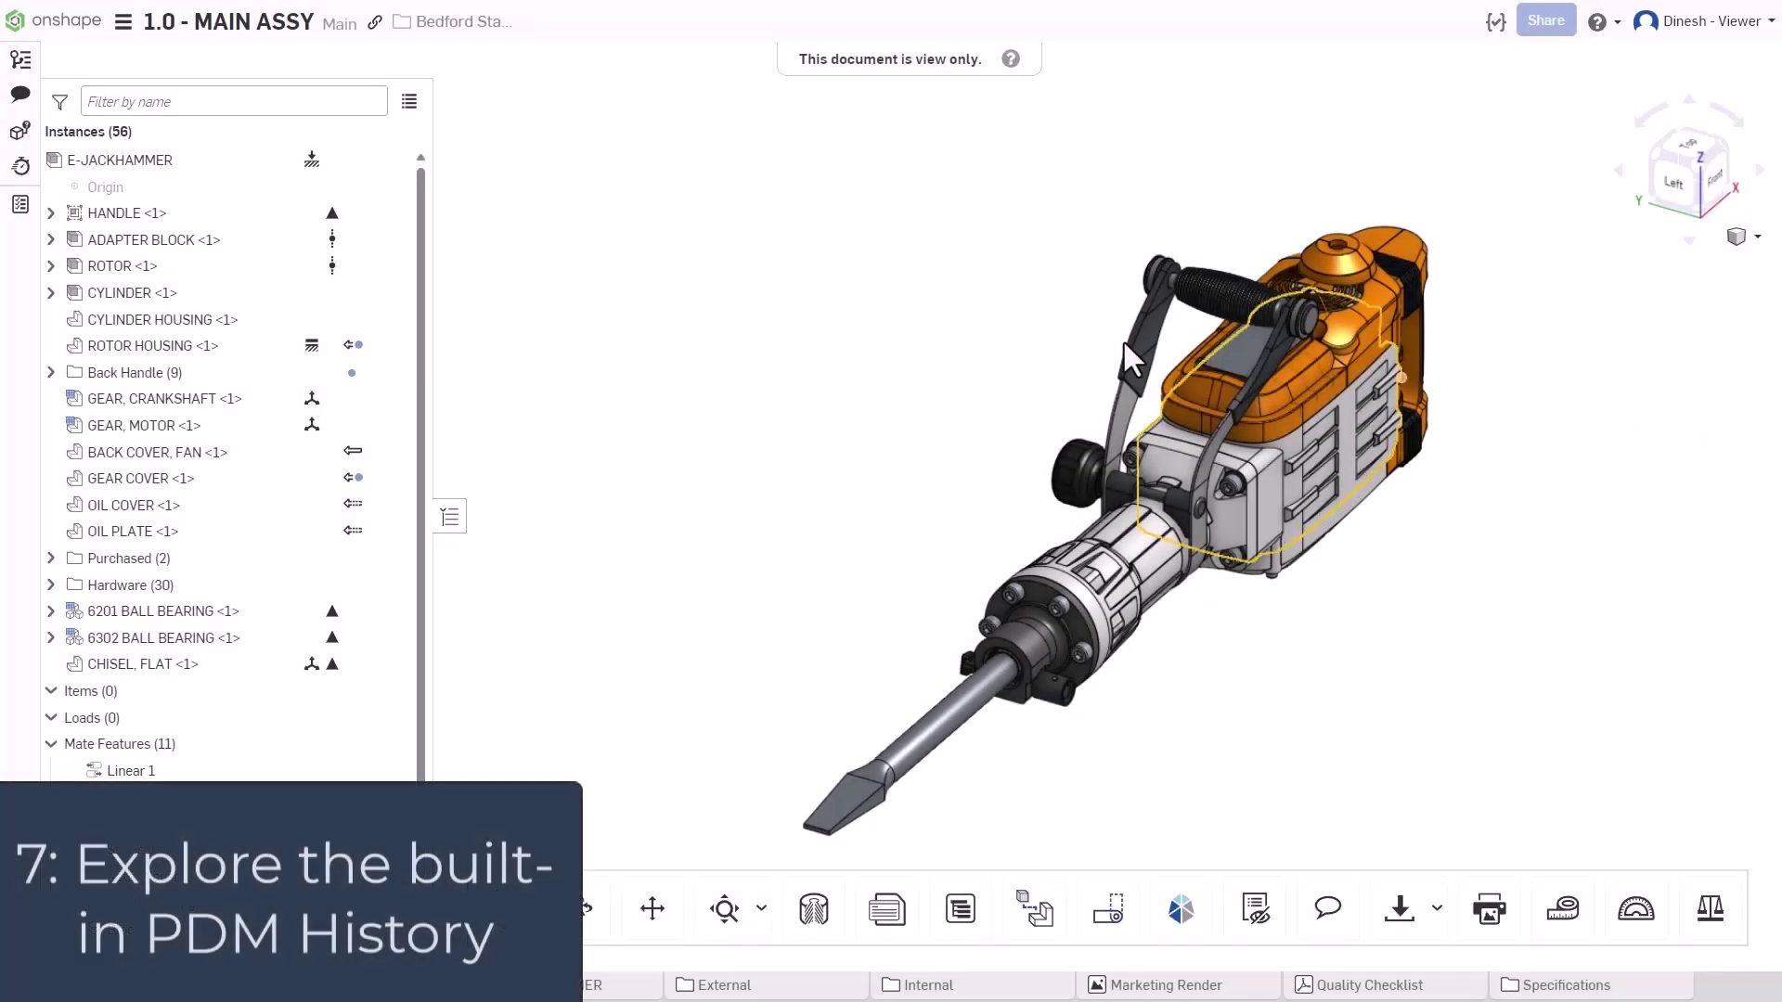
Step: Open the Proto 1 version and review, then close, the ECO - 1137 release
left_click(21, 58)
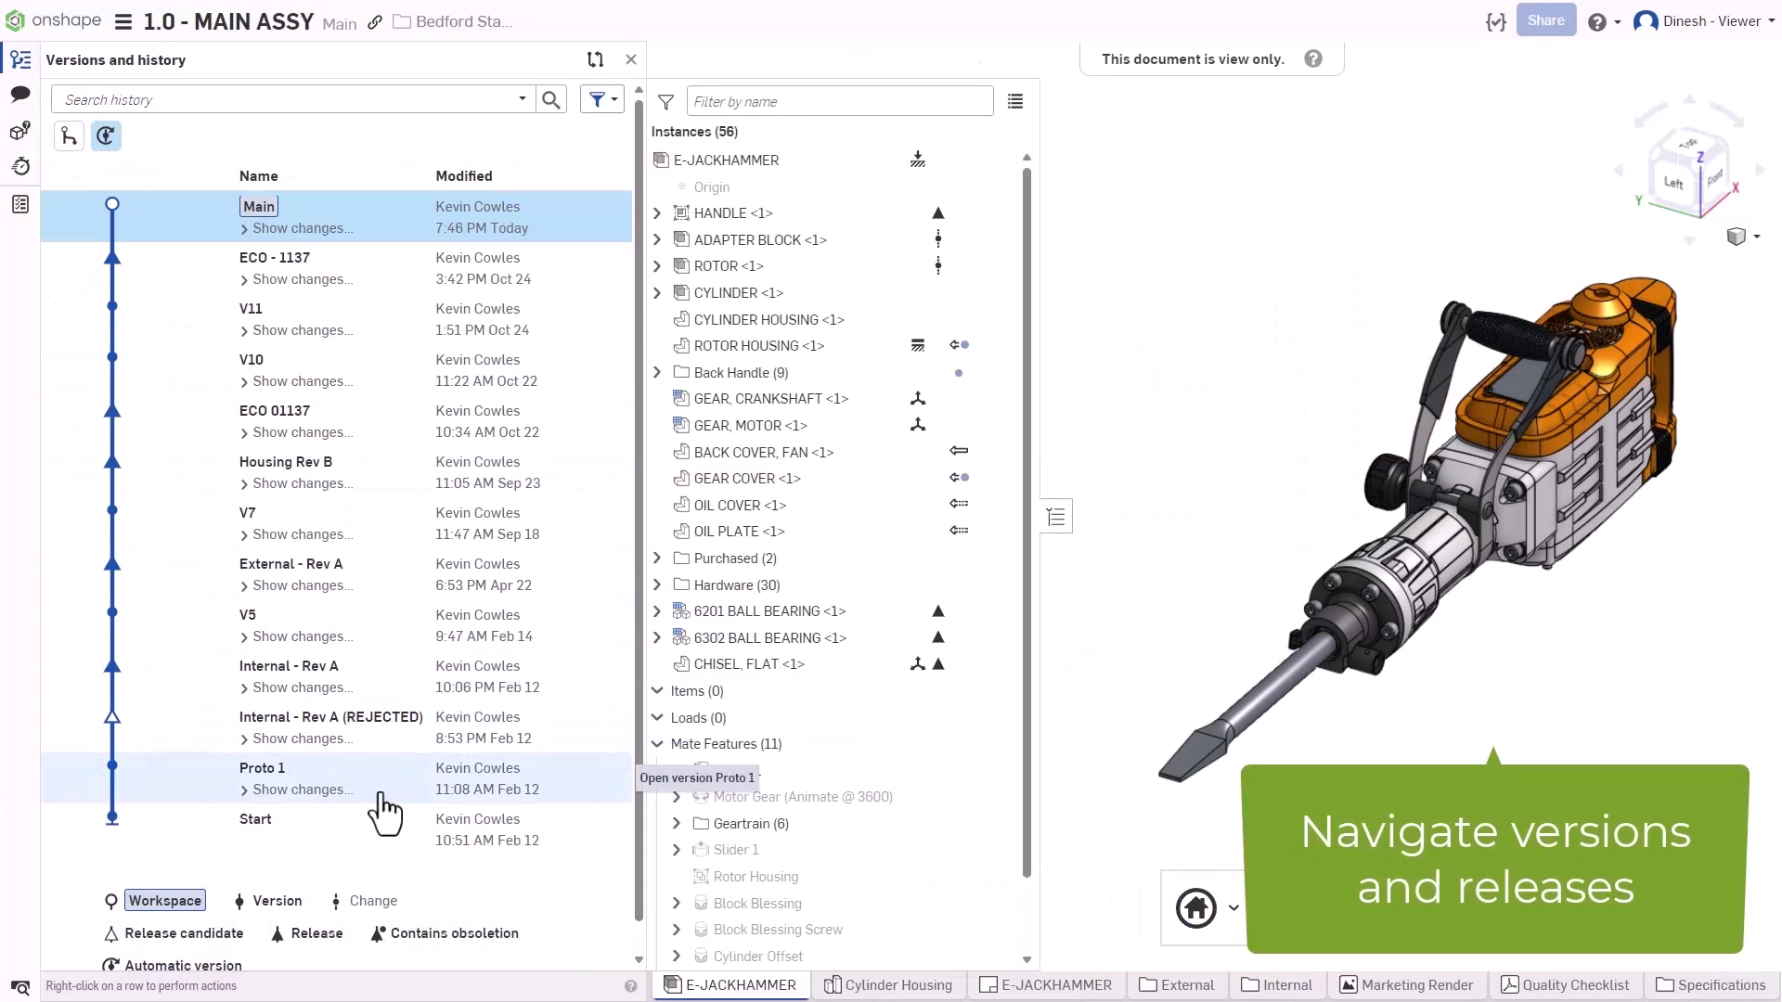
left_click(380, 789)
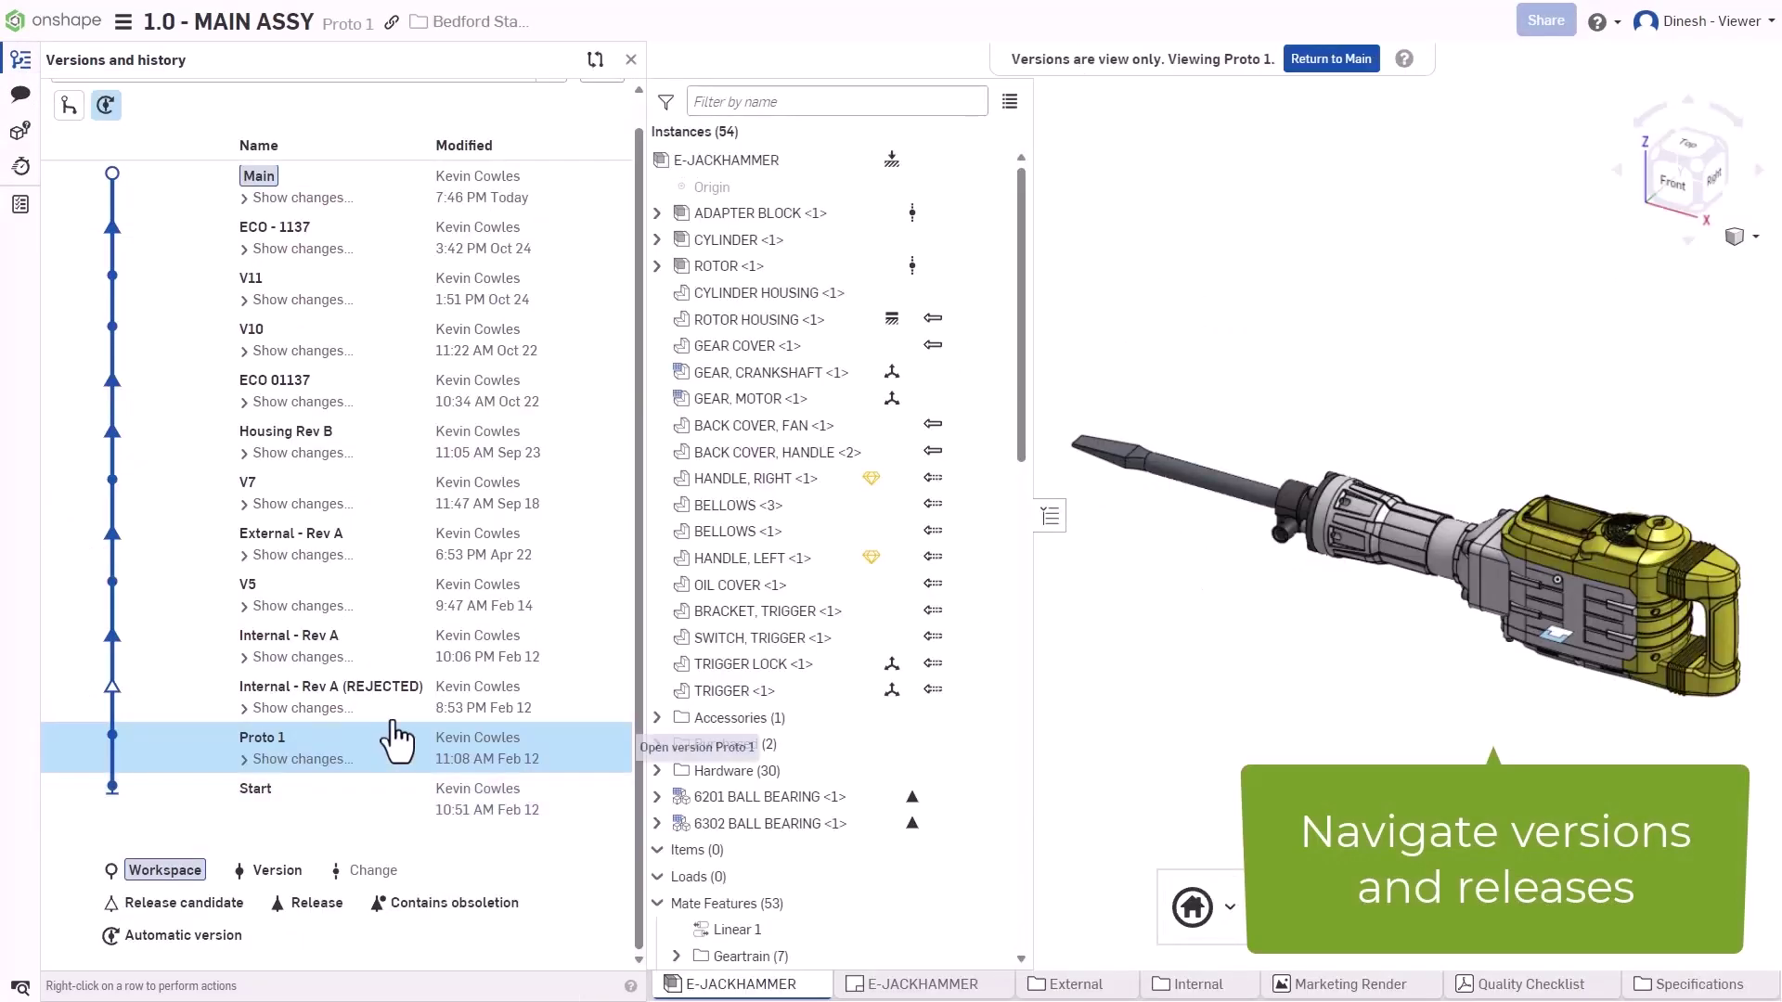
right_click(381, 275)
mouse_move(505, 399)
left_click(631, 397)
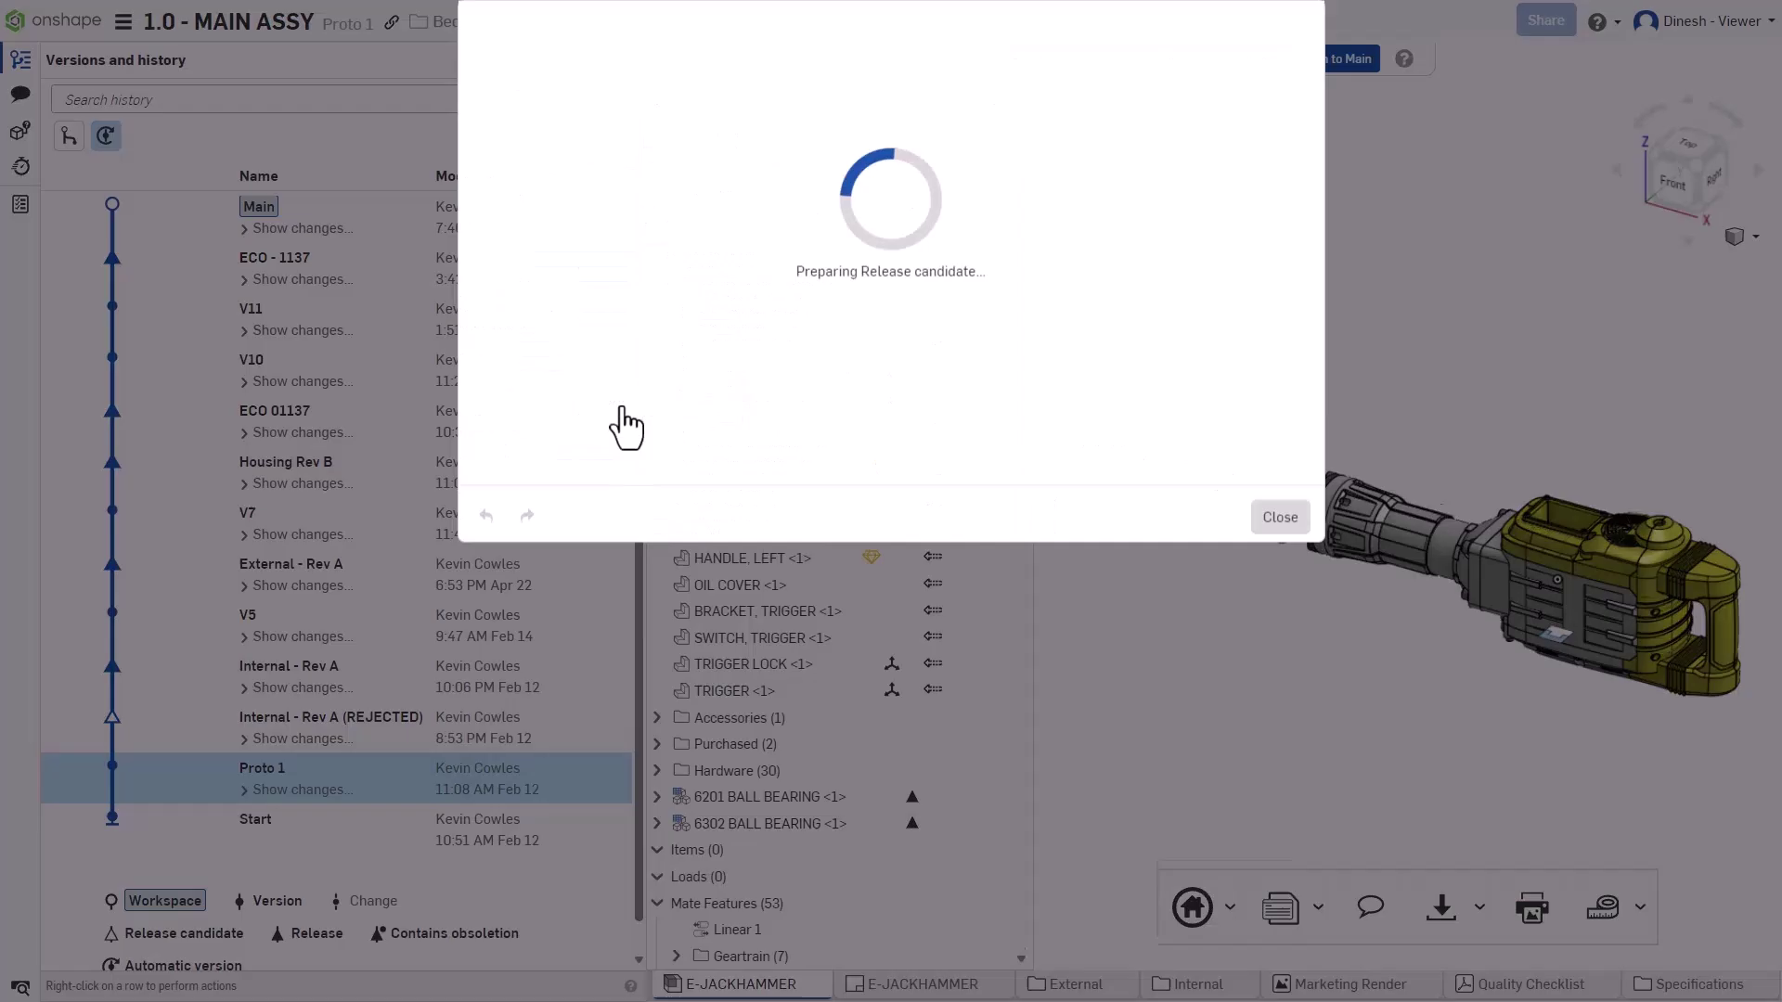
left_click(1280, 532)
Step: Show all branches, switch to Rotor Housing & Cover, and open the B2 - Ribs branch
left_click(598, 100)
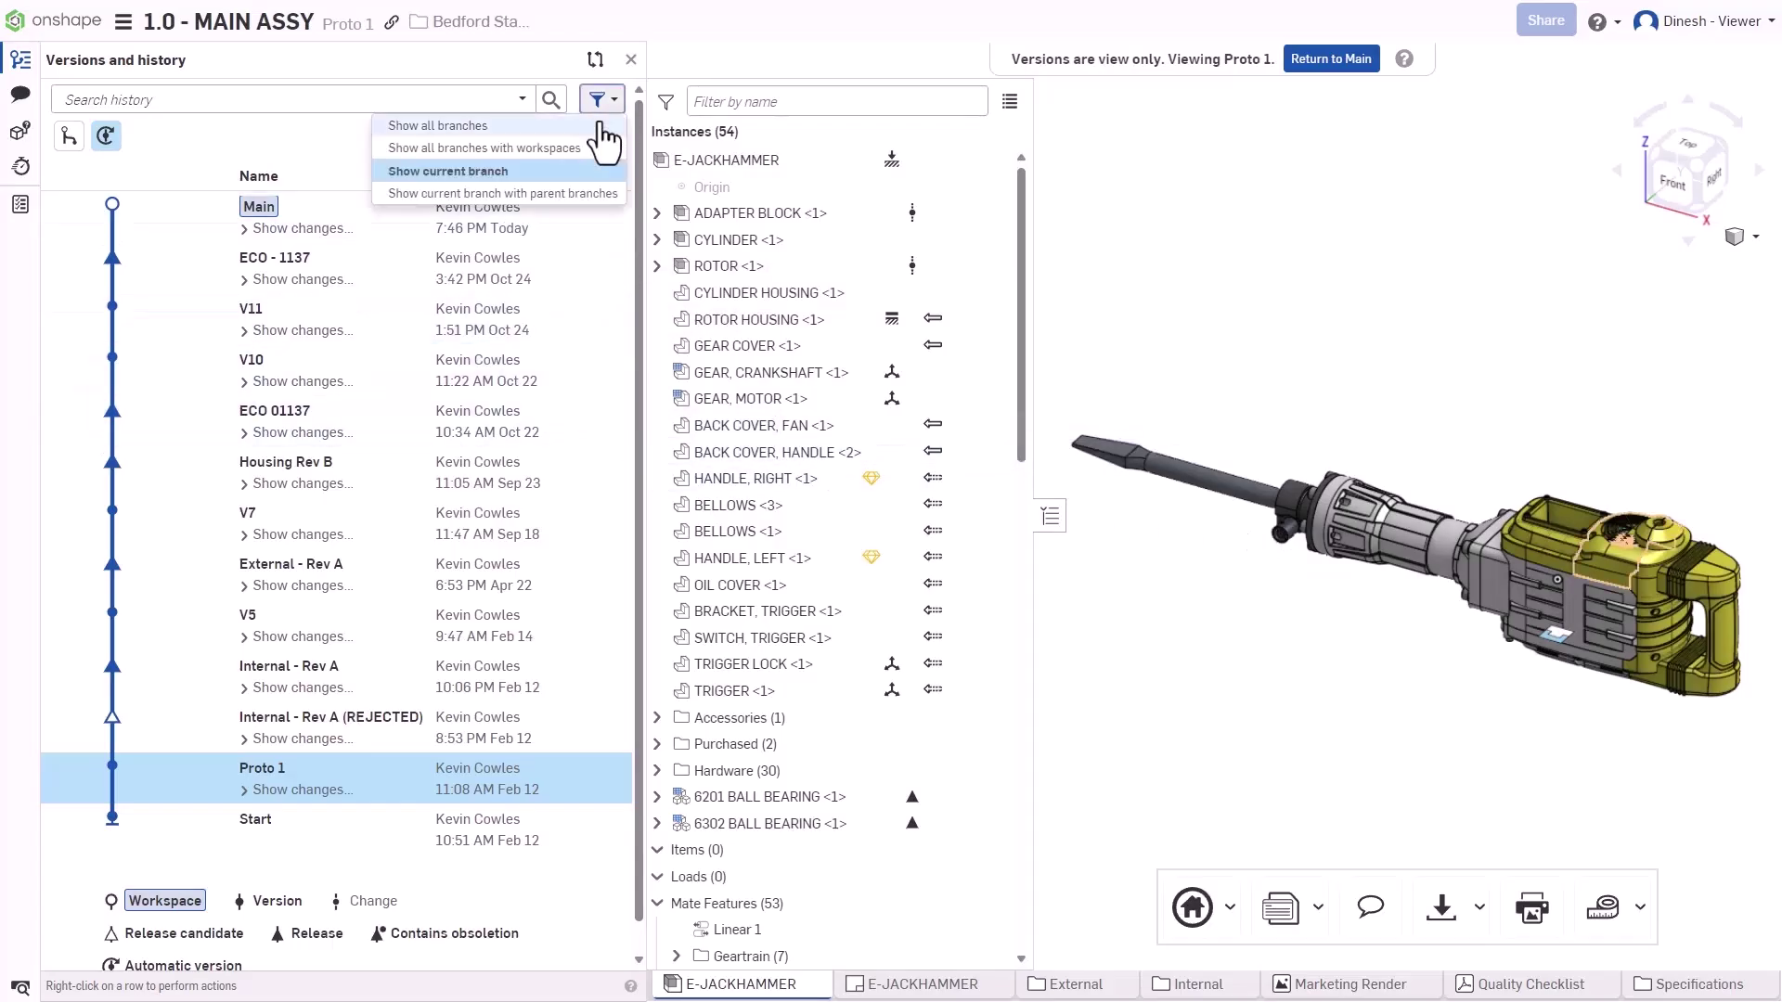
left_click(594, 123)
right_click(1508, 670)
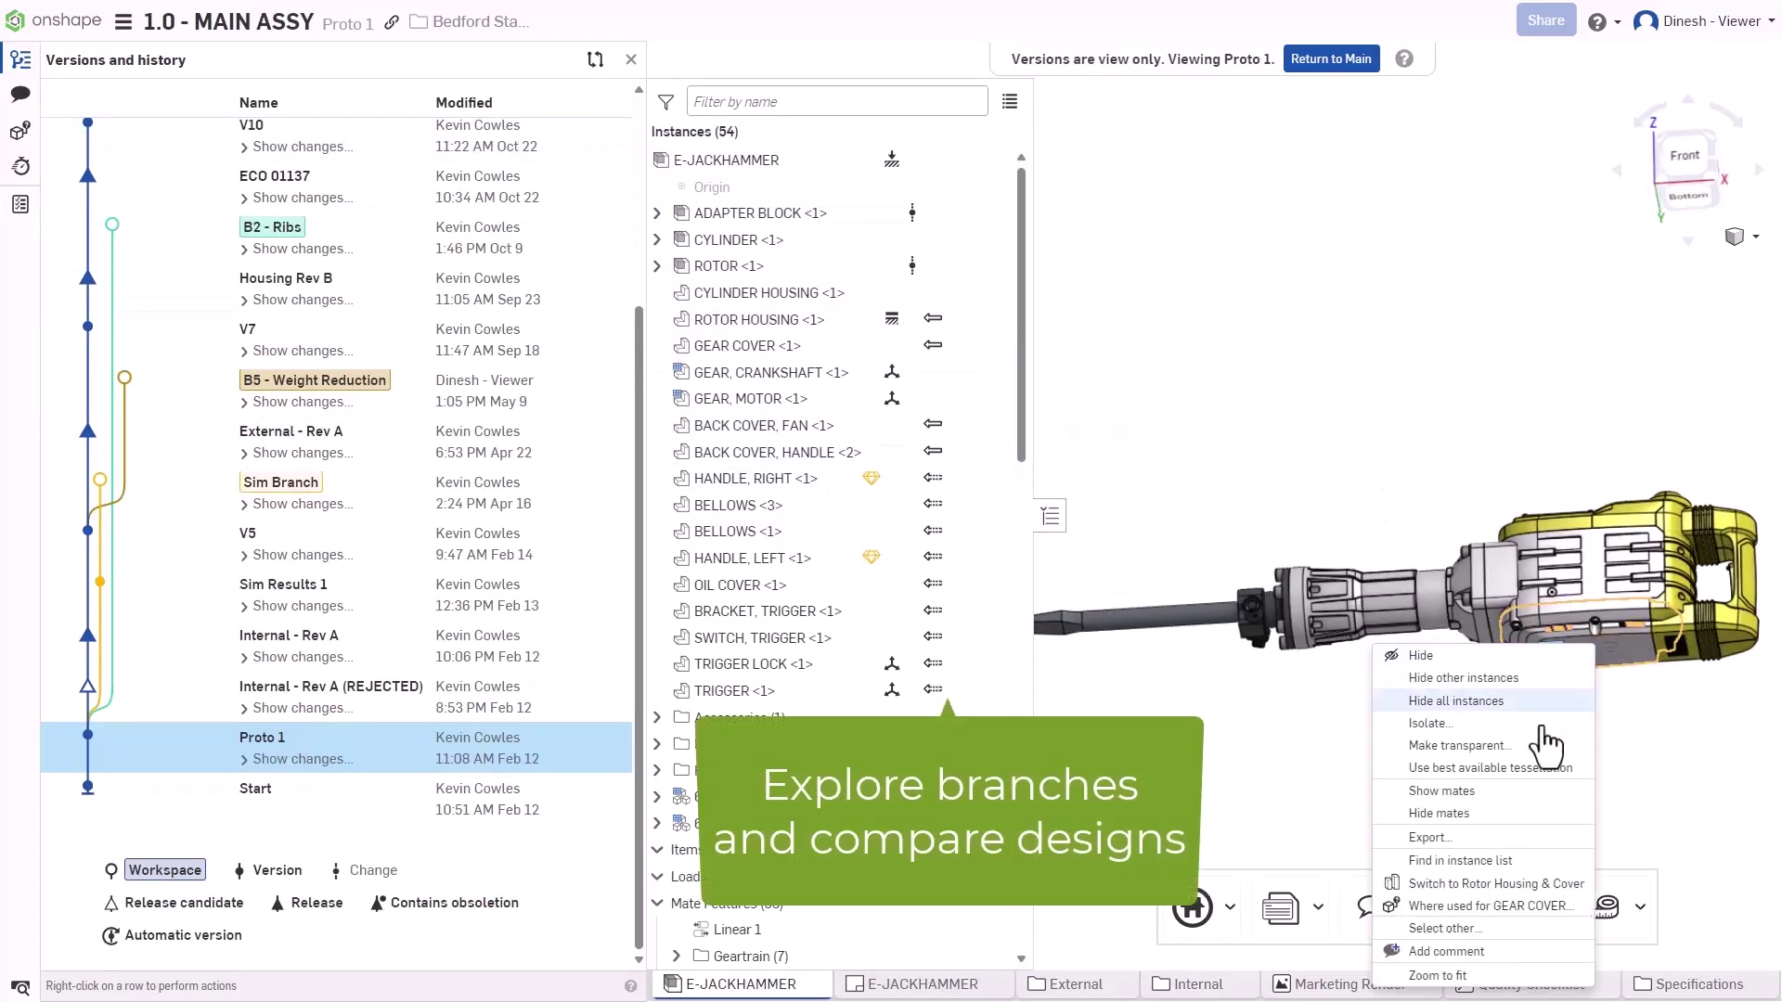
left_click(1485, 917)
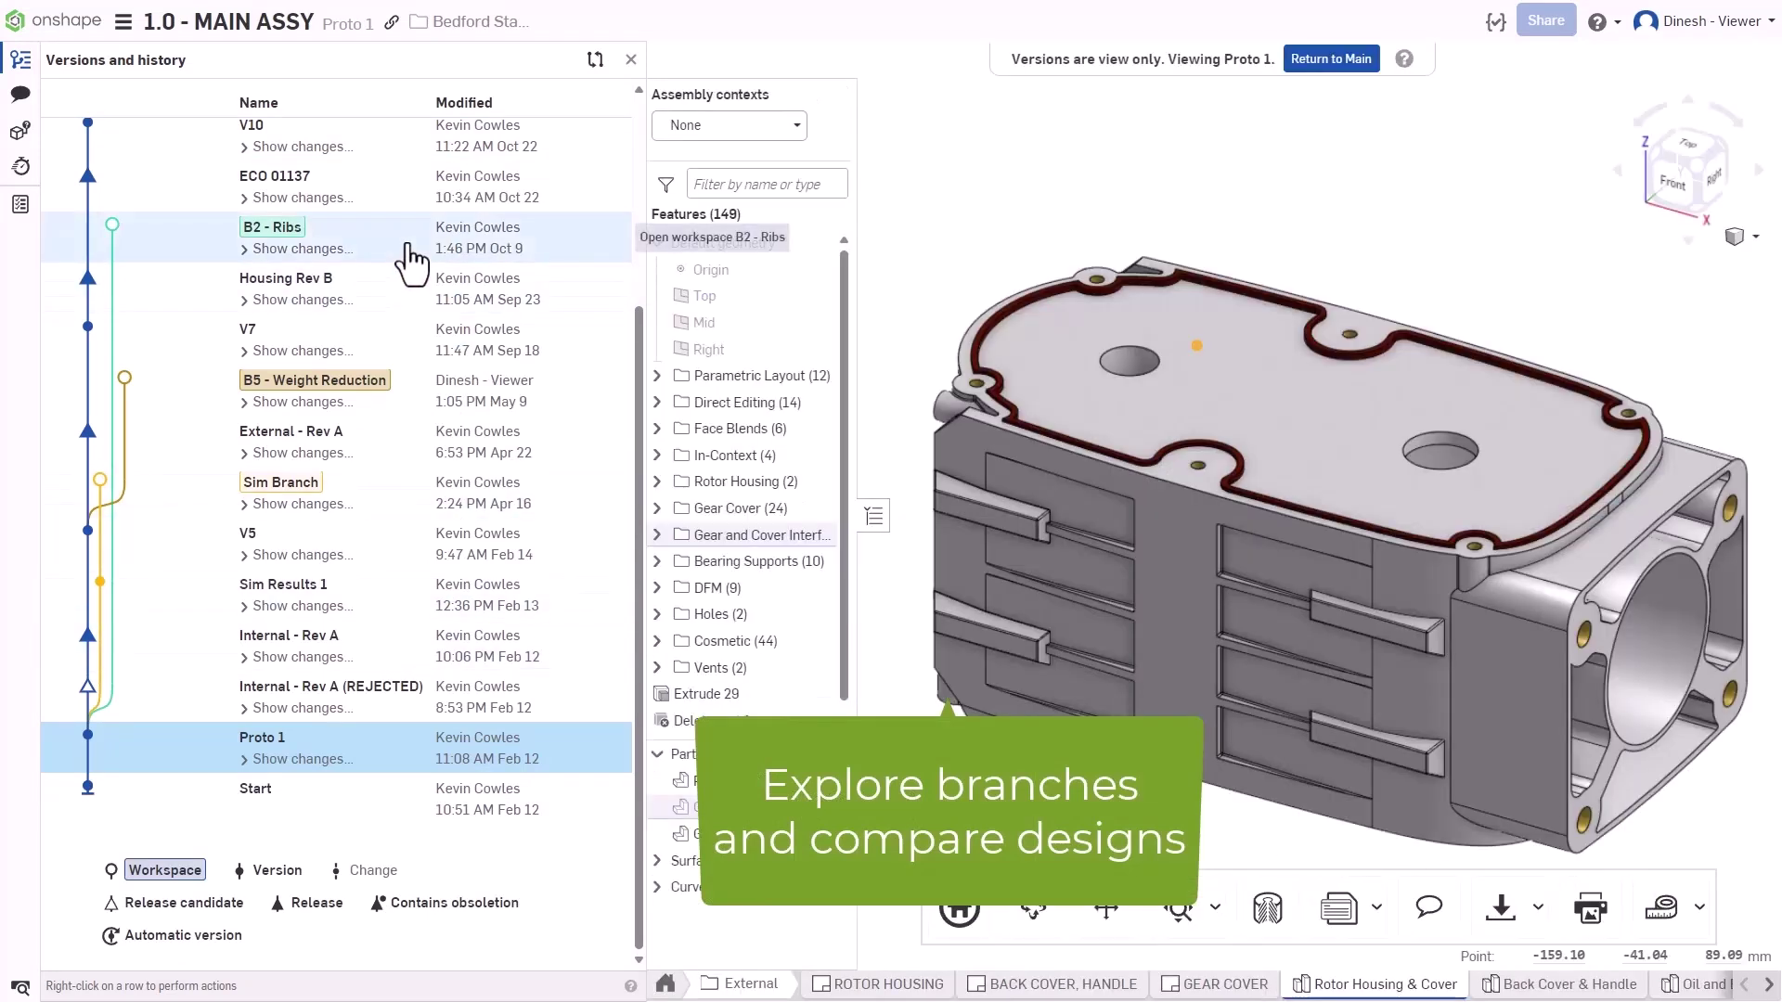
left_click(409, 246)
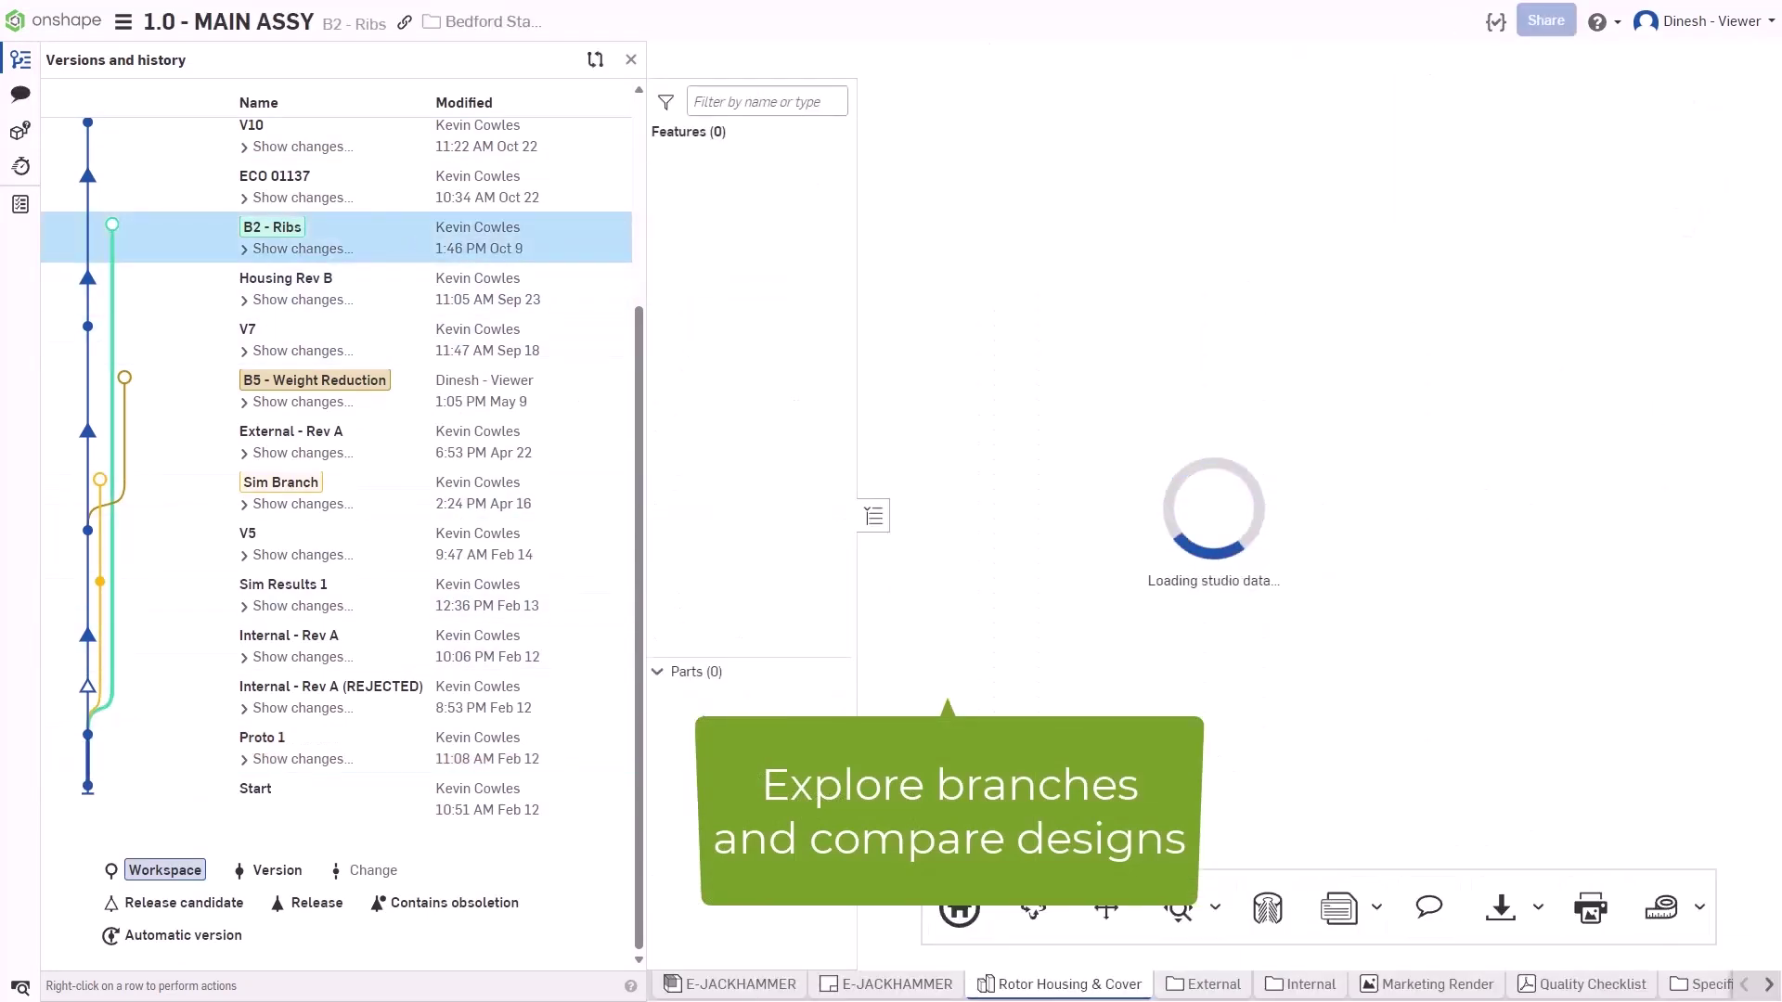
Step: Compare the B2 - Ribs branch with Main, viewing the ribs underneath, and blend the comparison toward Main
right_click_drag(1173, 793, 1134, 733)
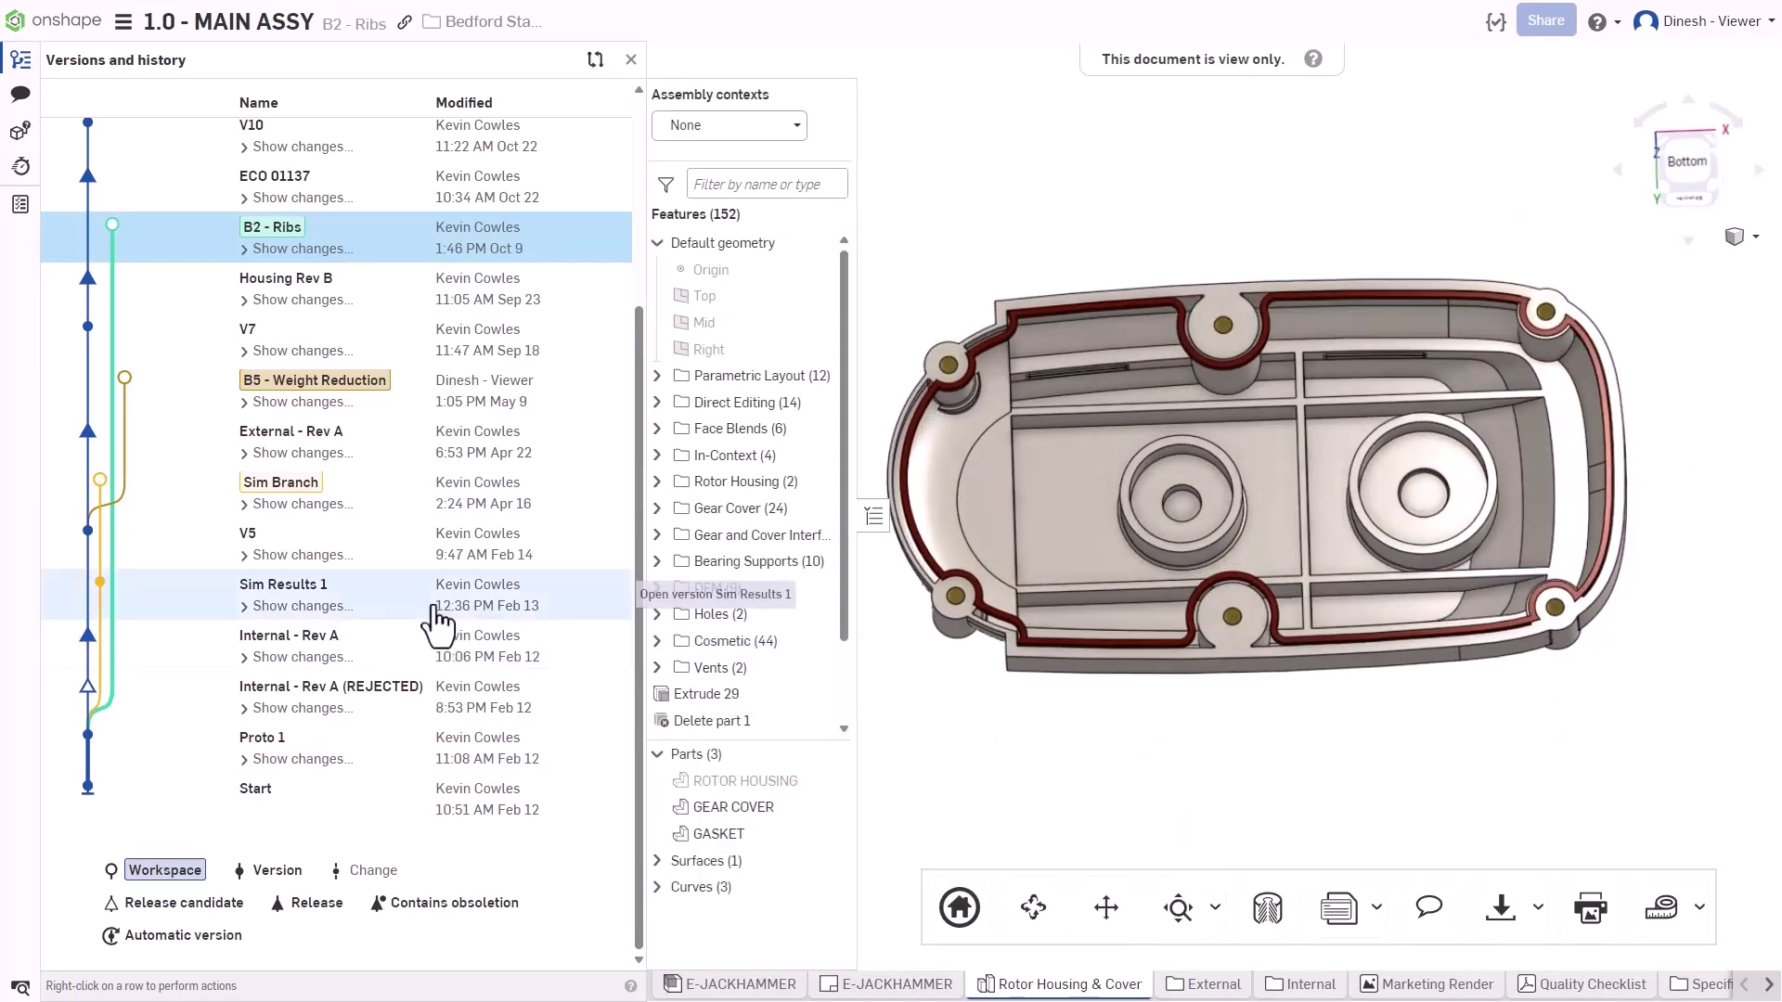
scroll(437, 612, "up", 4)
right_click(370, 209)
left_click(399, 227)
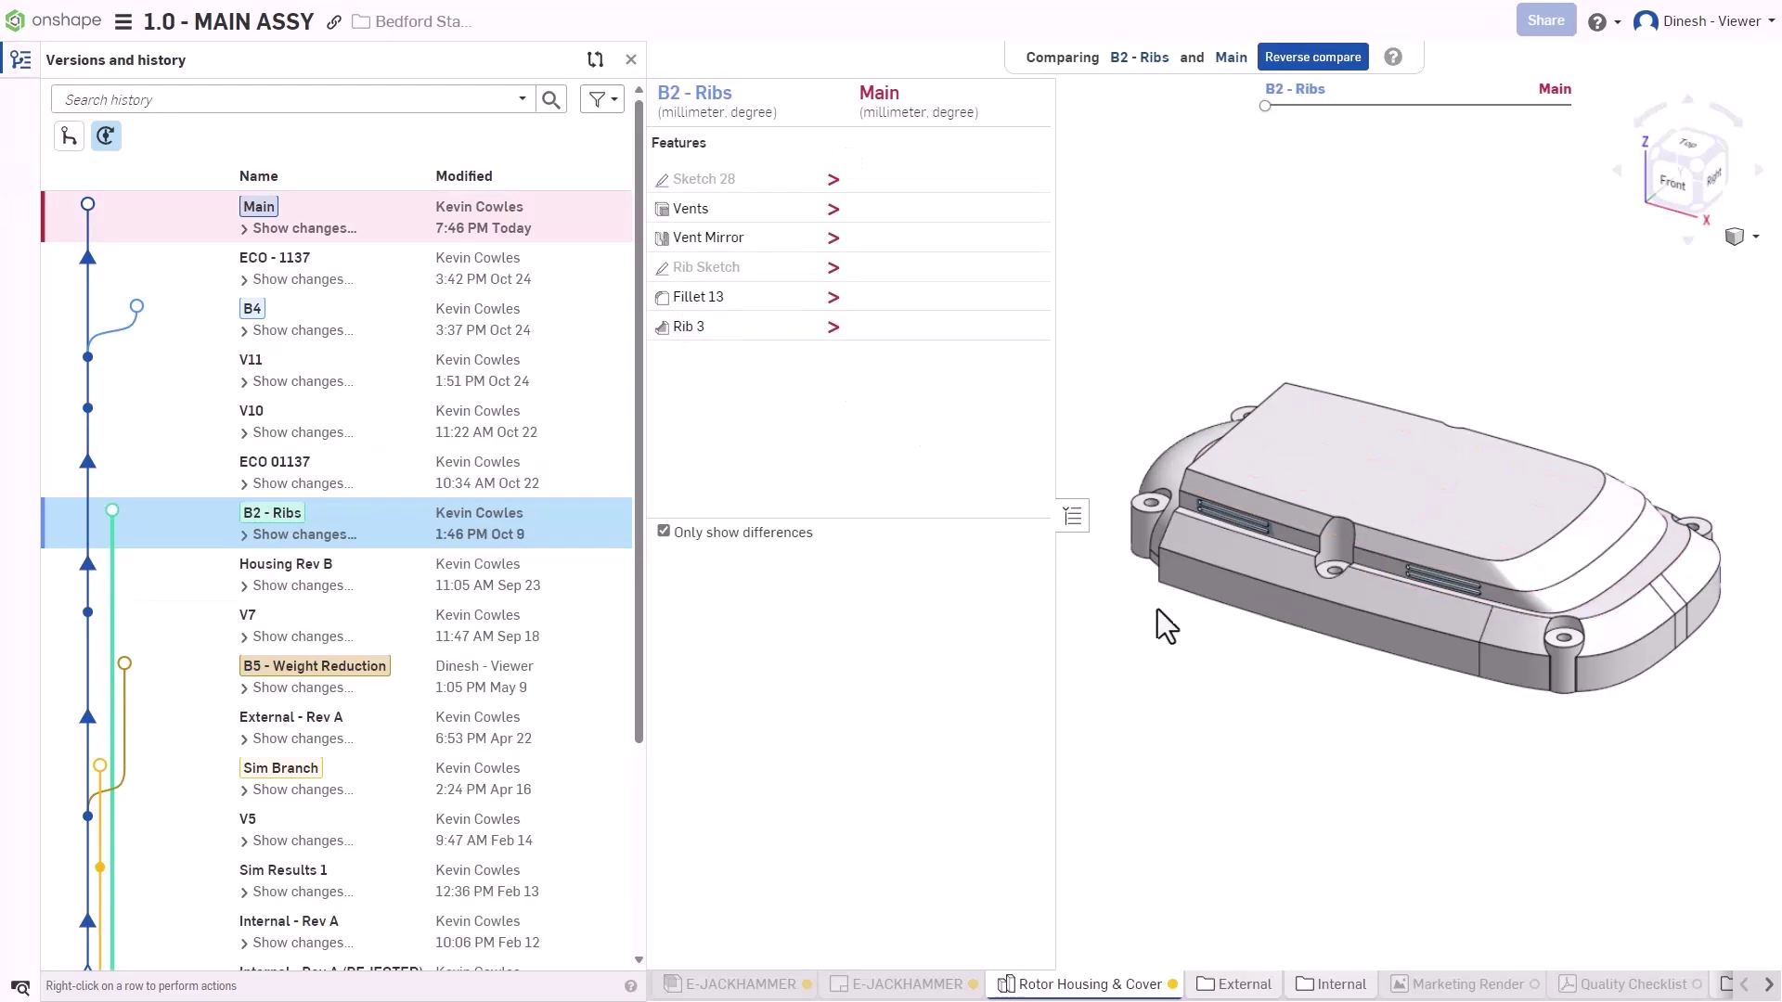
right_click_drag(1156, 609, 1277, 187)
left_click_drag(1265, 108, 1635, 152)
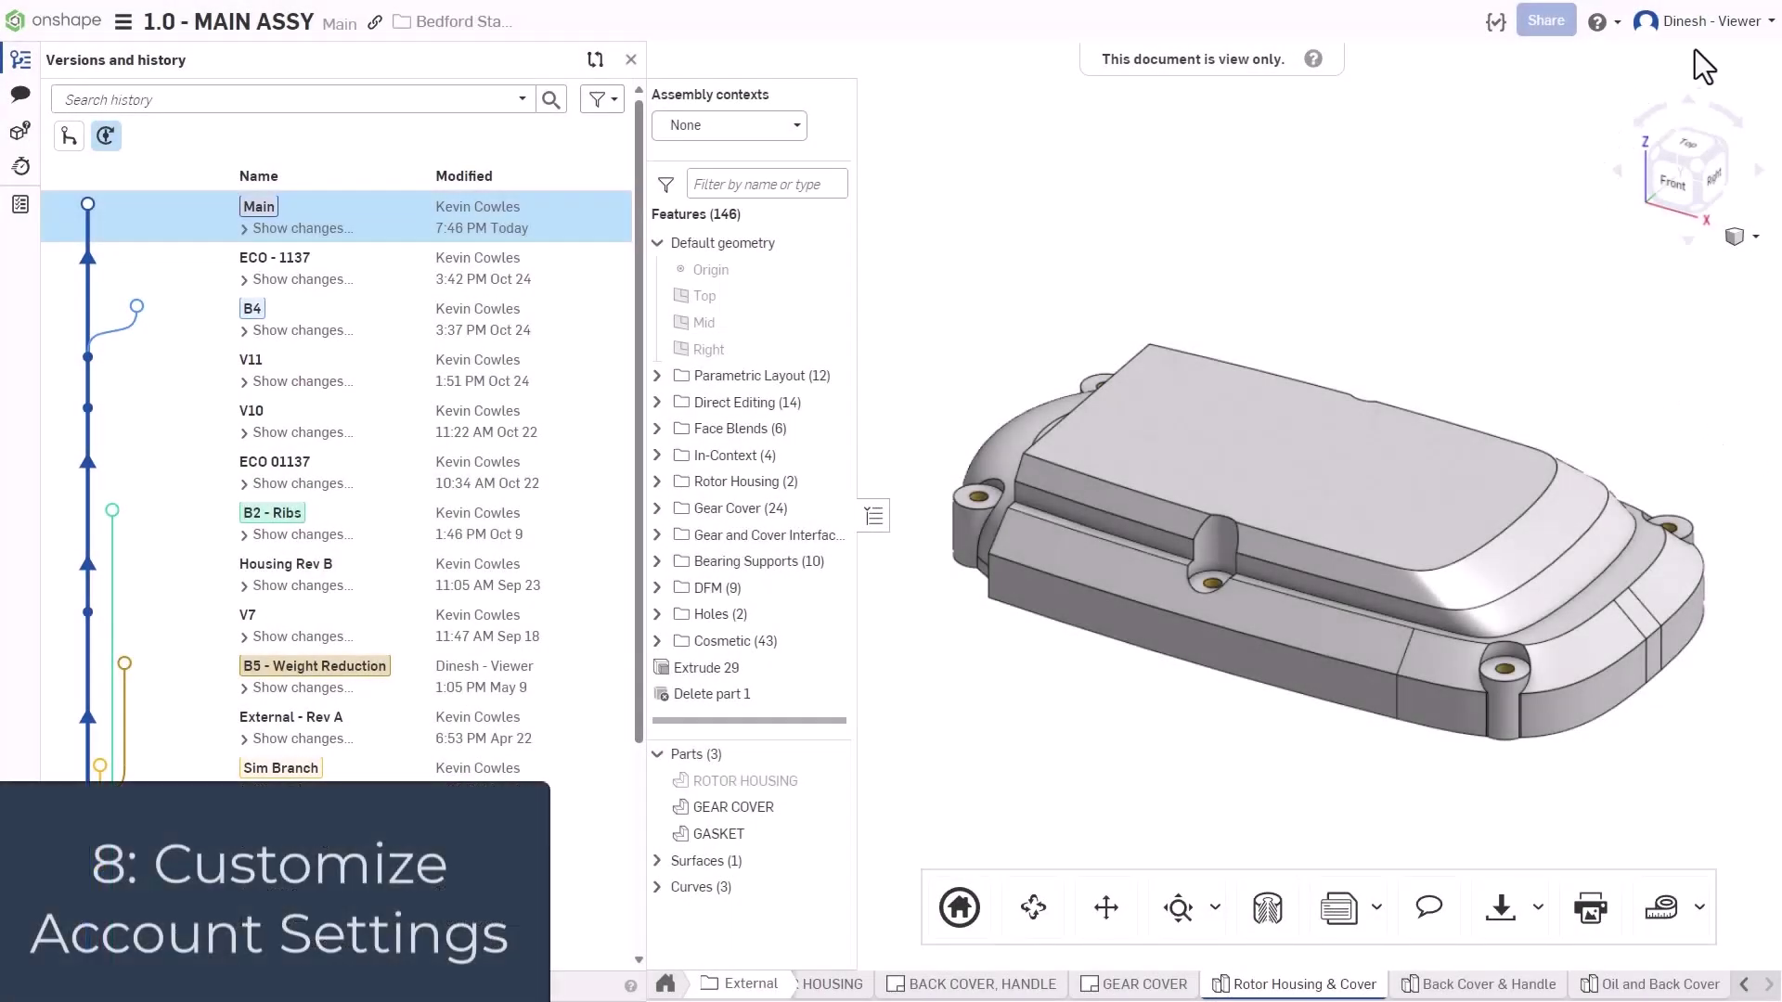
left_click(1708, 20)
Step: Set the account's mouse control View settings to the SOLIDWORKS preset in Preferences
left_click(1707, 58)
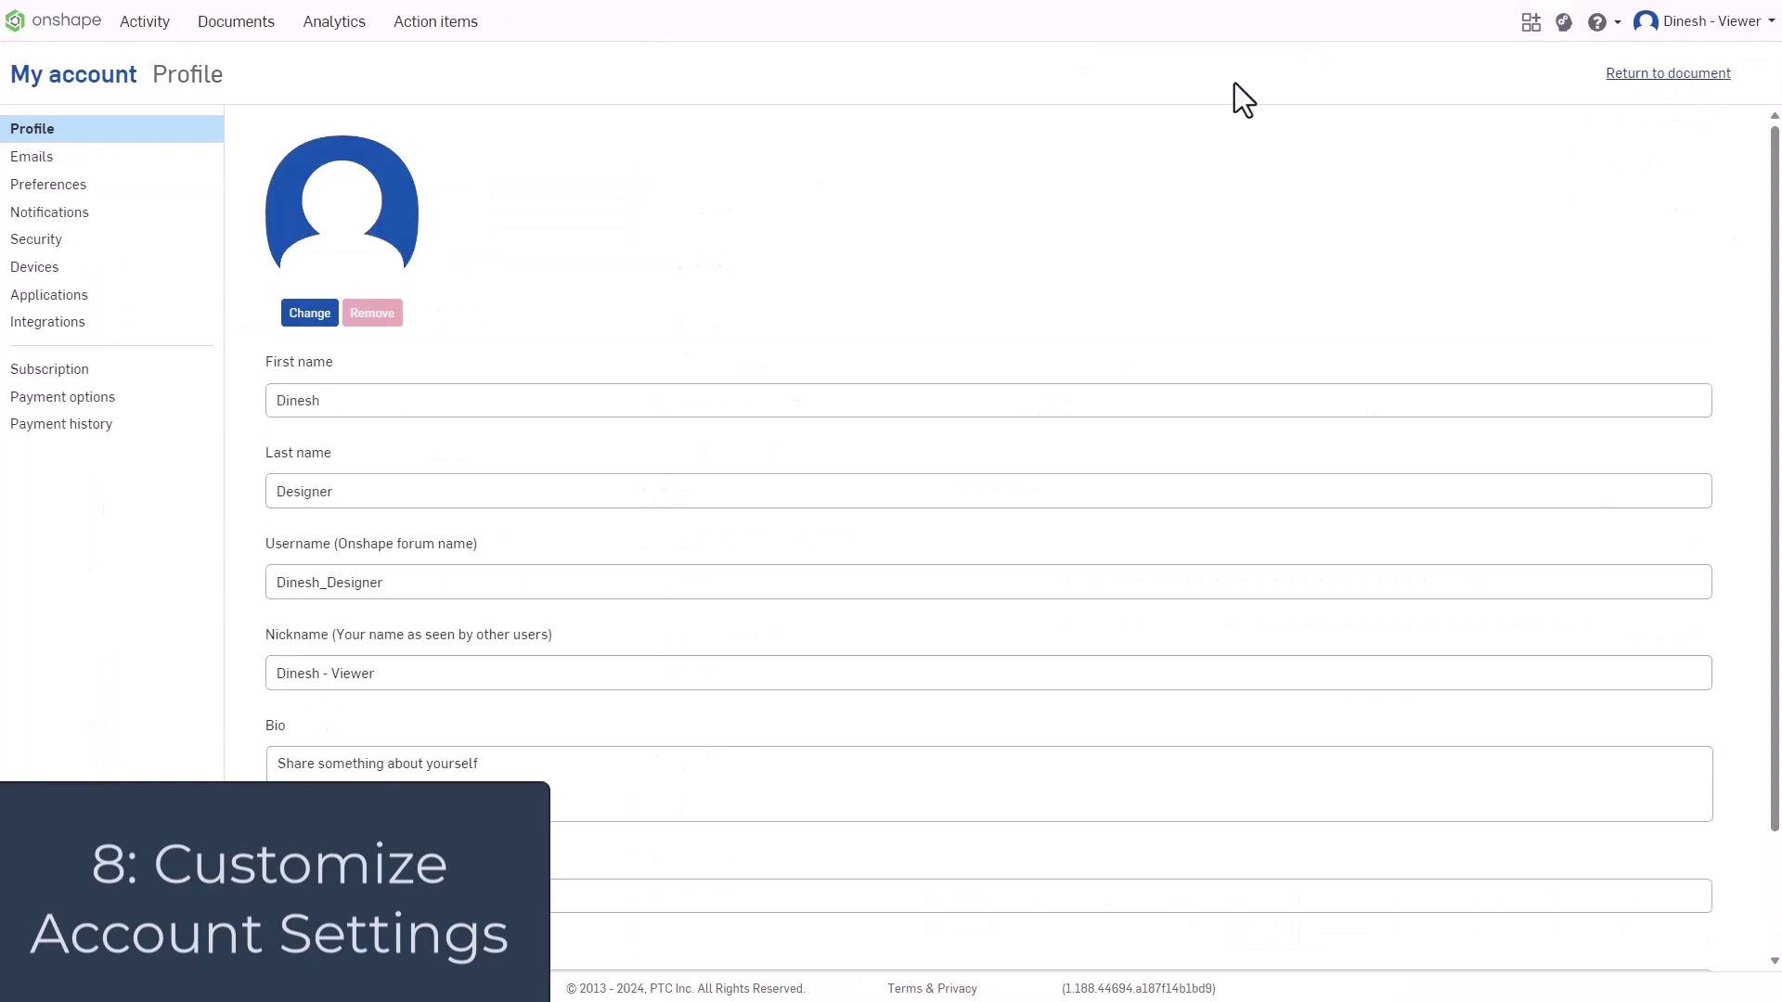
left_click(144, 184)
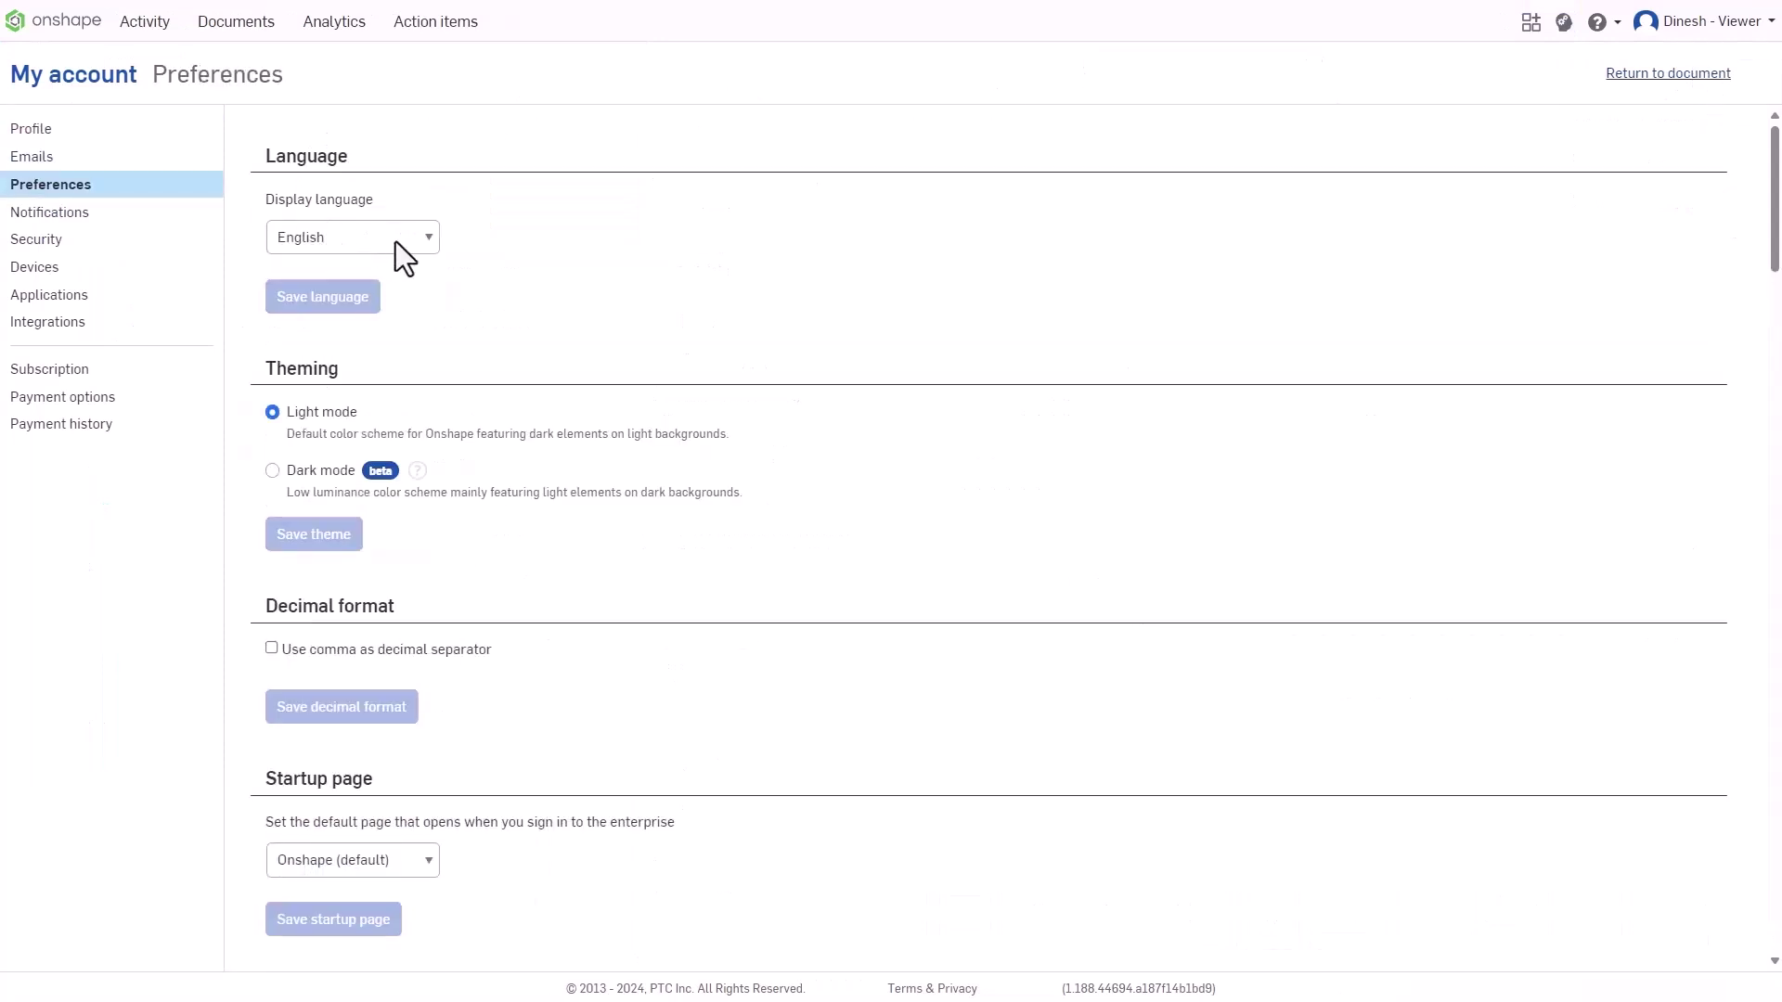
scroll(514, 270, "down", 5)
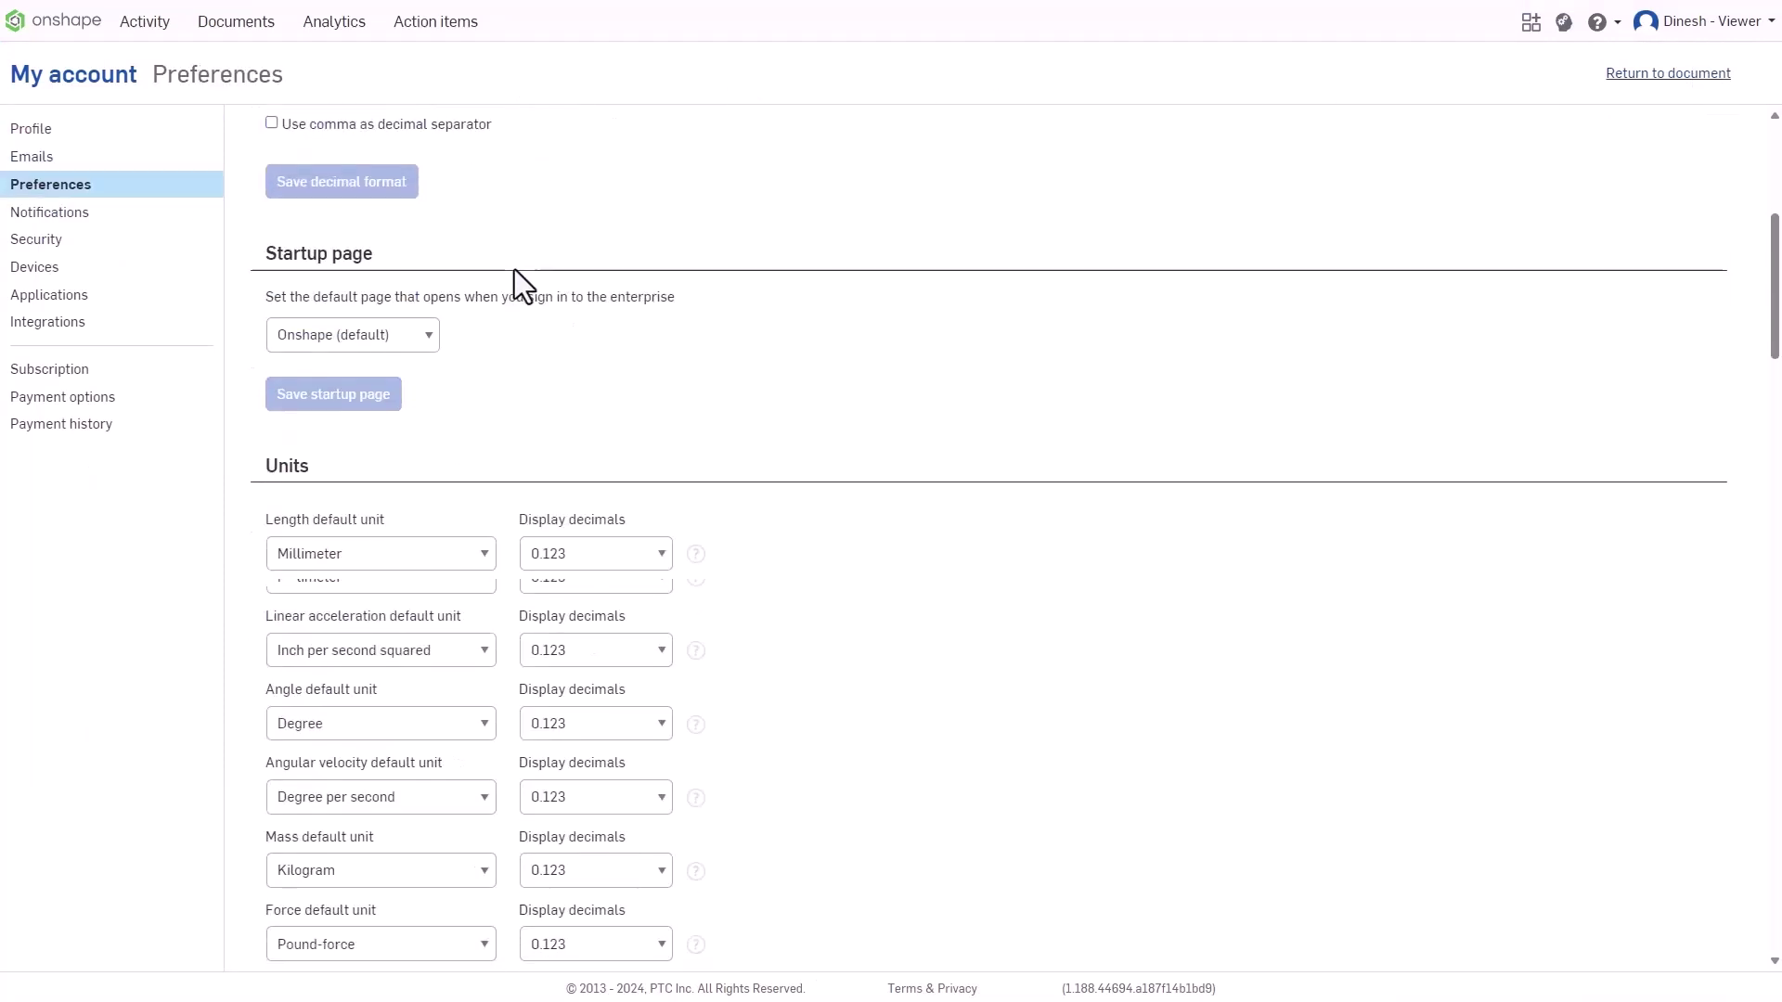
scroll(516, 278, "down", 9)
left_click(412, 471)
left_click(354, 533)
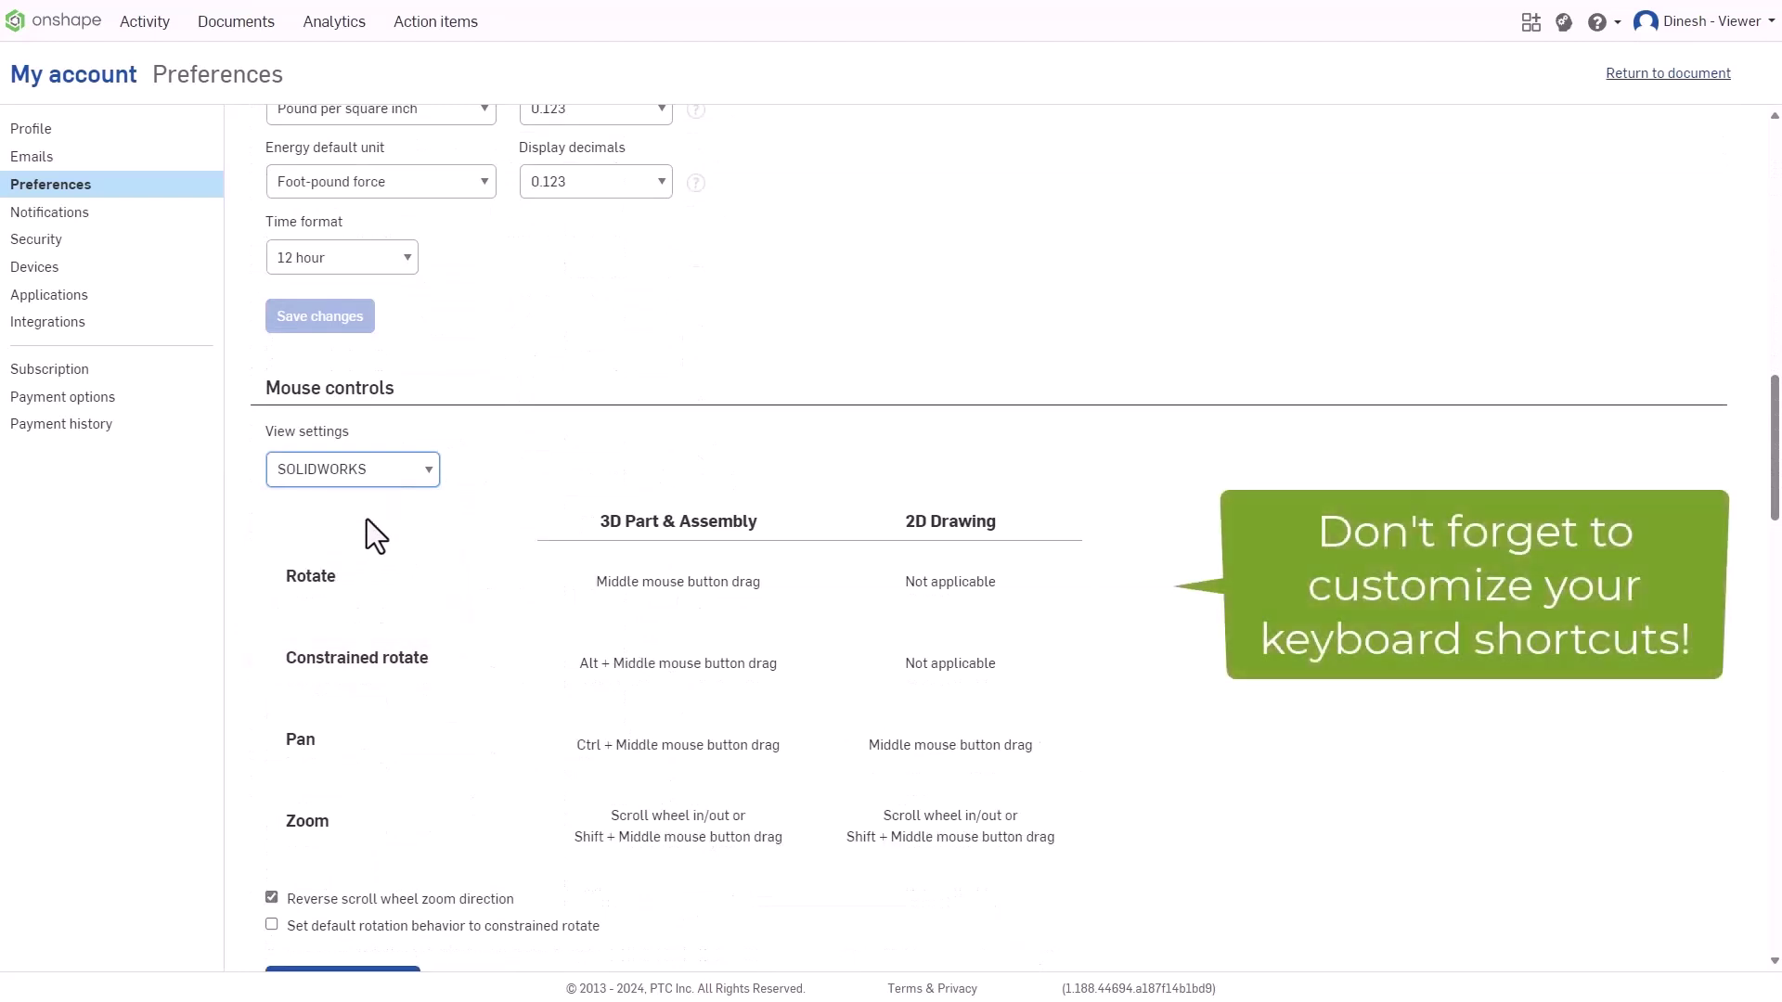
Step: Choose Dark mode for the interface theme and save it
scroll(366, 519, "up", 14)
left_click(273, 471)
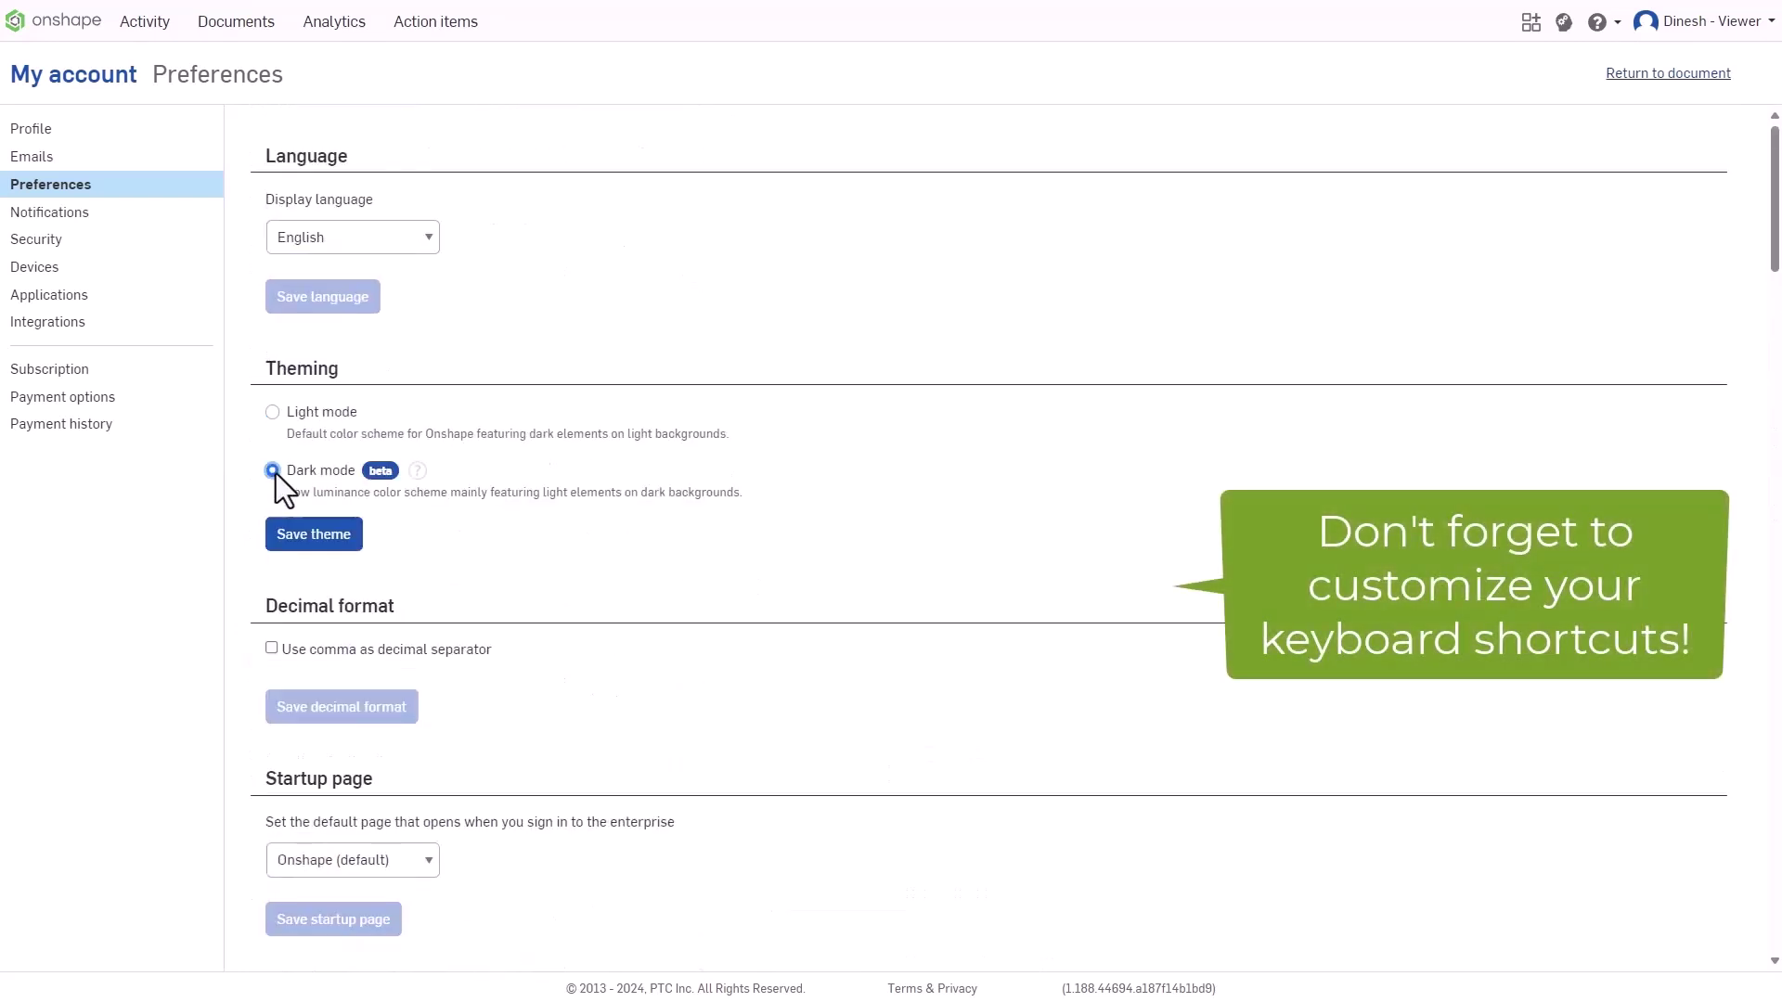
left_click(307, 538)
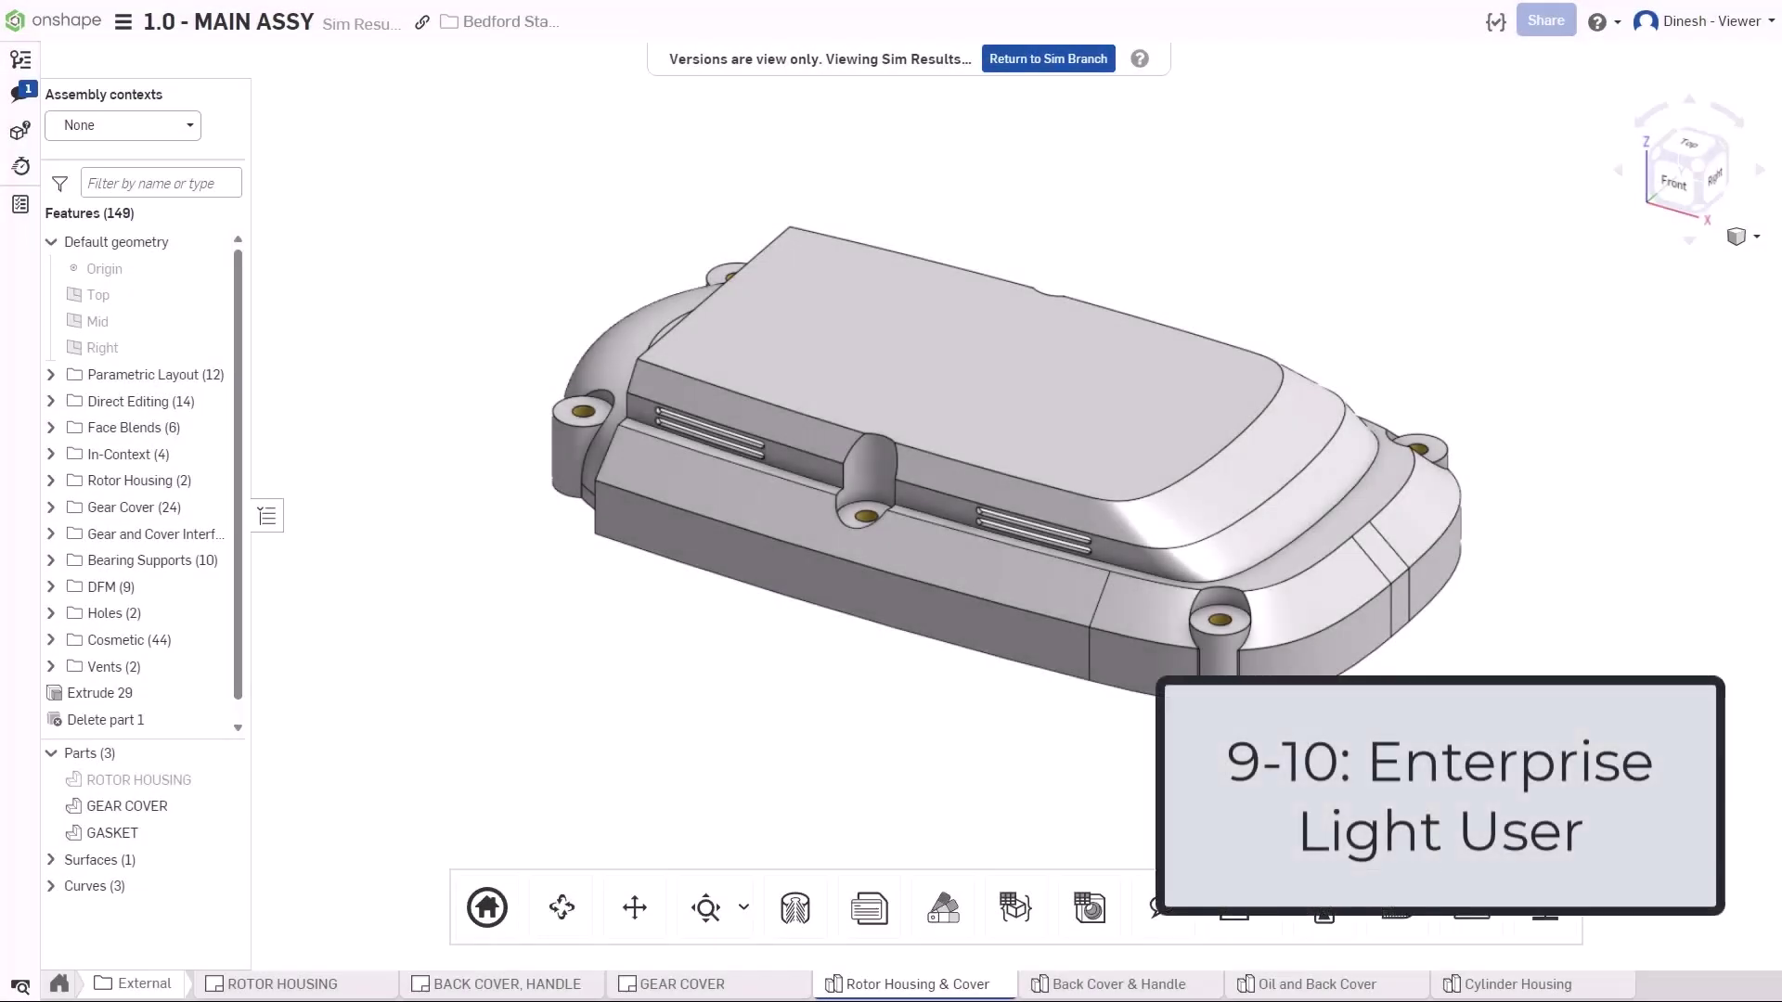
Step: Jump from the review comment to the CYLINDER simulation results and make the cylinder transparent
left_click(20, 93)
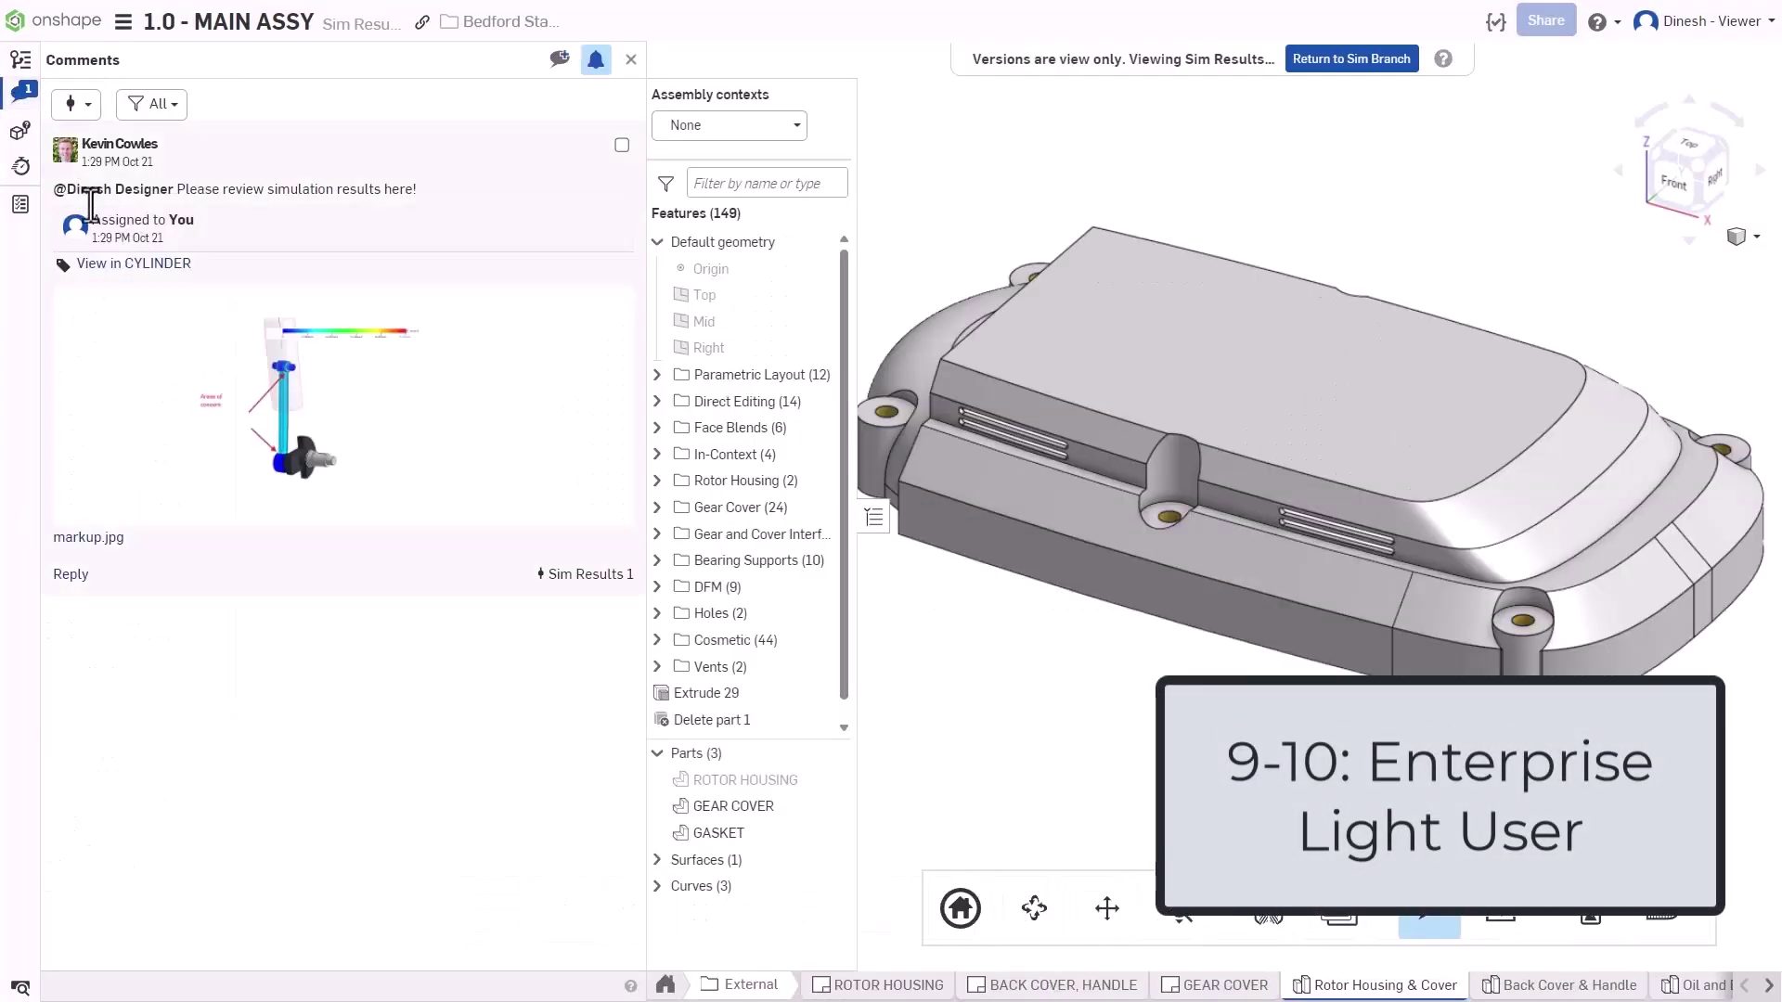
left_click(140, 268)
left_click(25, 102)
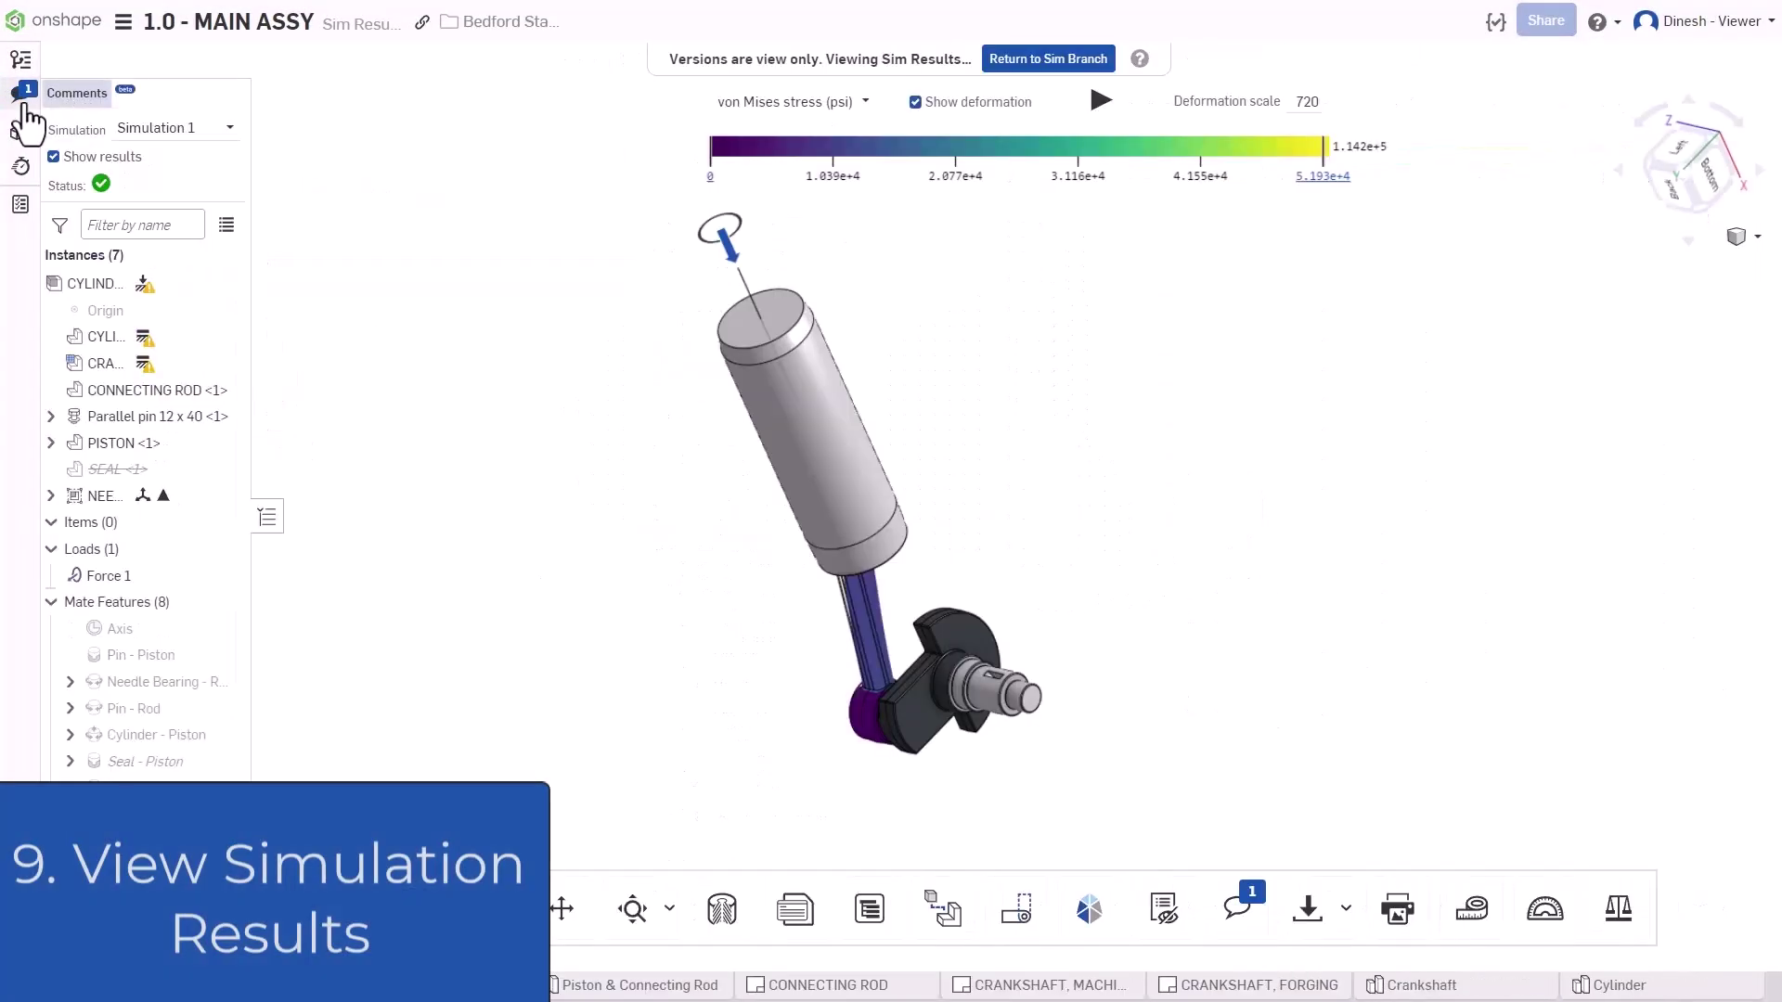
left_click(770, 410)
key("t")
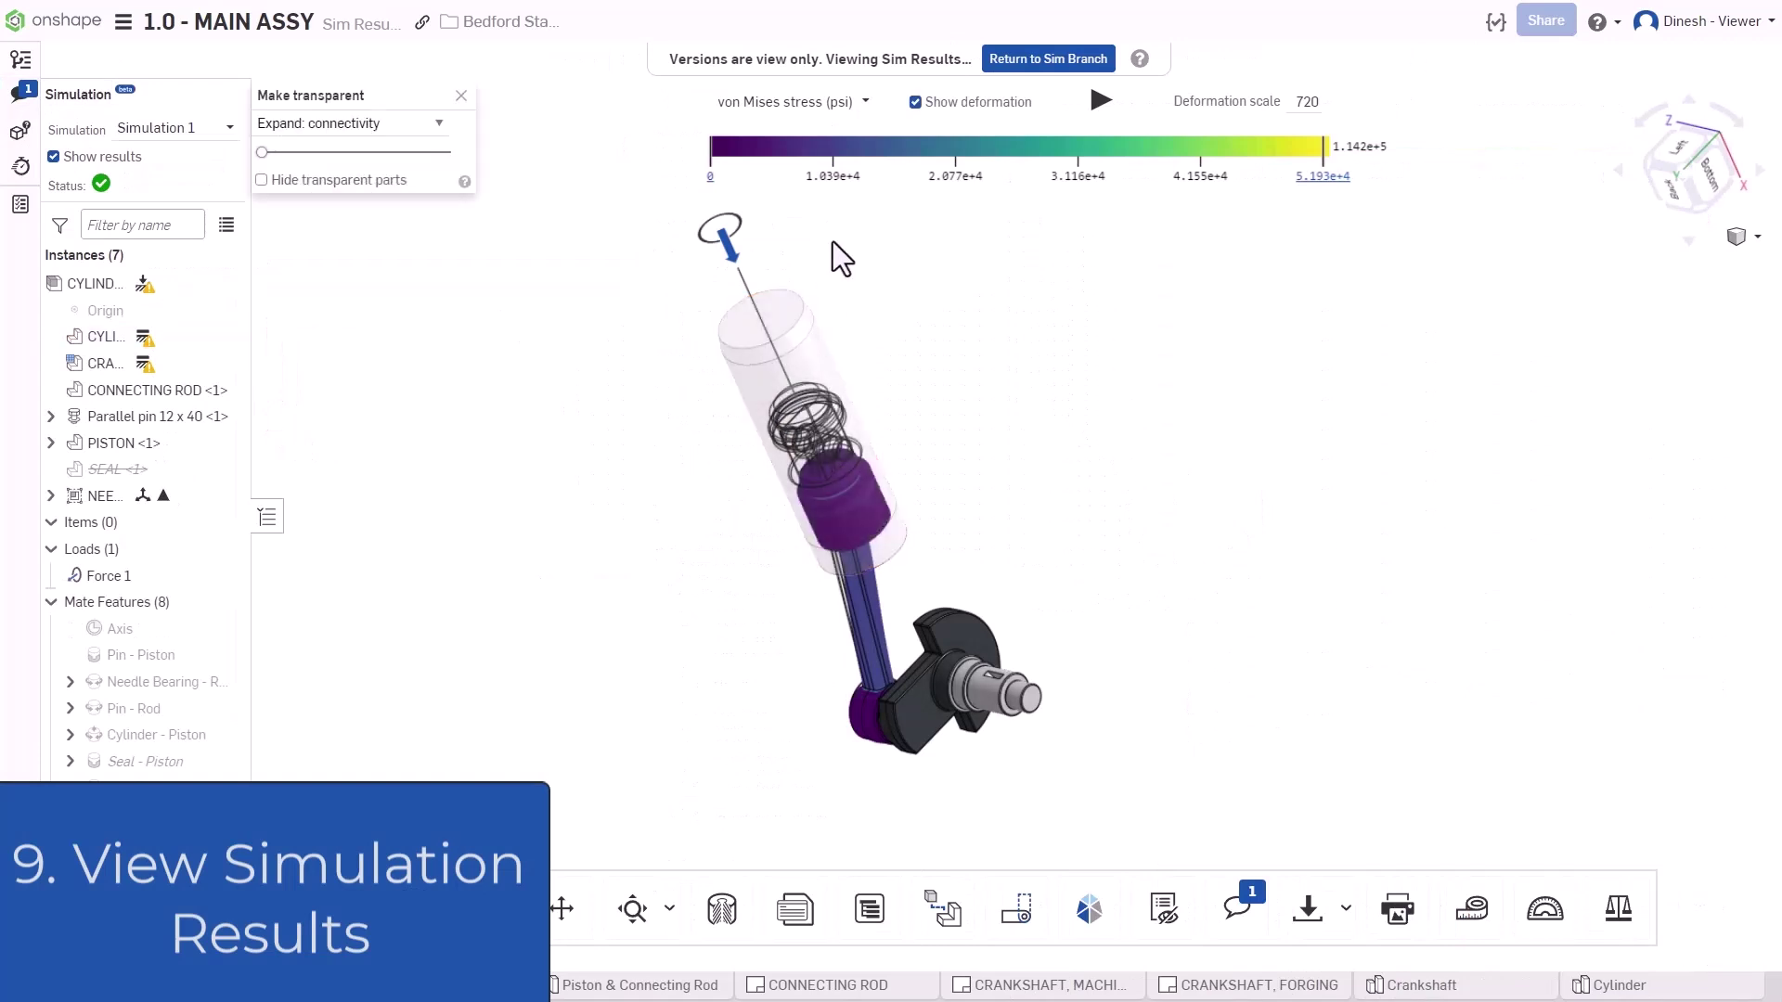
Step: Play and stop the deformation animation, then show Safety factor results
left_click(1095, 108)
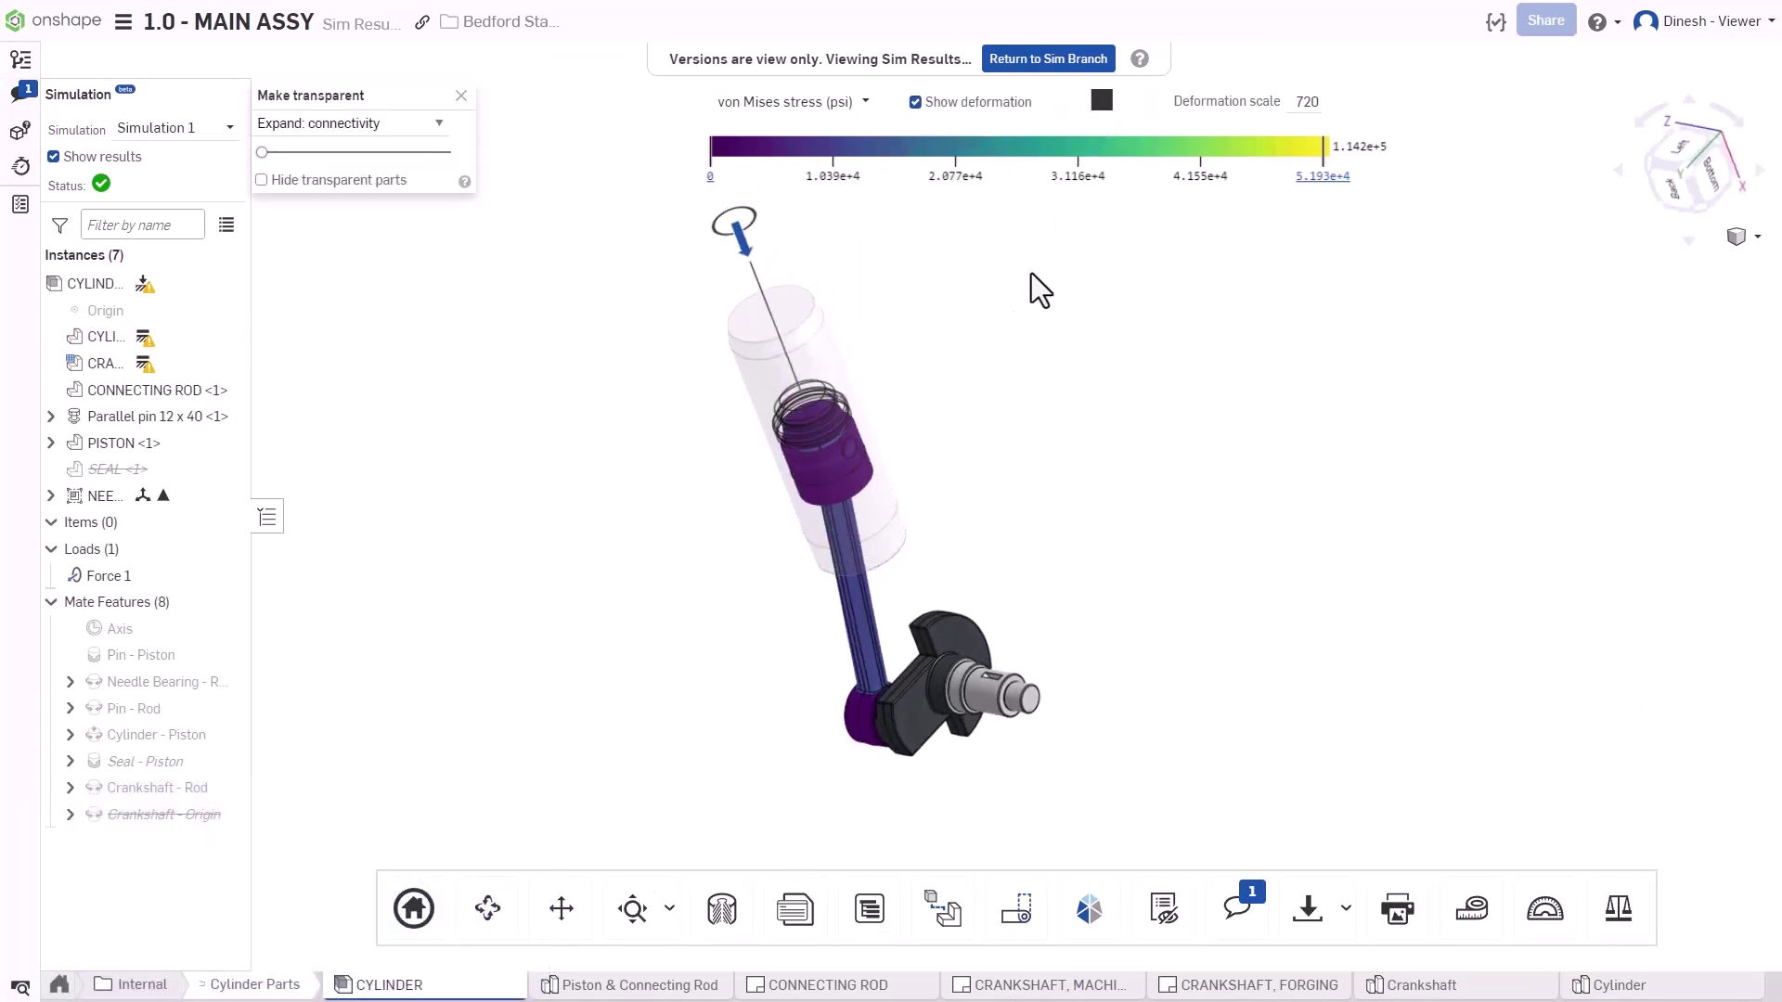
left_click(1102, 100)
left_click(809, 102)
left_click(818, 183)
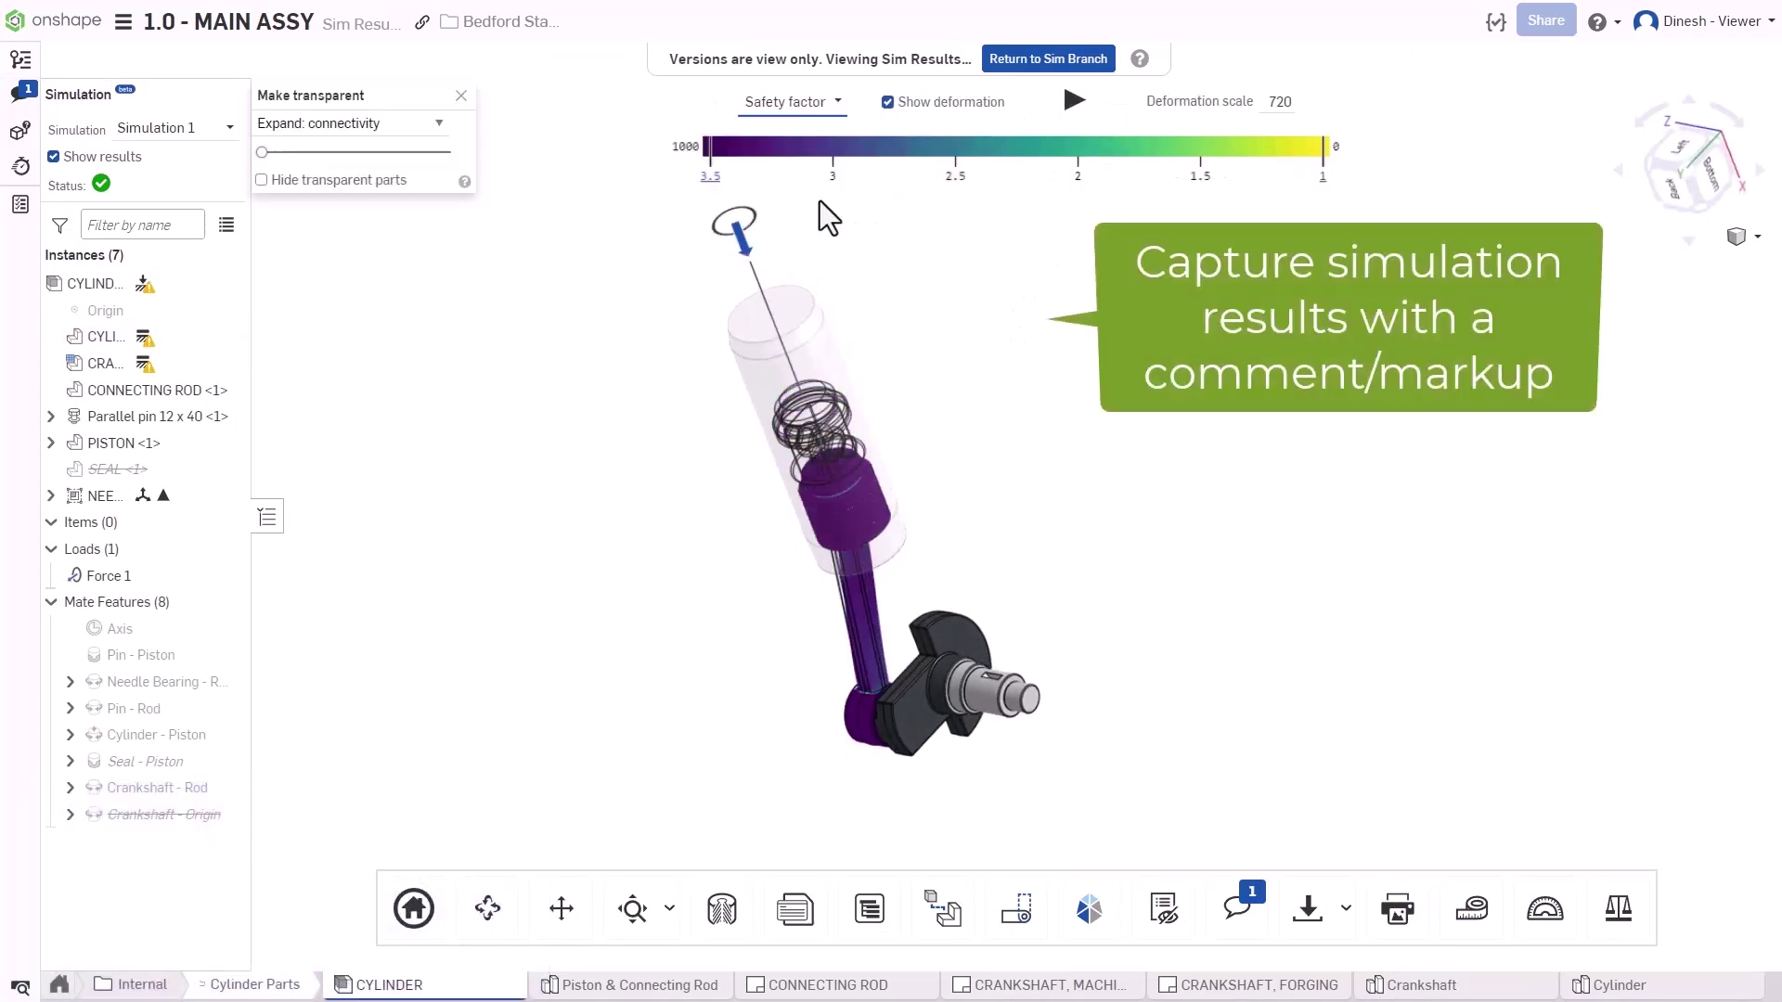
scroll(863, 720, "up", 5)
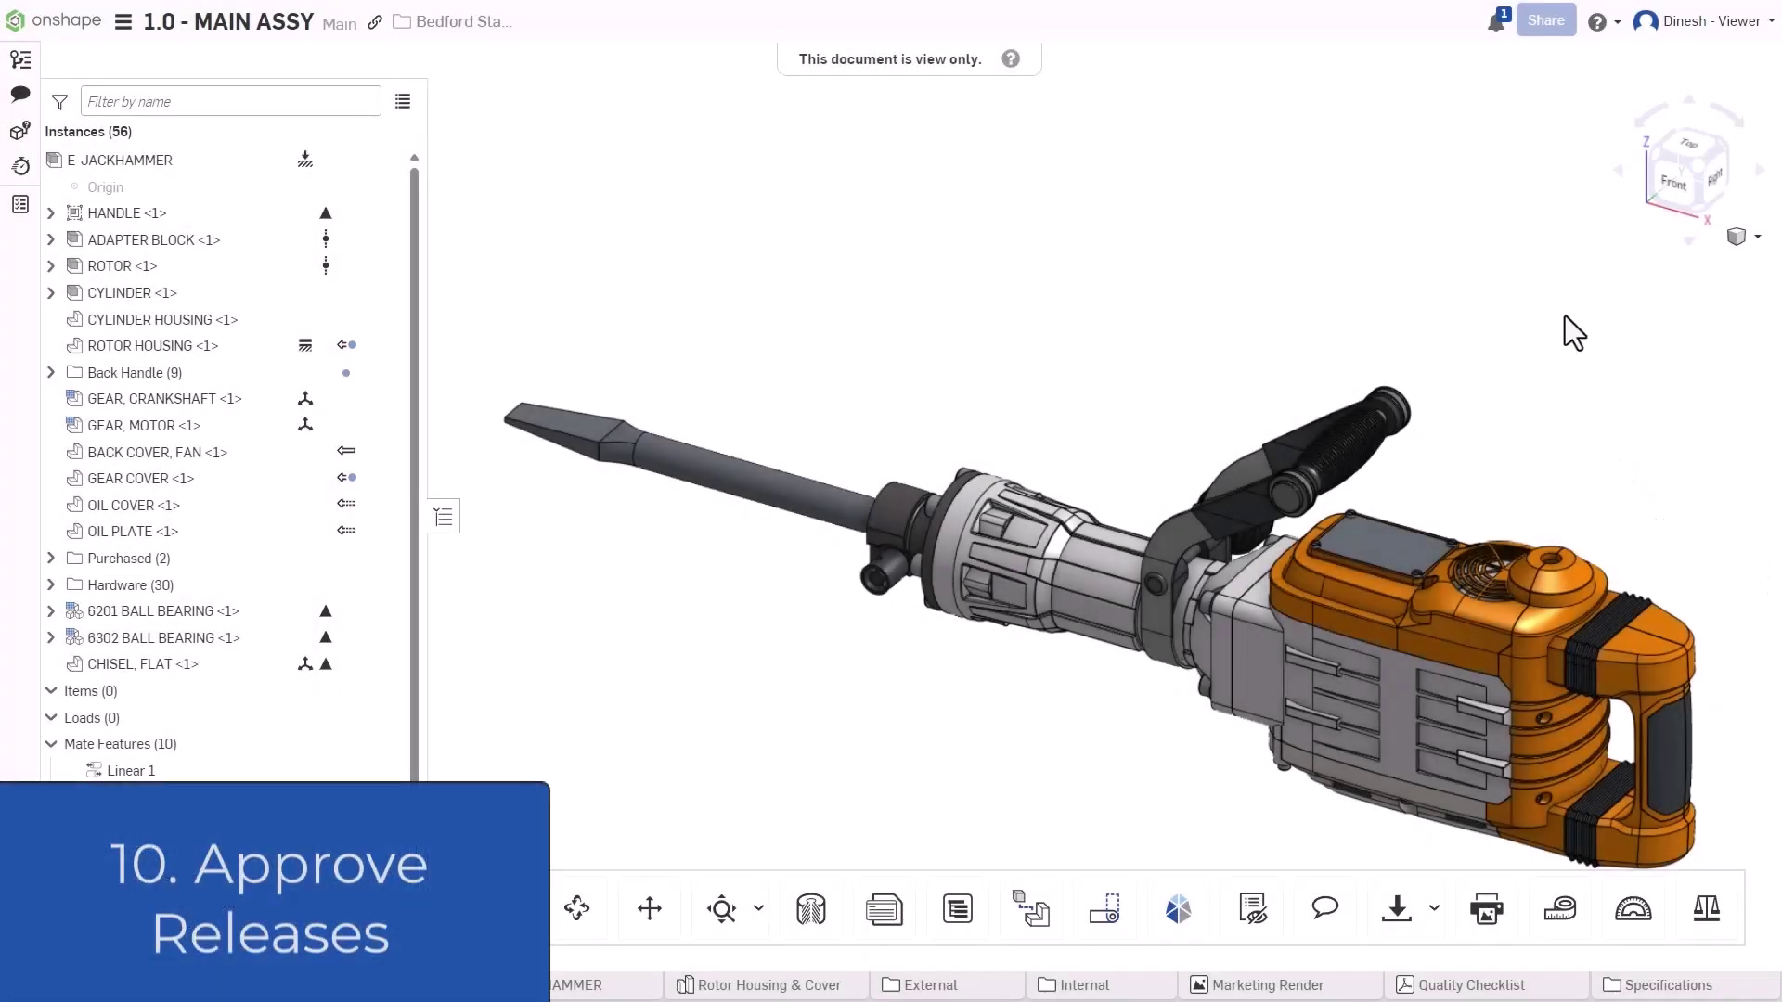
Step: Open the pending RH Drawing Rev A release and inspect the rotor housing drawing
left_click(1496, 22)
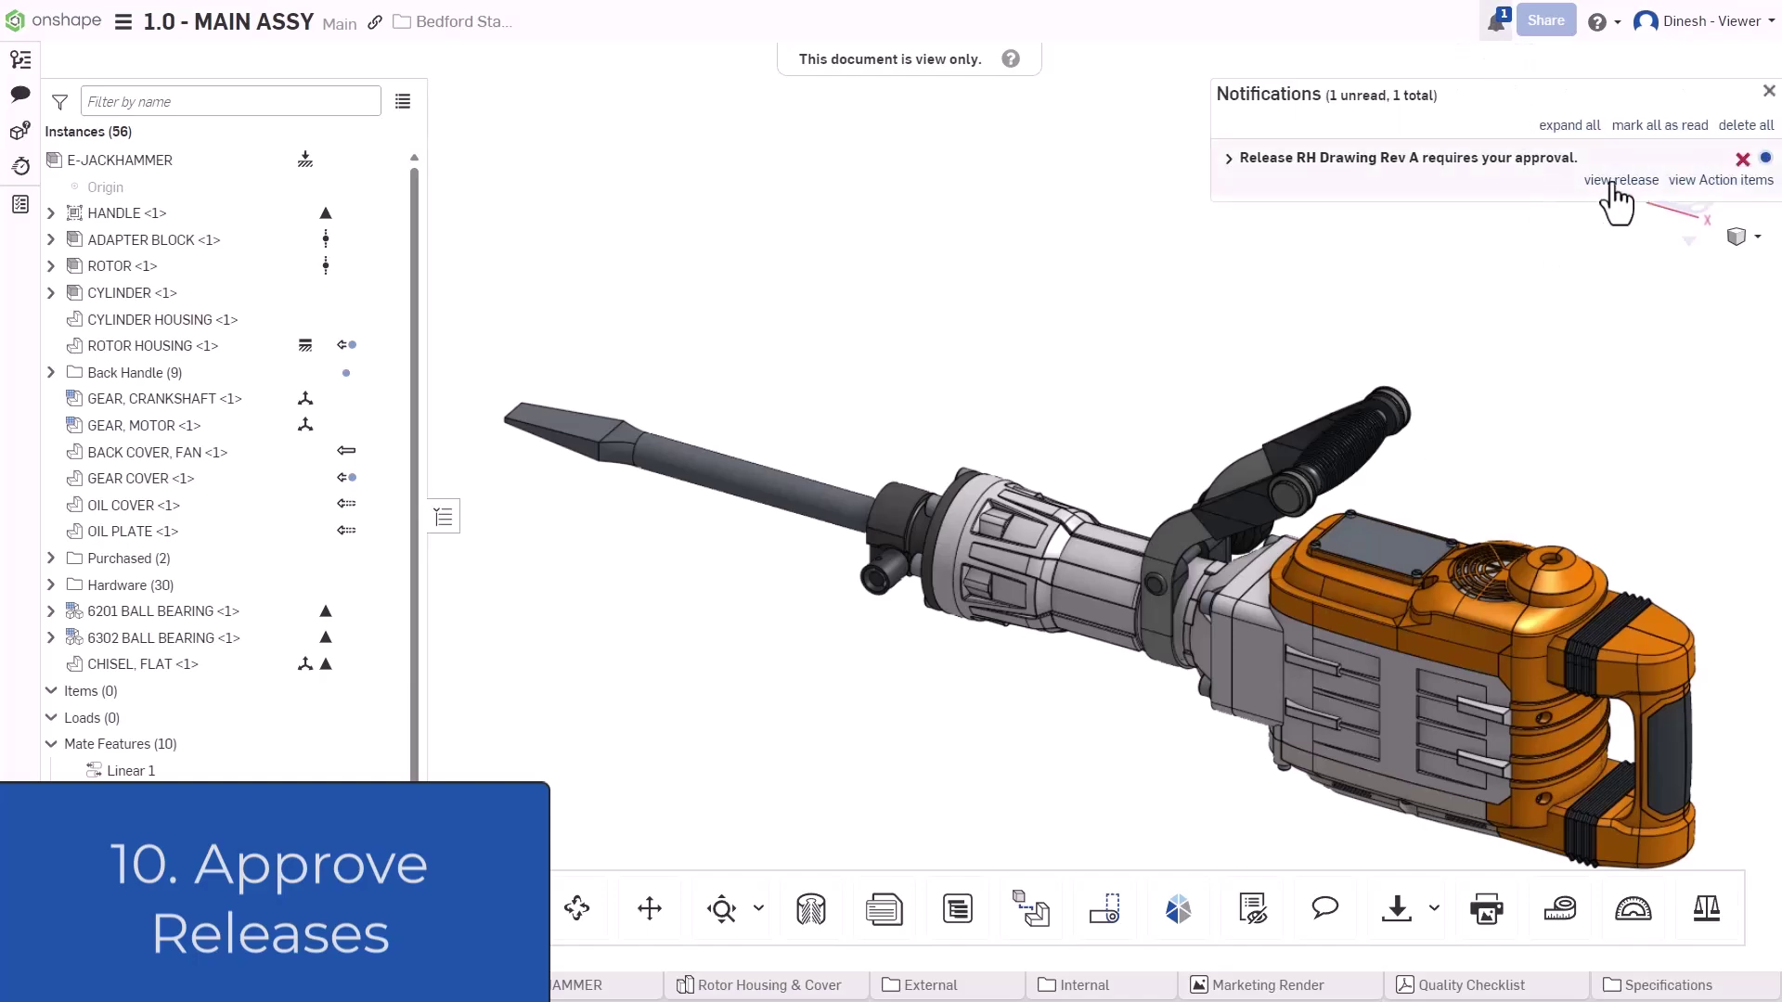
left_click(1620, 181)
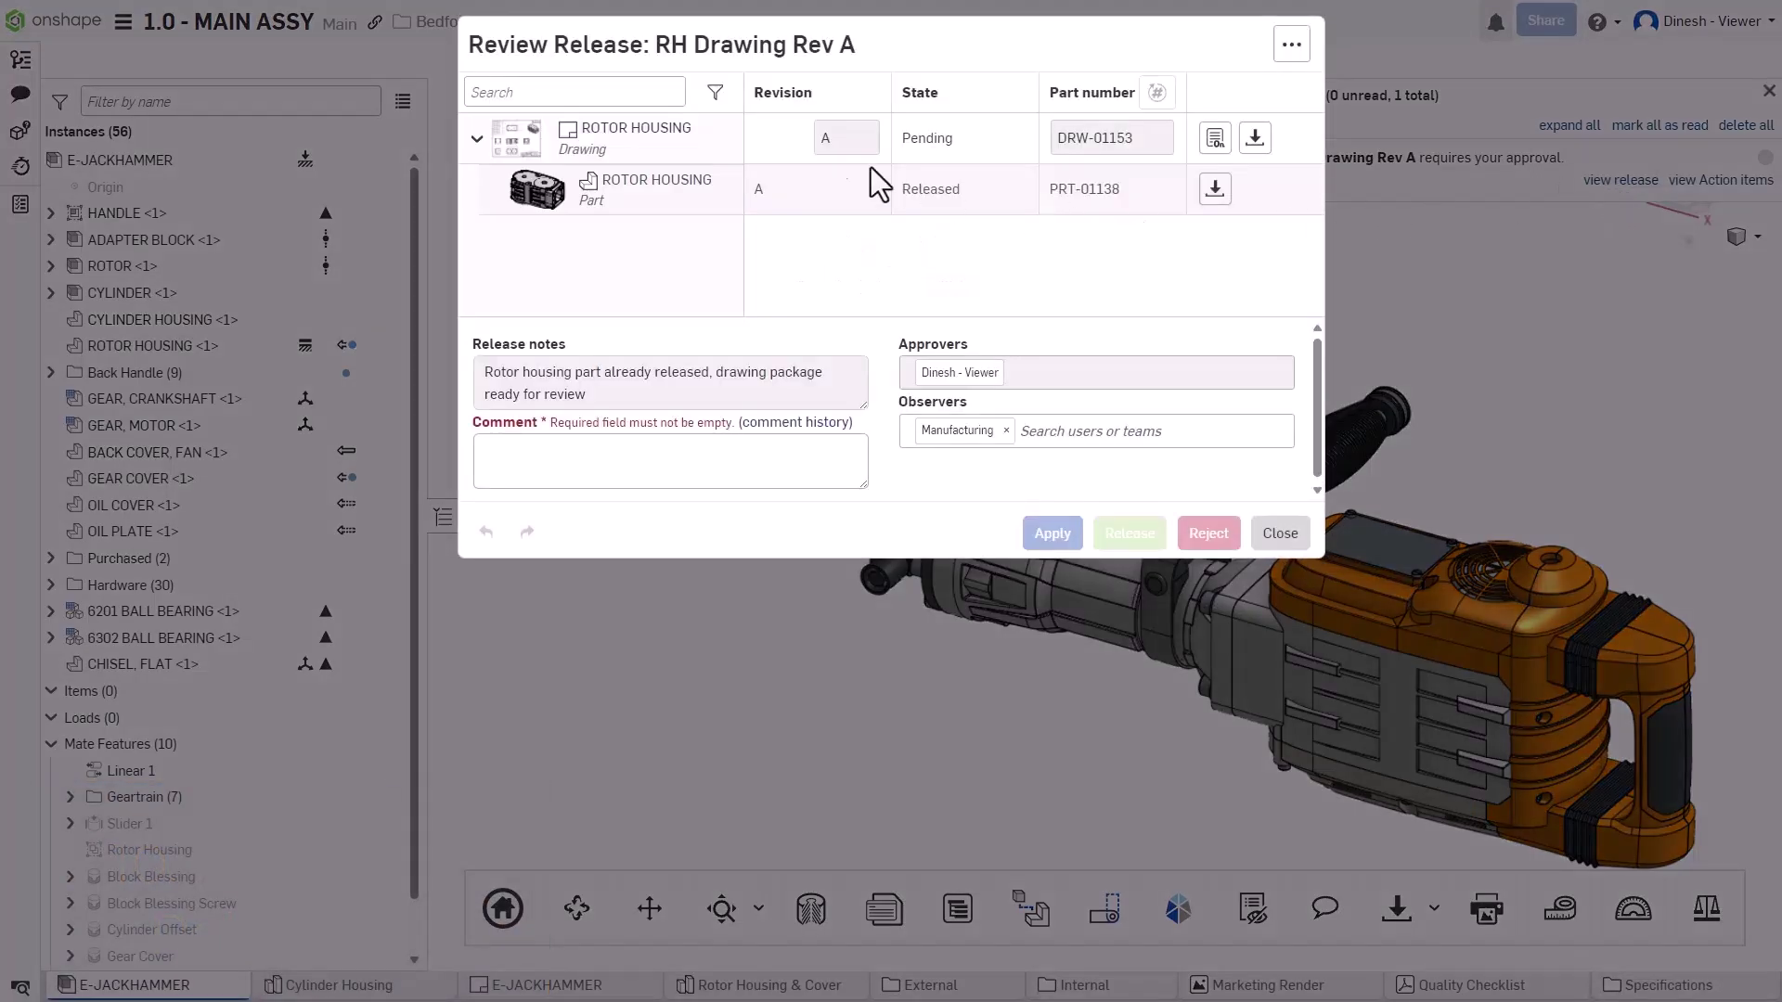
left_click(680, 137)
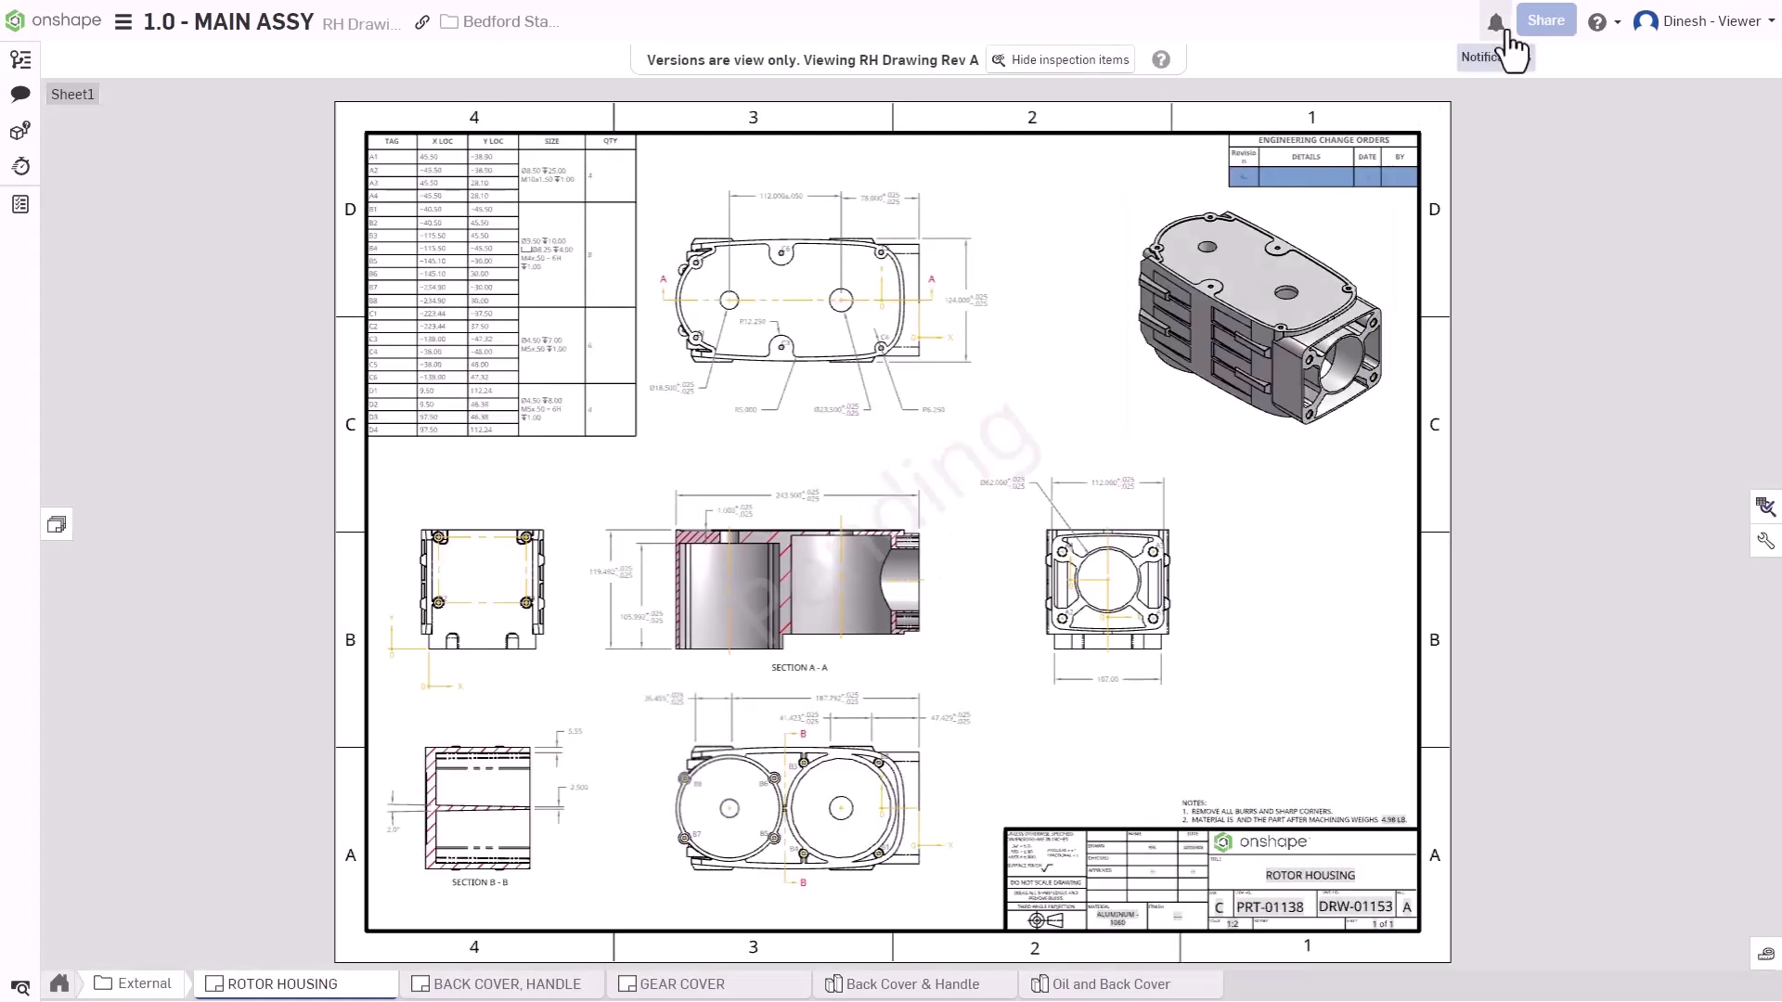
Step: Approve the RH Drawing Rev A release with the comment 'Looks good!'
left_click(1509, 35)
left_click(1620, 180)
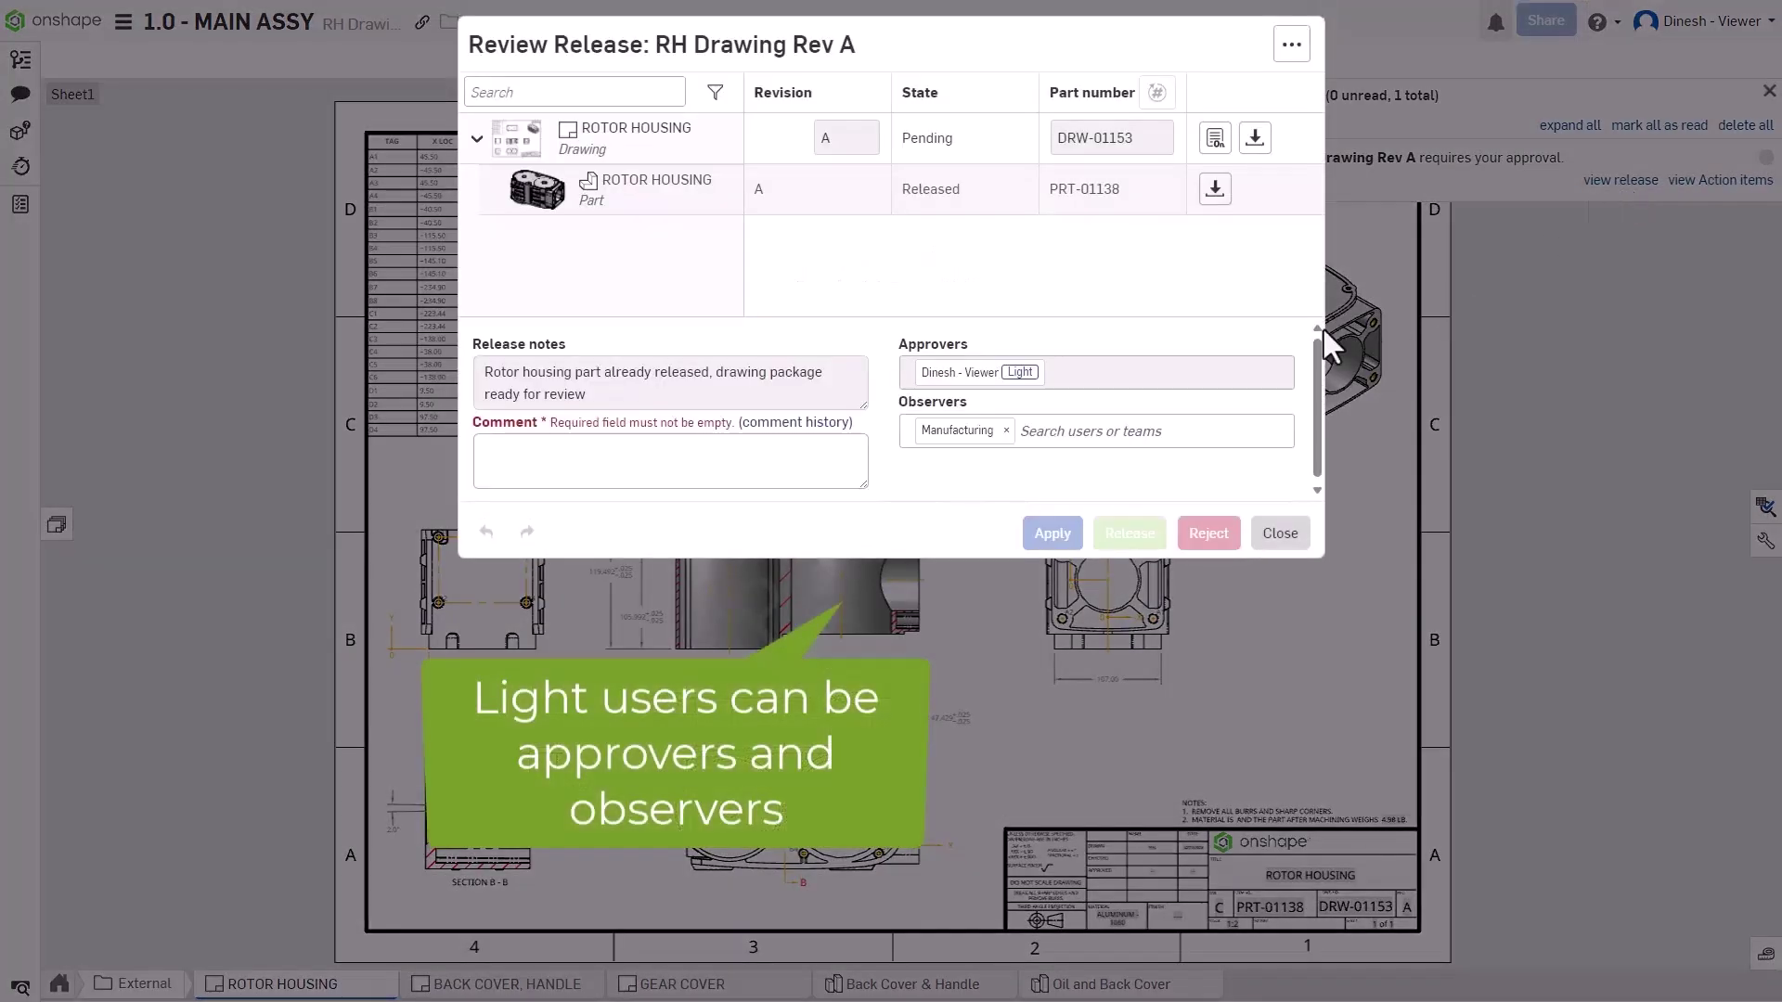
left_click(730, 457)
type("Looks good!")
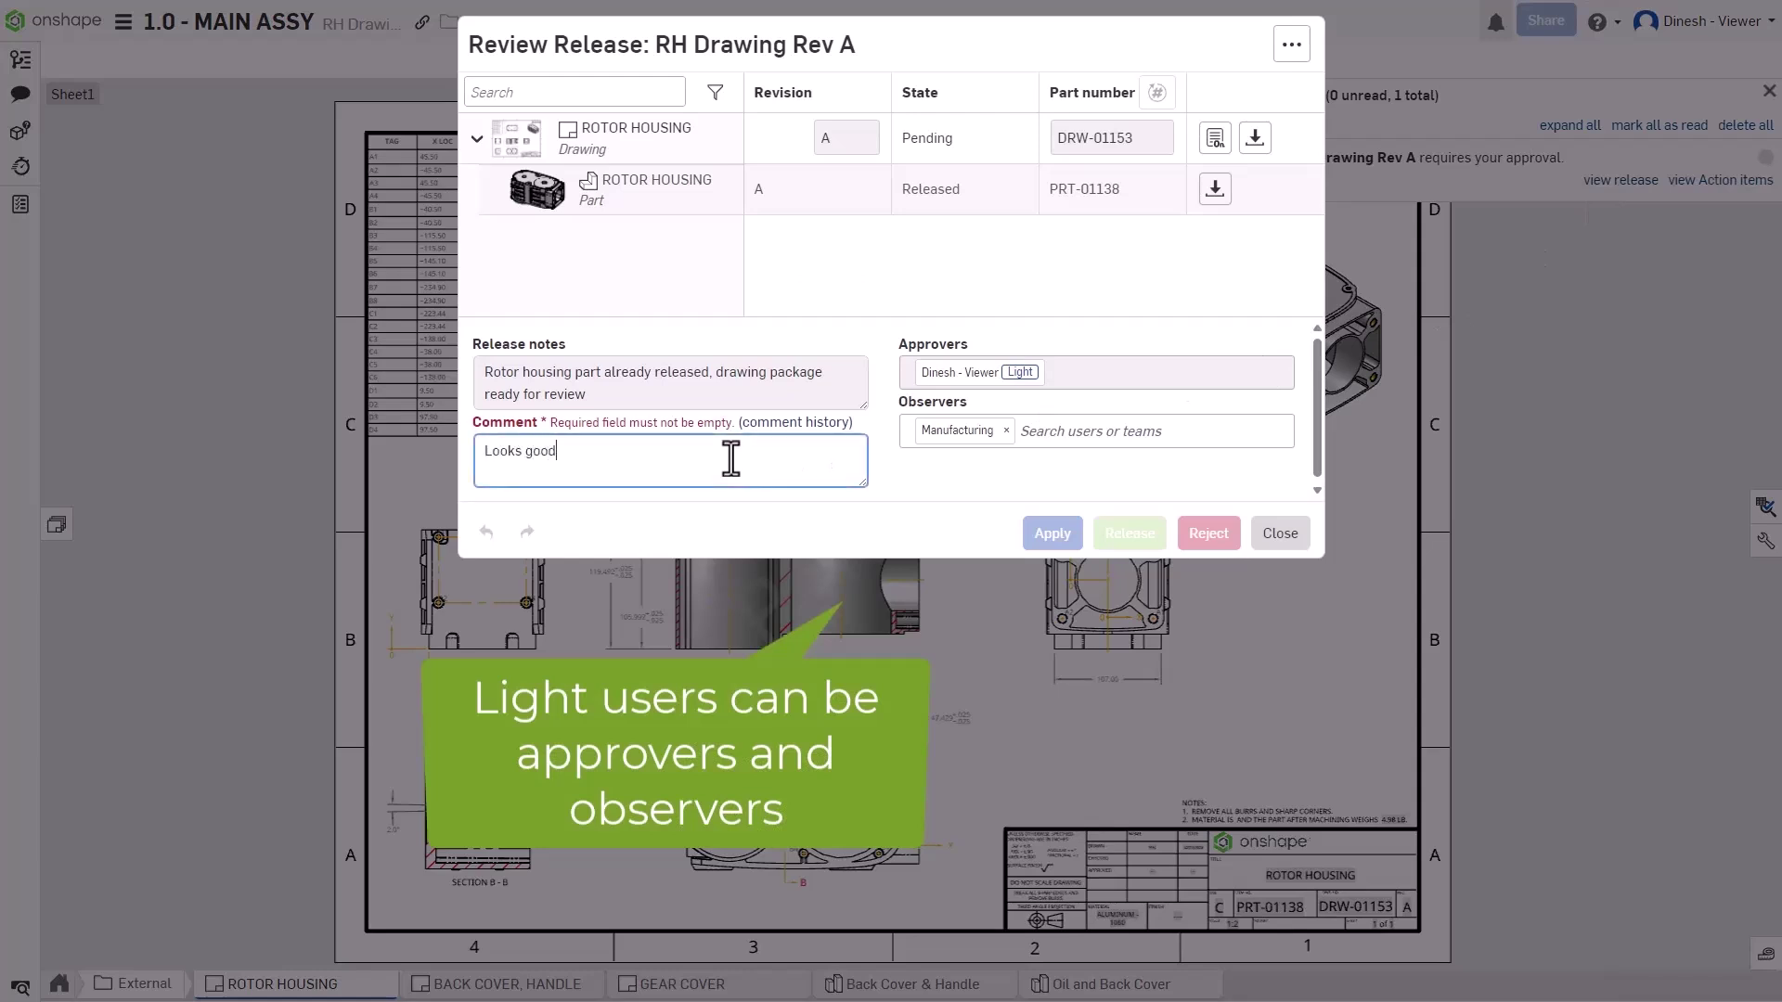
left_click(1124, 536)
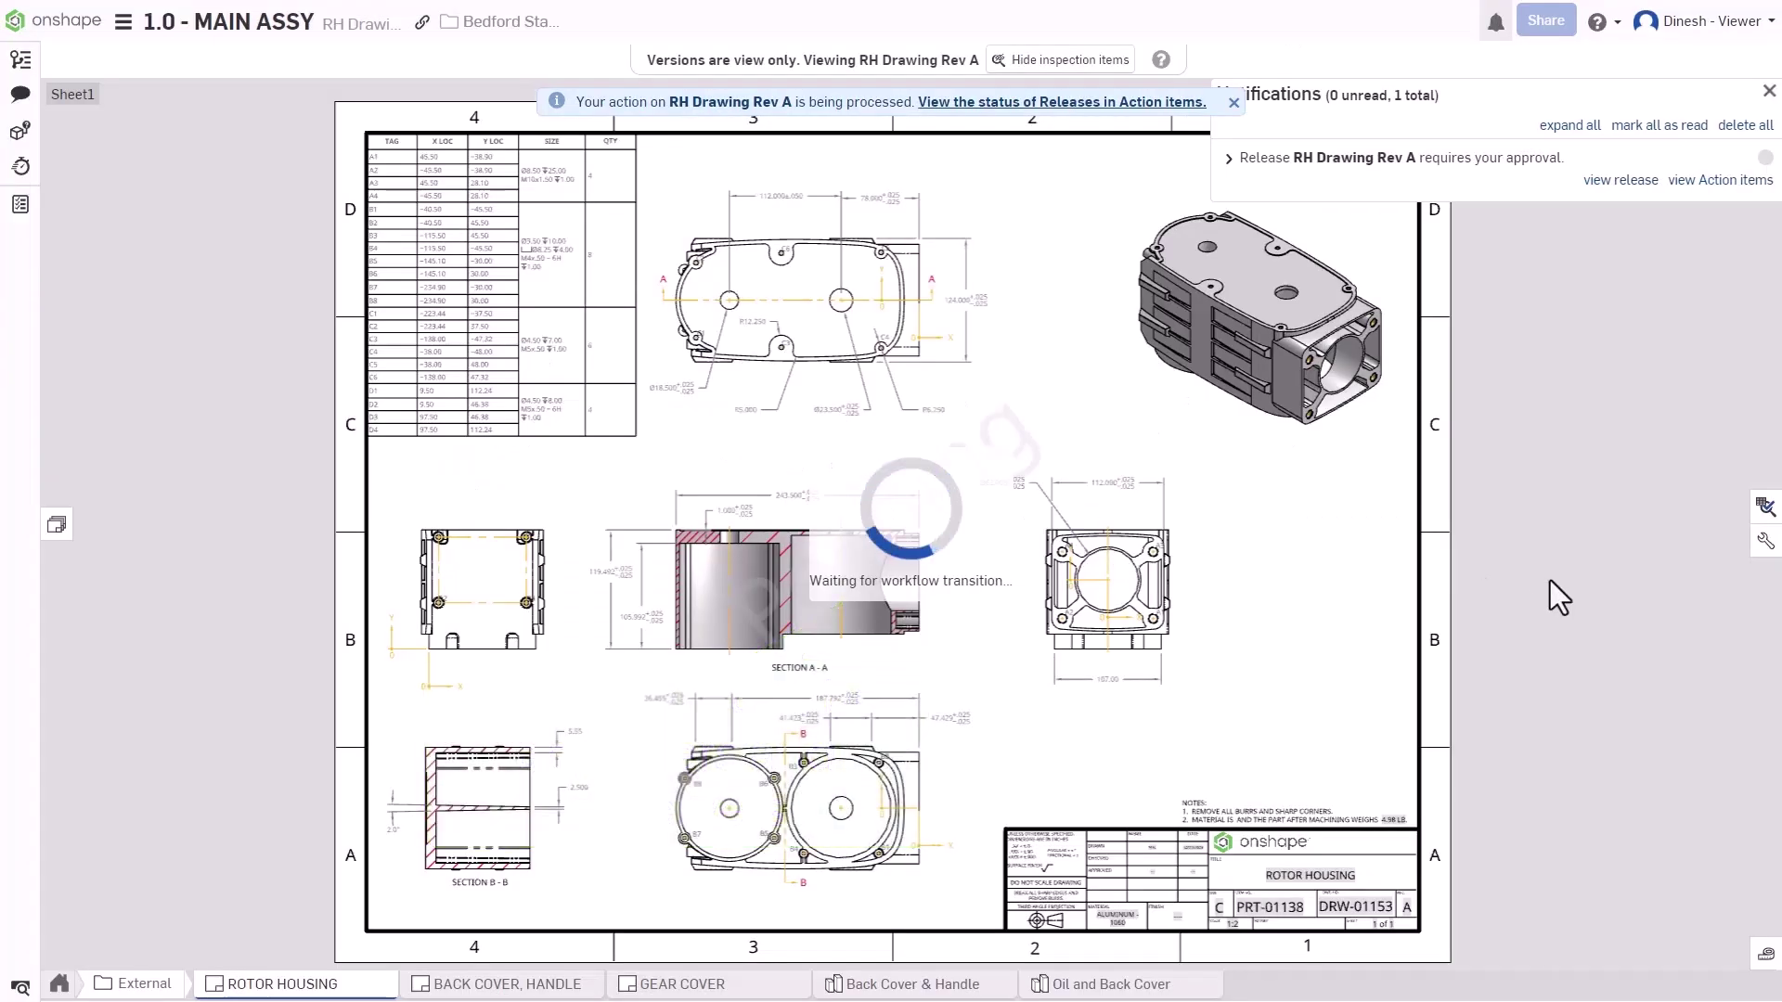
left_click(1768, 92)
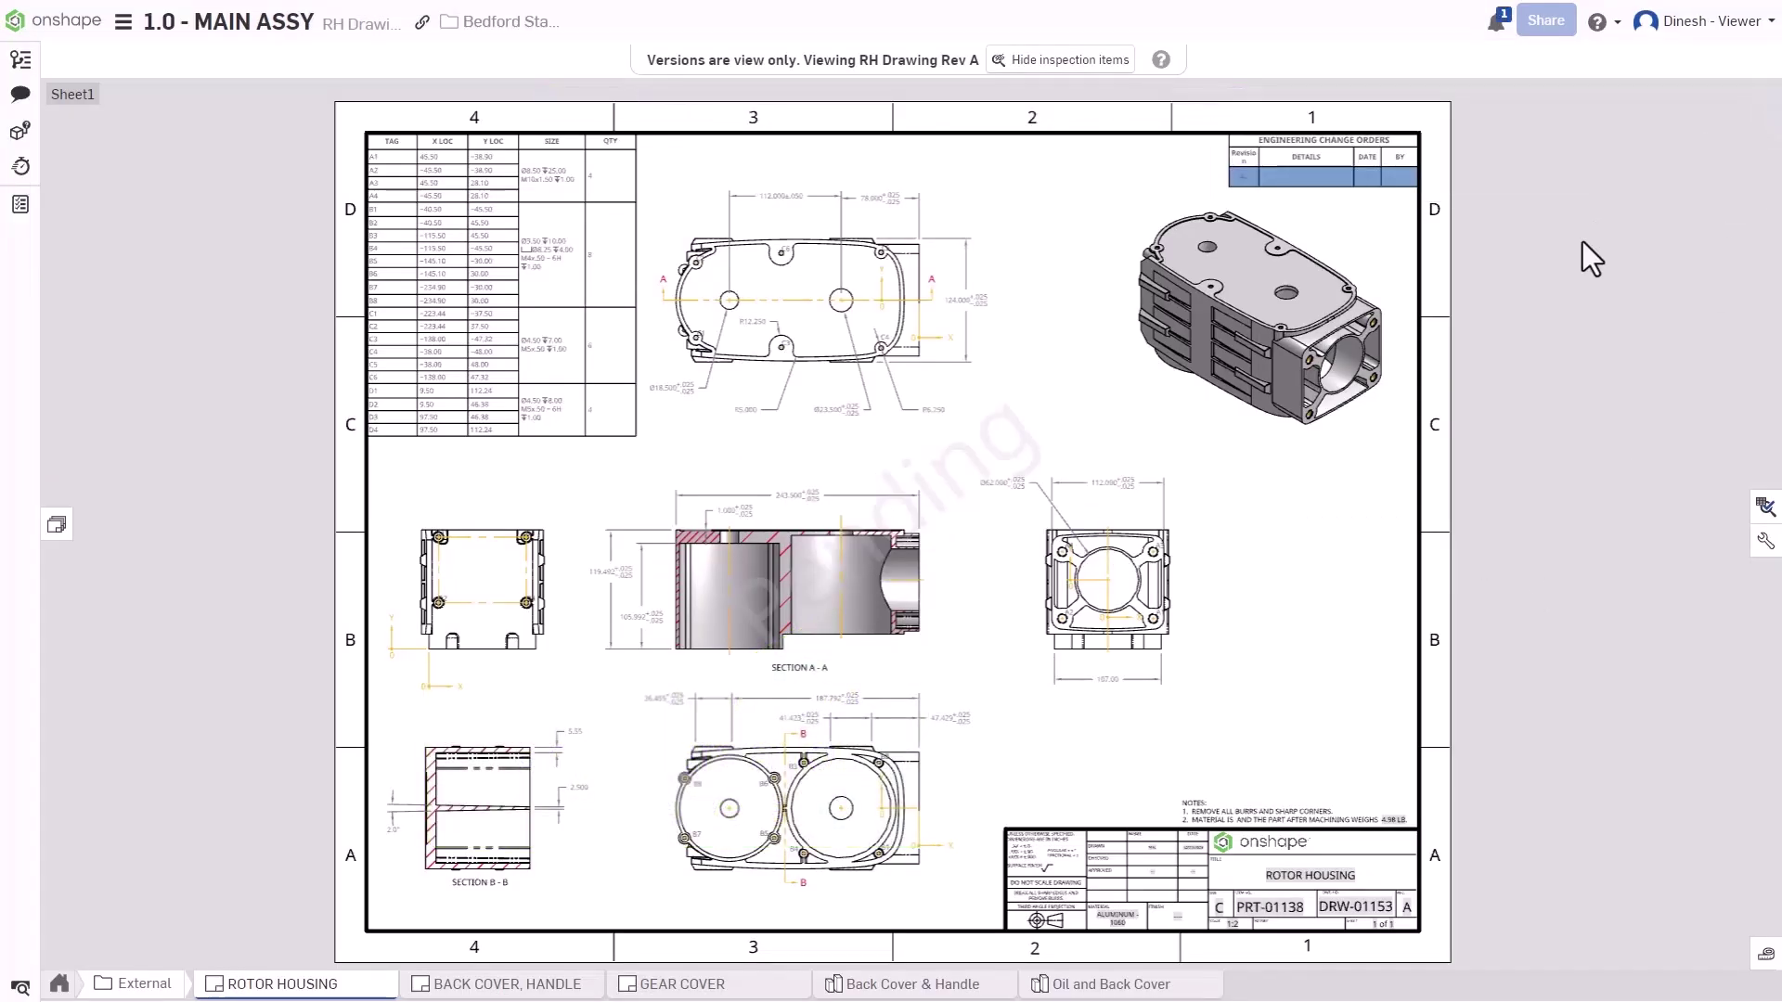